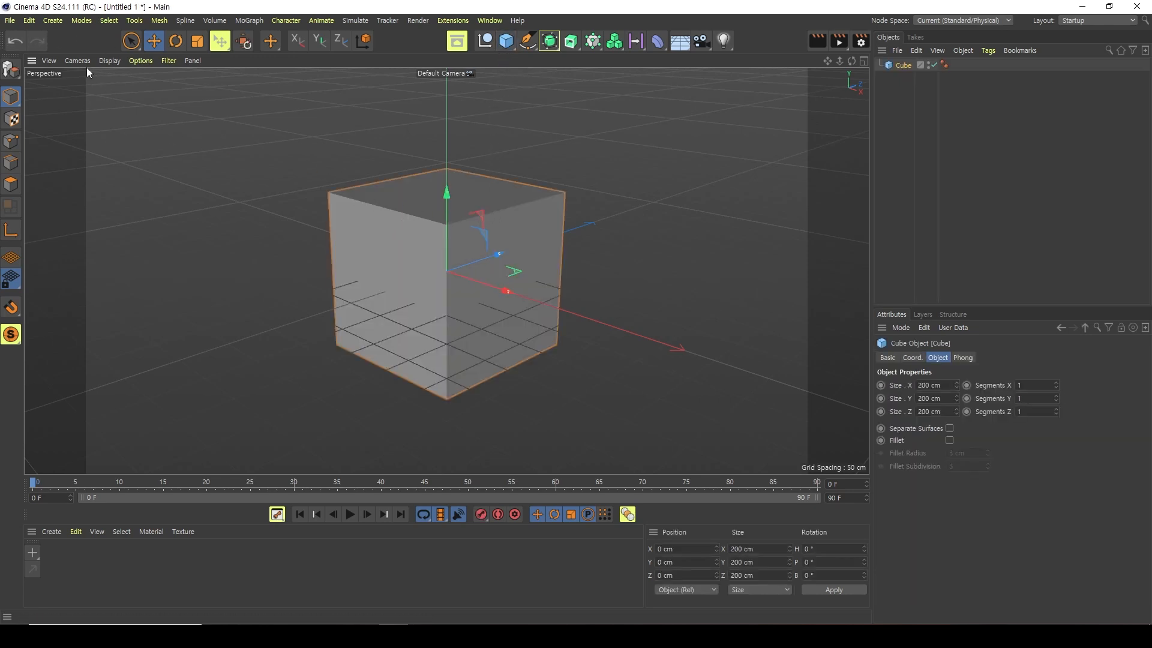
Display the viewport with Gouraud Shading (Lines)
left_click(108, 61)
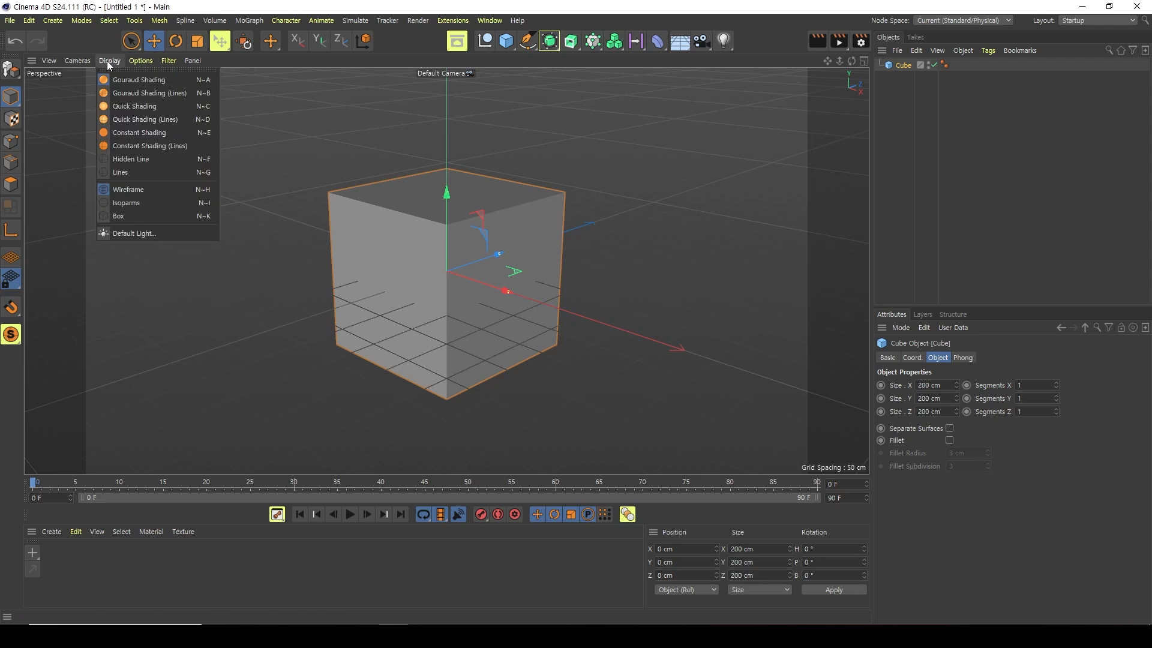
left_click(133, 94)
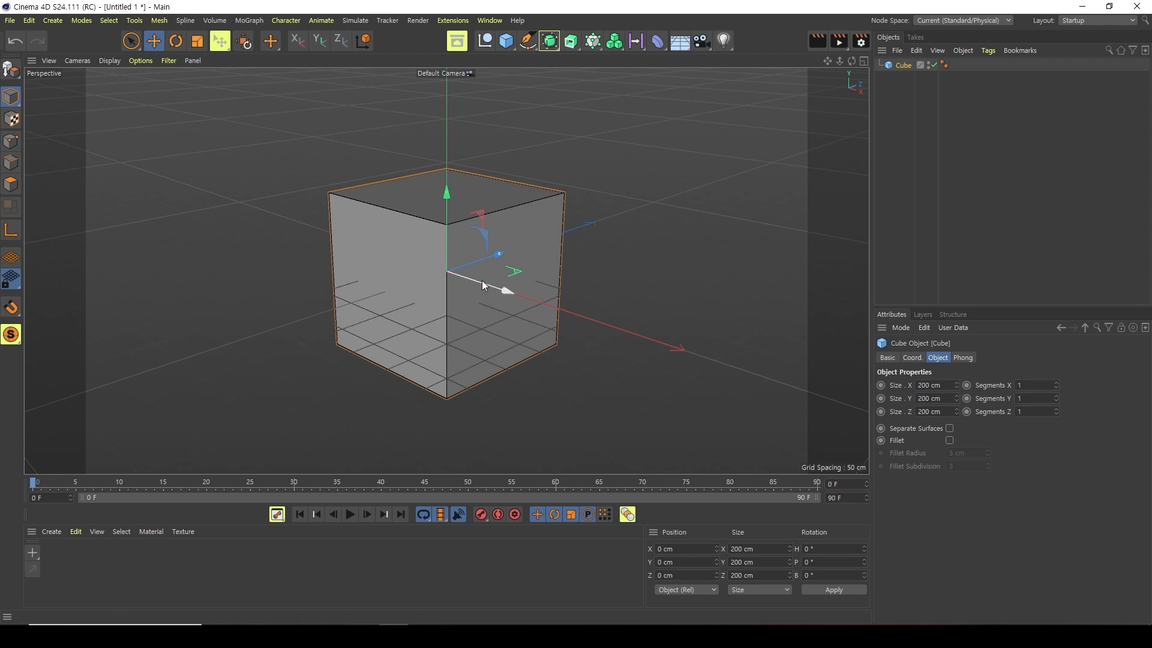
Reshape the cube into a thin upright panel, about 10.6 cm in X and 416.3 cm in Z
left_click_drag(500, 254, 470, 268)
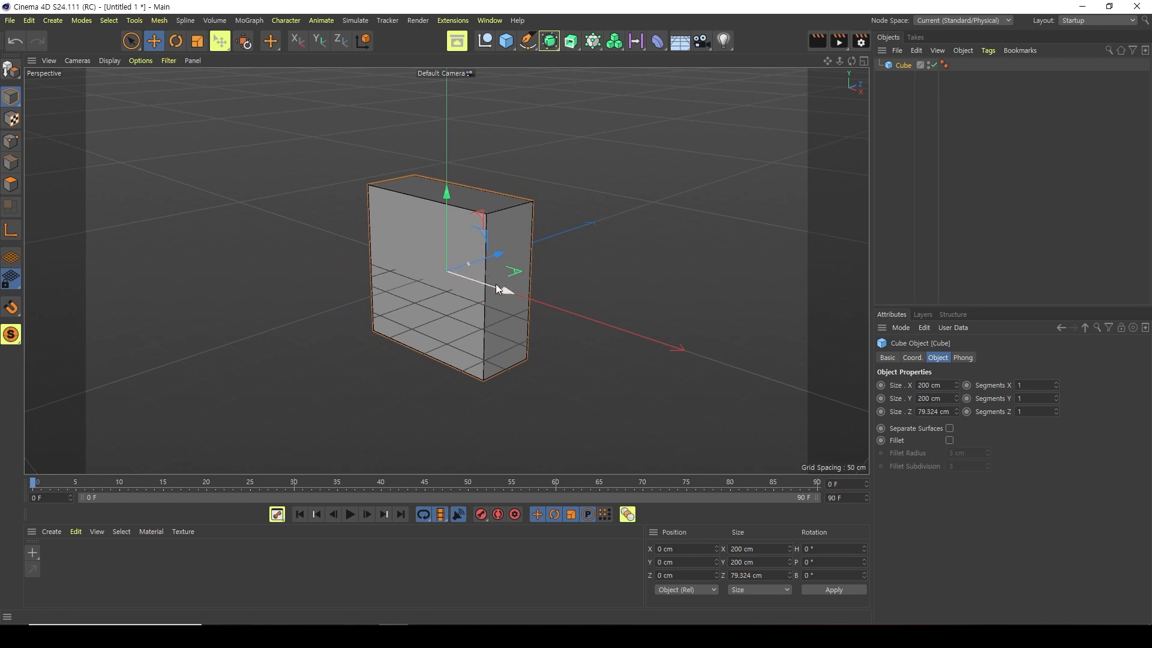
left_click_drag(471, 262, 506, 244)
left_click_drag(507, 291, 546, 230)
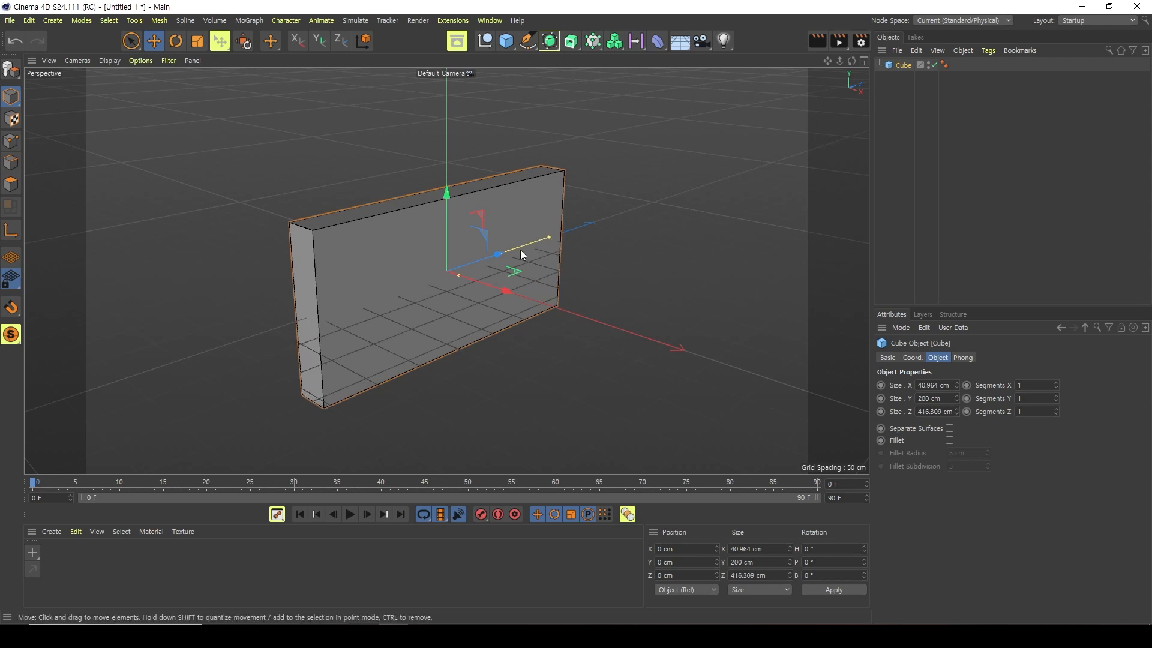
left_click_drag(458, 276, 452, 275)
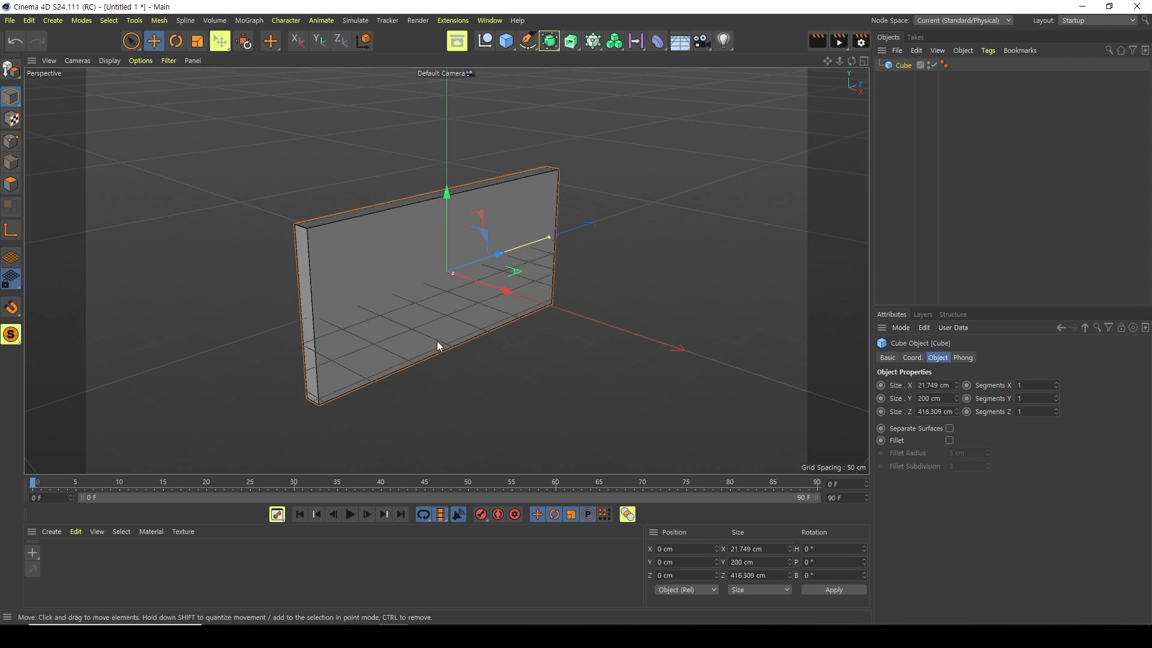
mouse_move(436, 366)
left_mouse_down("alt")
mouse_move(466, 379)
mouse_move(411, 355)
mouse_move(401, 386)
mouse_move(433, 380)
mouse_move(423, 376)
left_mouse_up("alt")
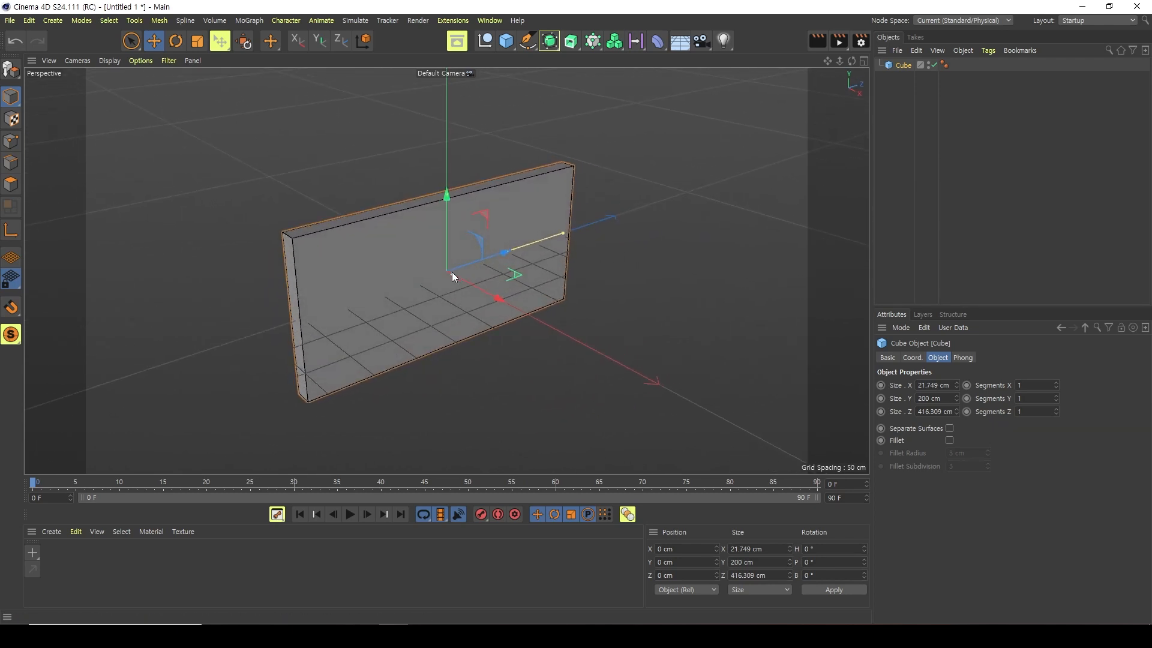
left_click_drag(452, 272, 448, 273)
left_click_drag(437, 325, 376, 378, "alt")
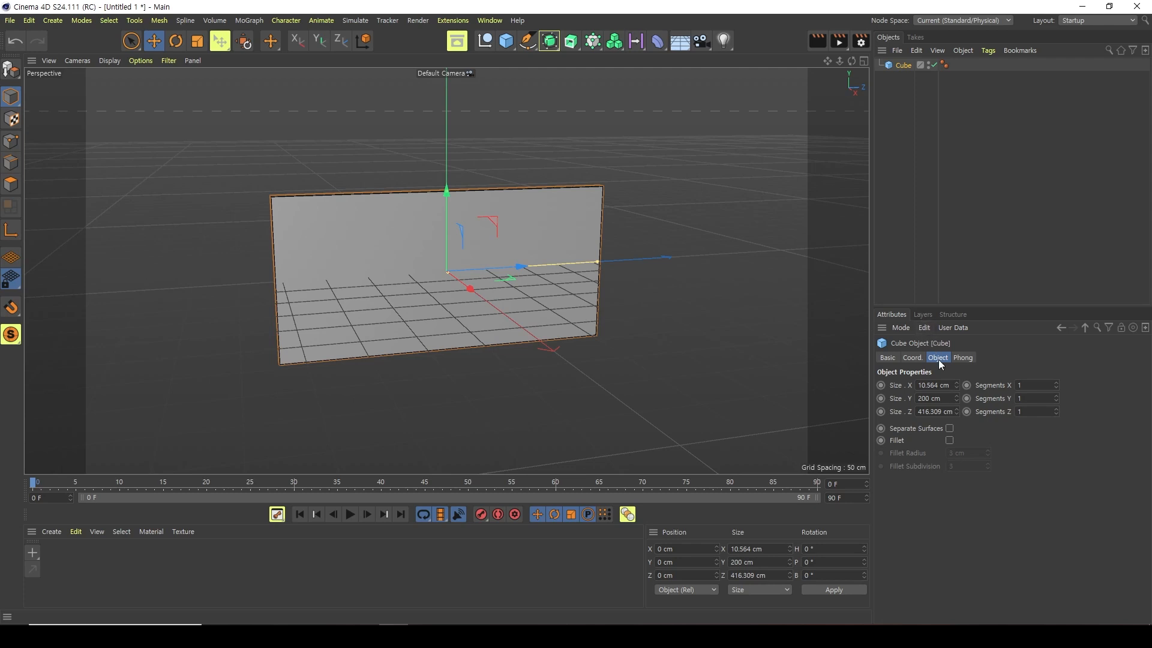
Divide the panel along its length by setting Segments Z to 8
left_click(1025, 411)
type("8")
key("Return")
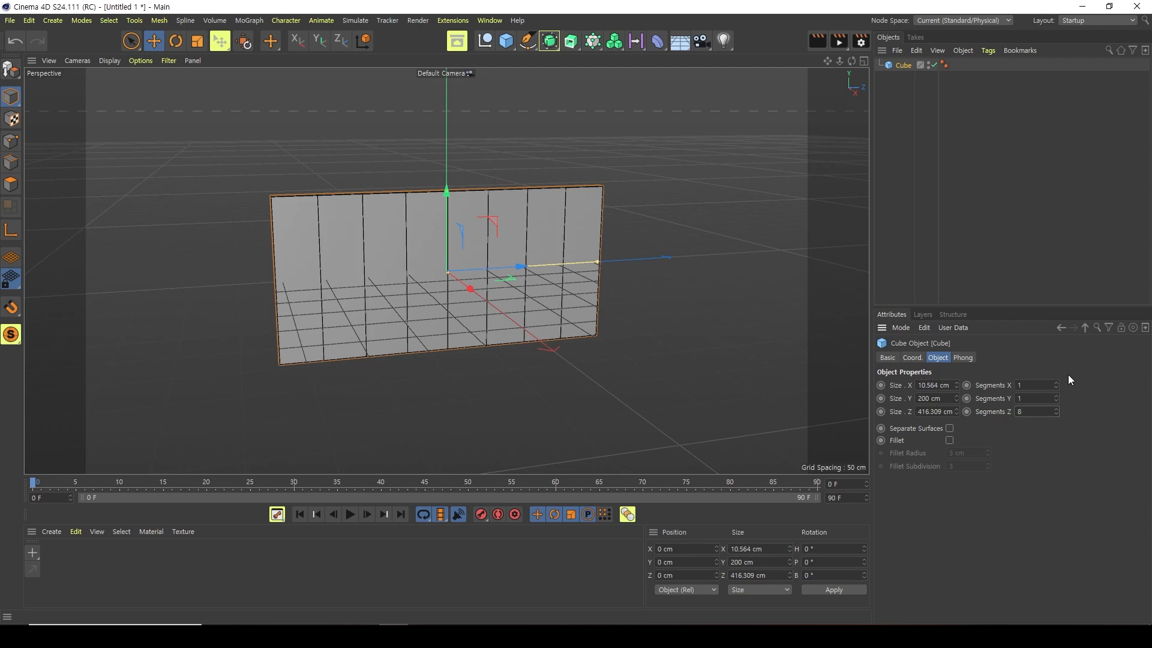
key("super+plus")
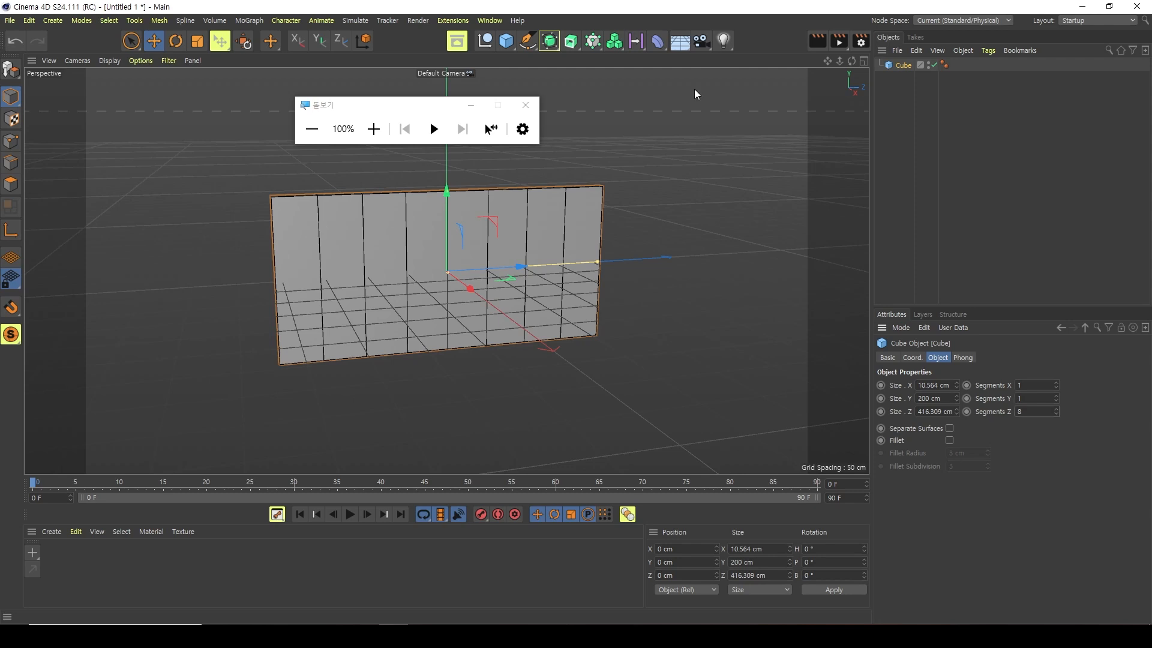
left_click(470, 105)
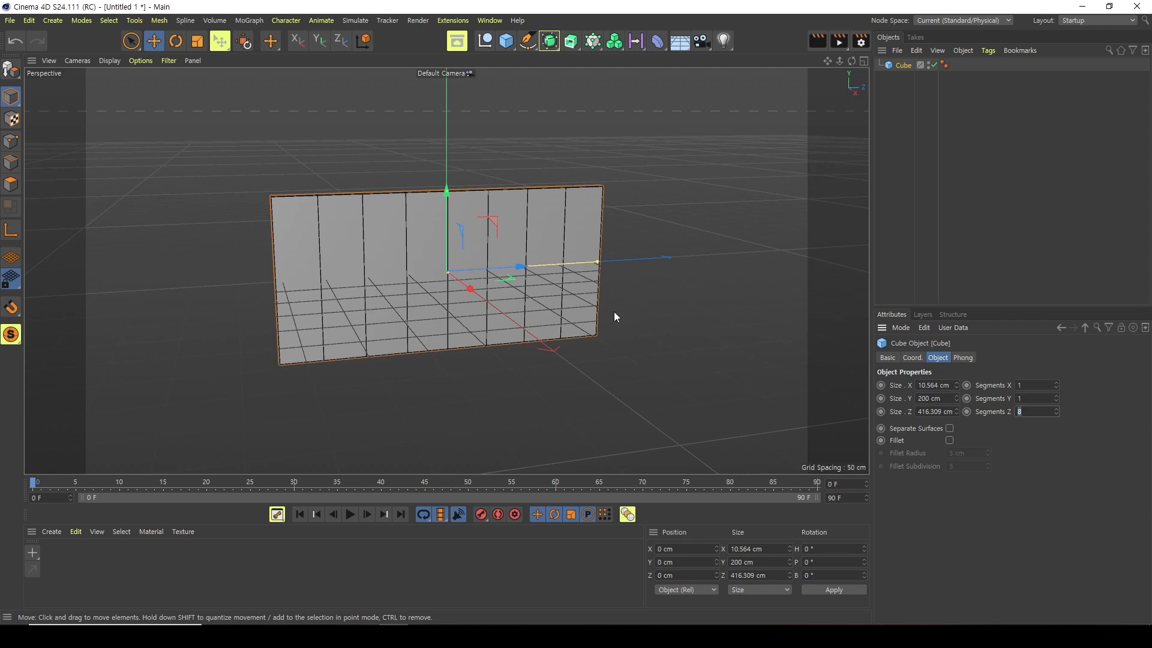
left_click(671, 328)
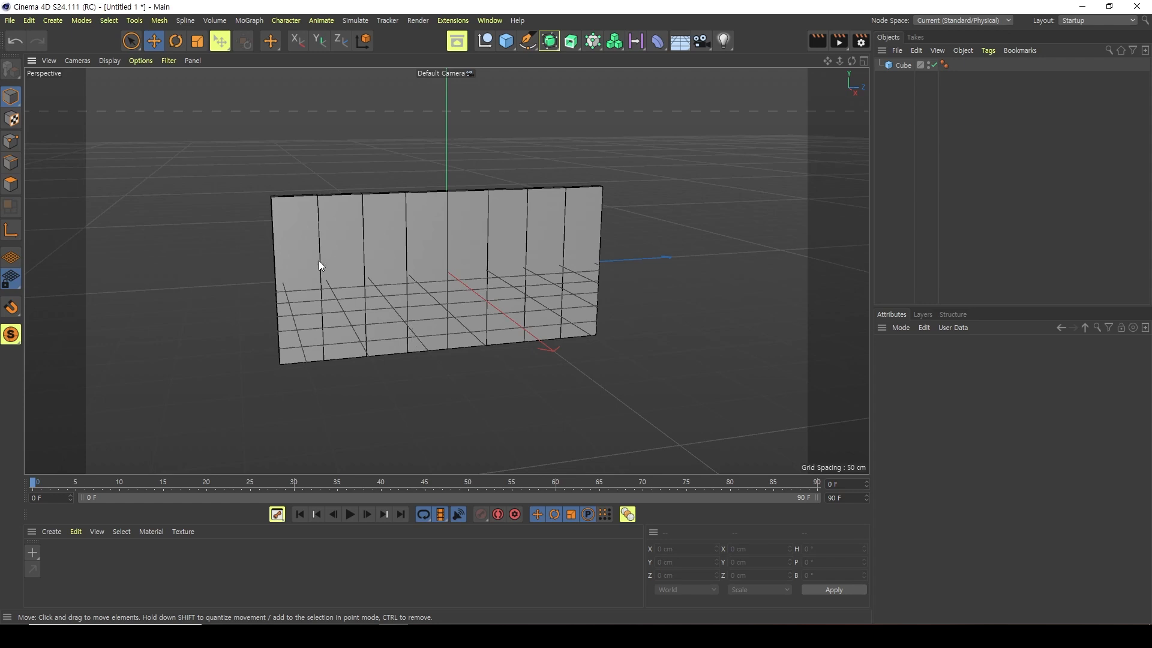
Convert the Cube into an editable polygon object and switch to polygon mode
left_click(901, 65)
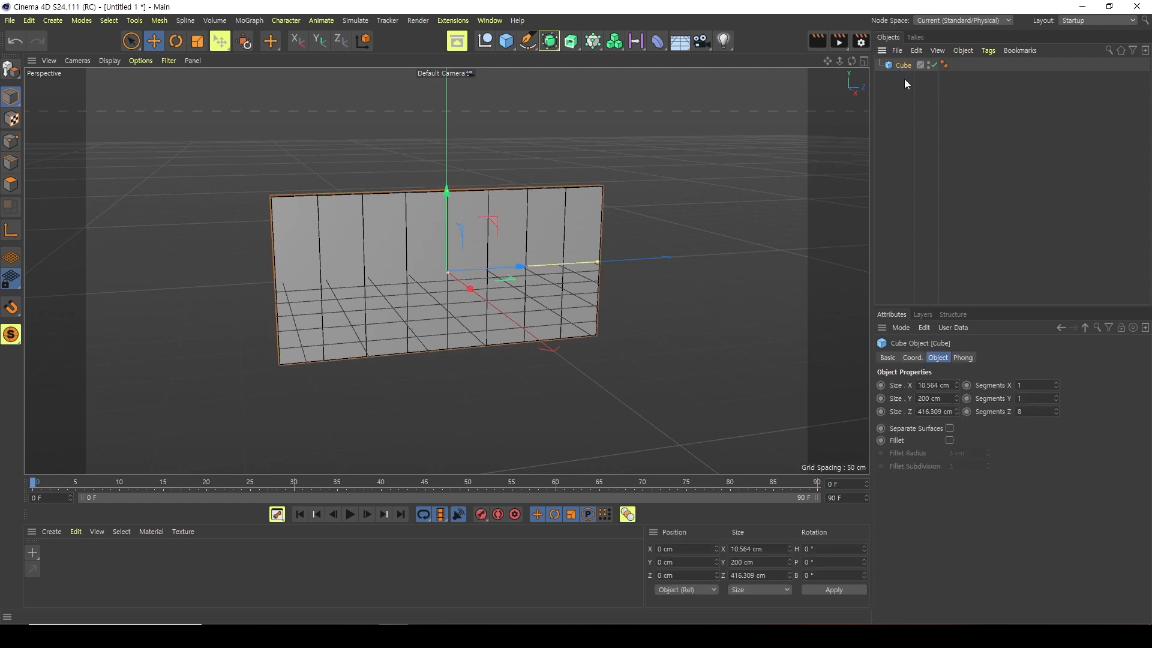
key("c")
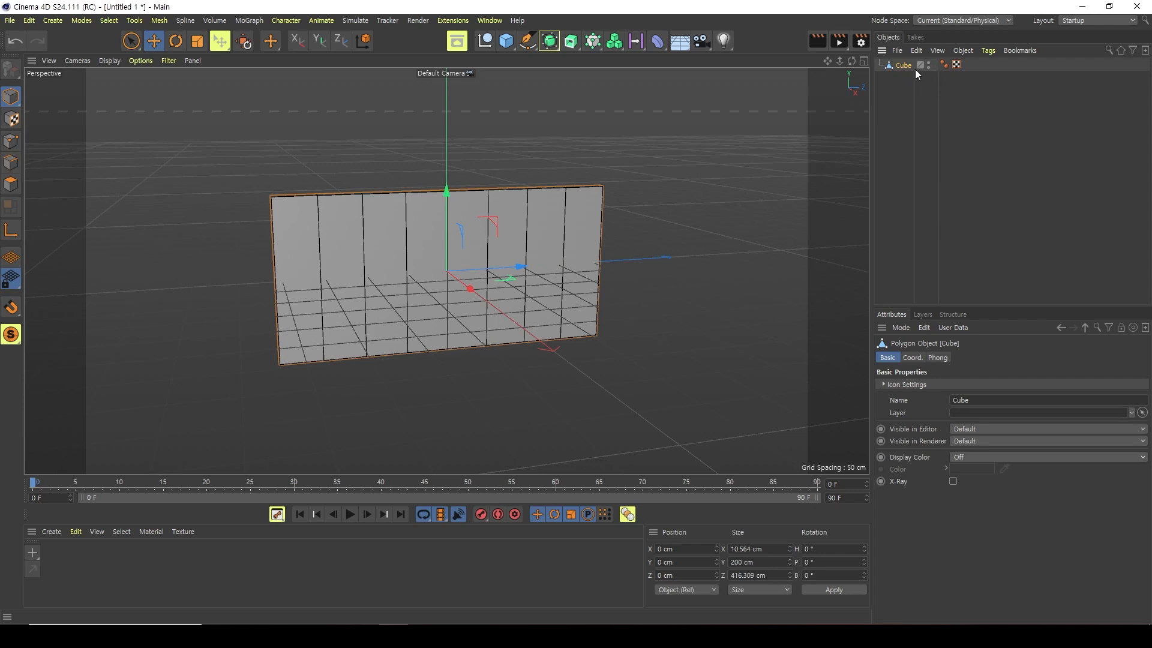
left_click(11, 189)
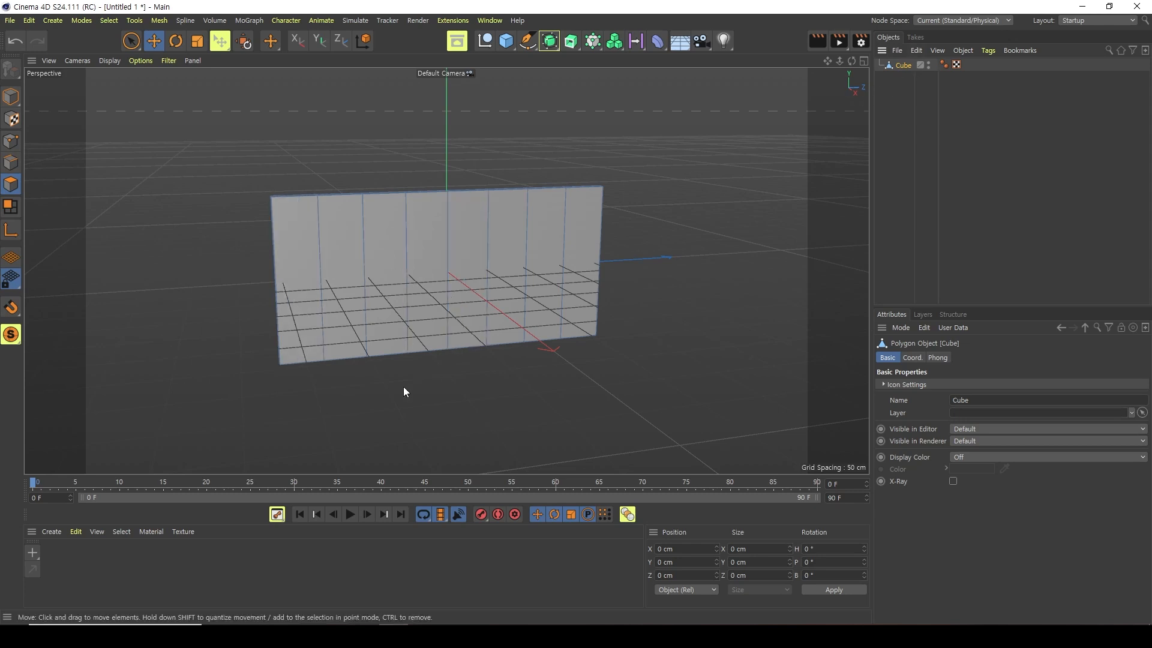
Add a Bend deformer as a child of the Cube, fitted to it, and return to Model mode with the Bend selected
left_click_drag(400, 393, 342, 325, "alt")
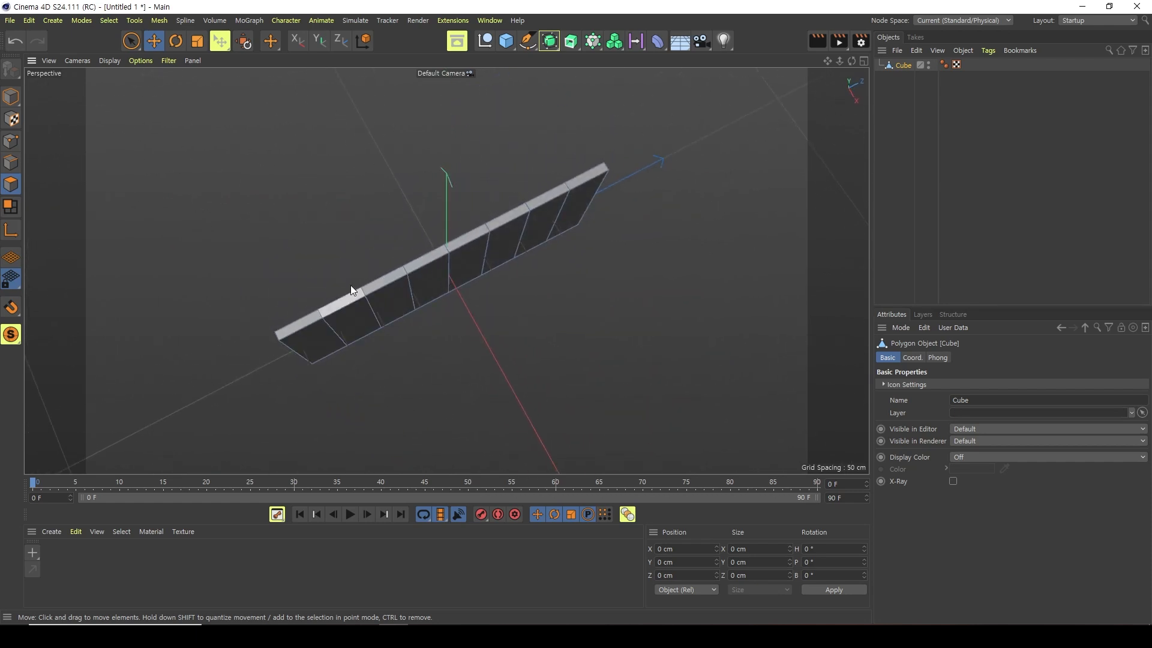
left_click_drag(524, 318, 448, 208, "alt")
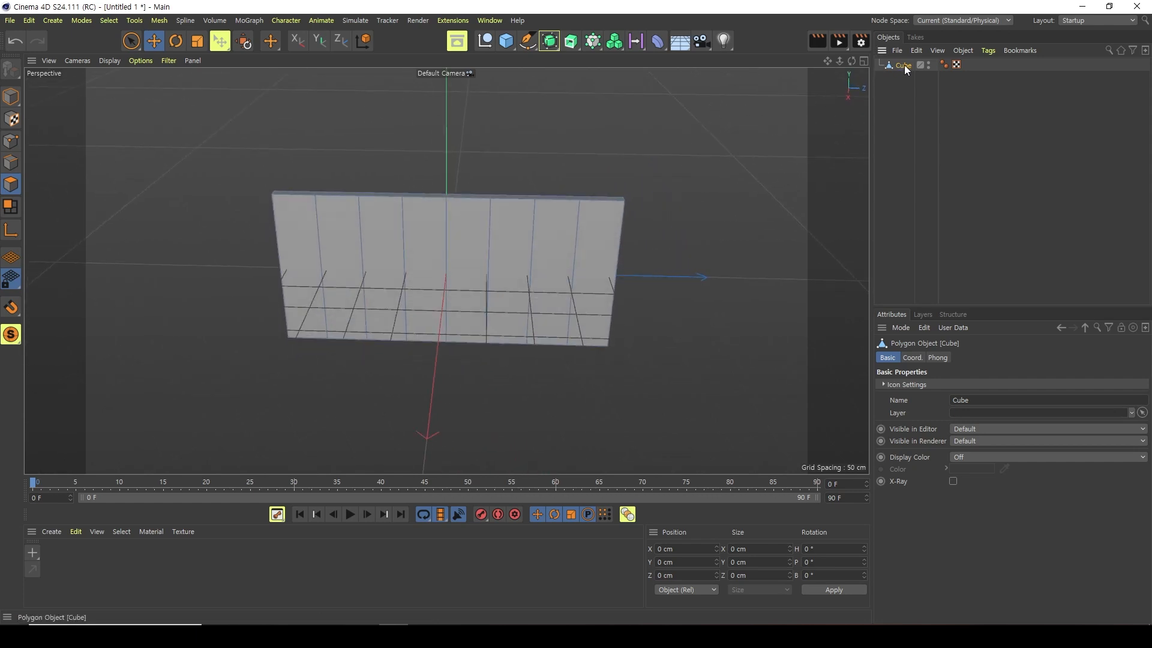
left_click(656, 42, "shift")
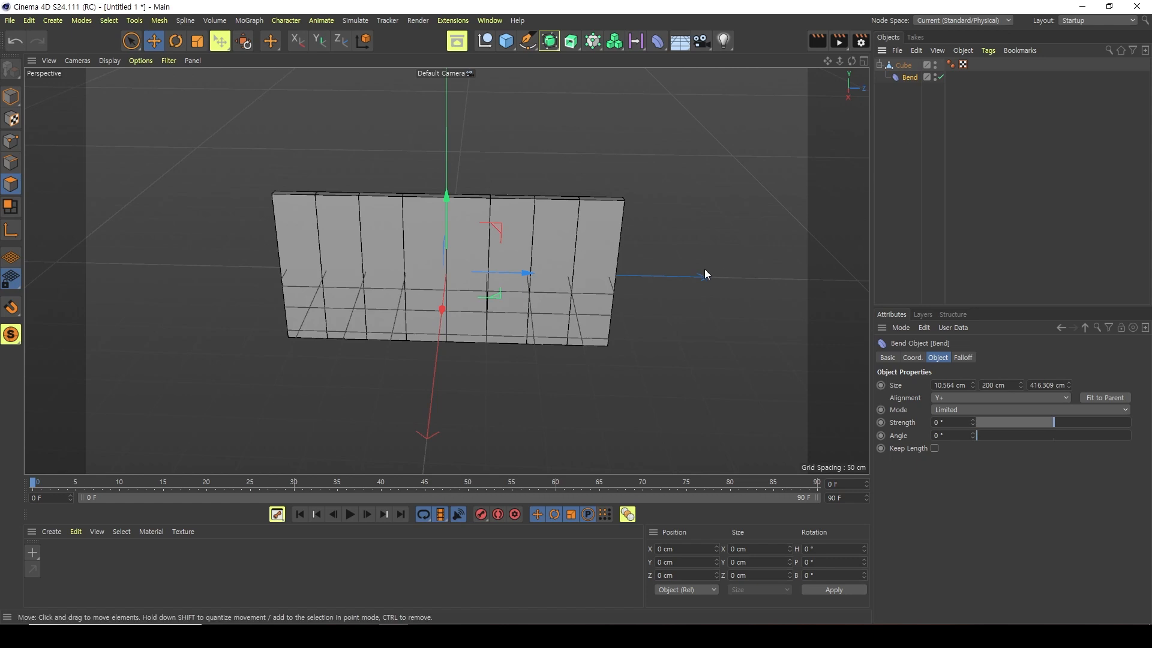
mouse_move(704, 309)
left_mouse_down("alt")
mouse_move(718, 280)
mouse_move(715, 294)
left_mouse_up("alt")
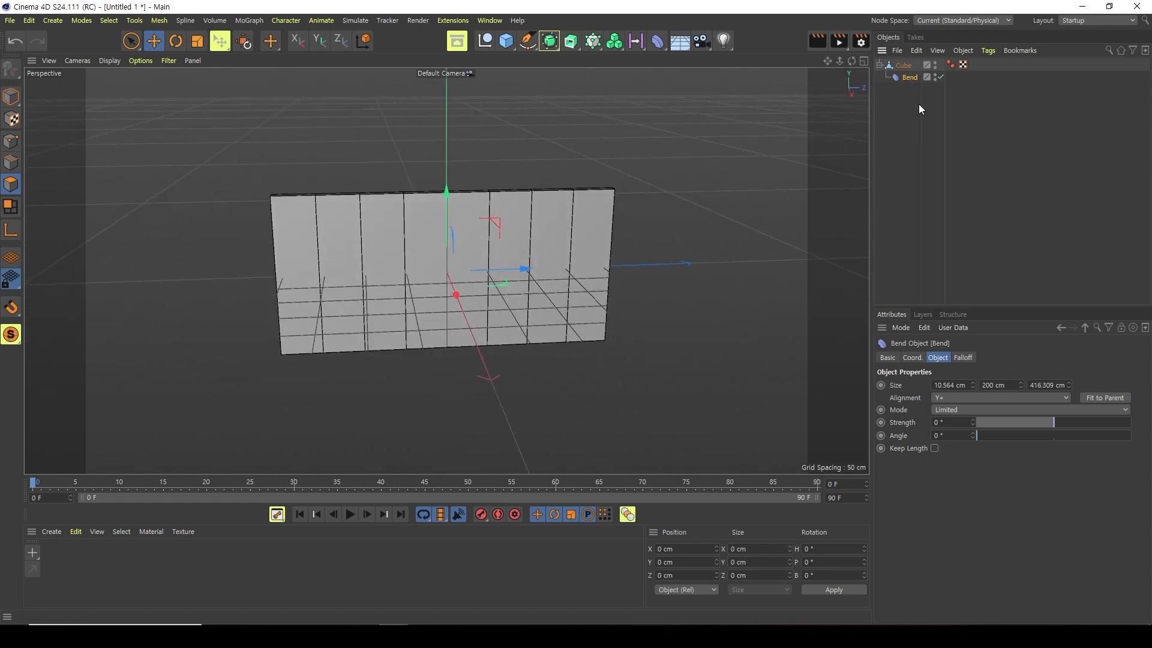
left_click(10, 96)
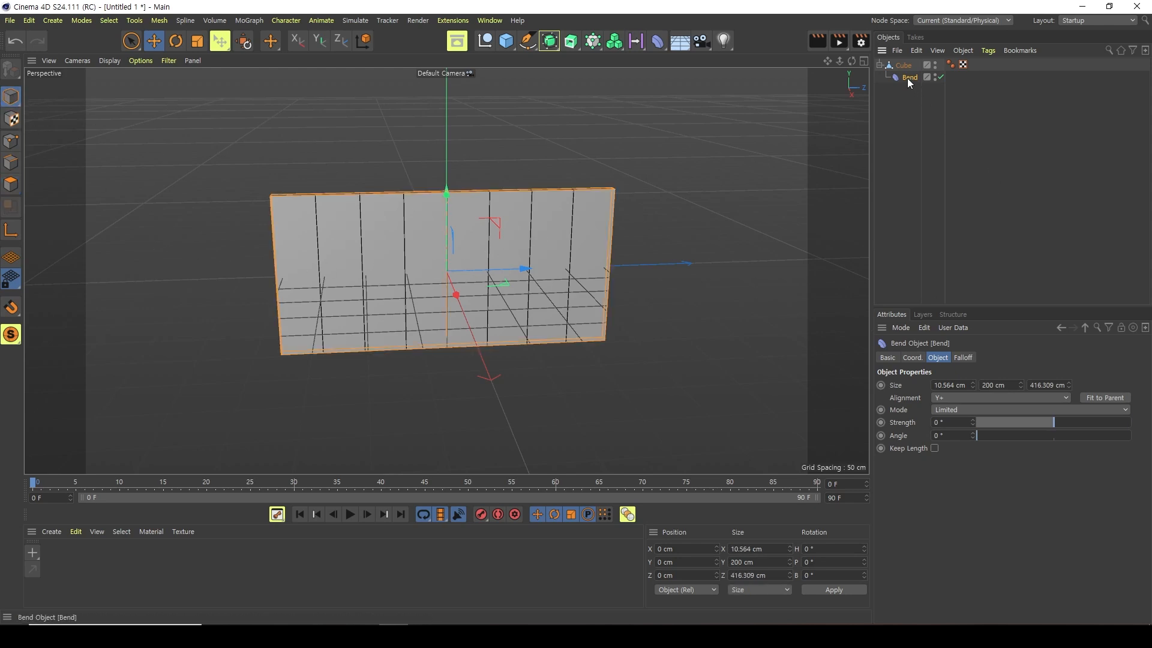
left_click(153, 41)
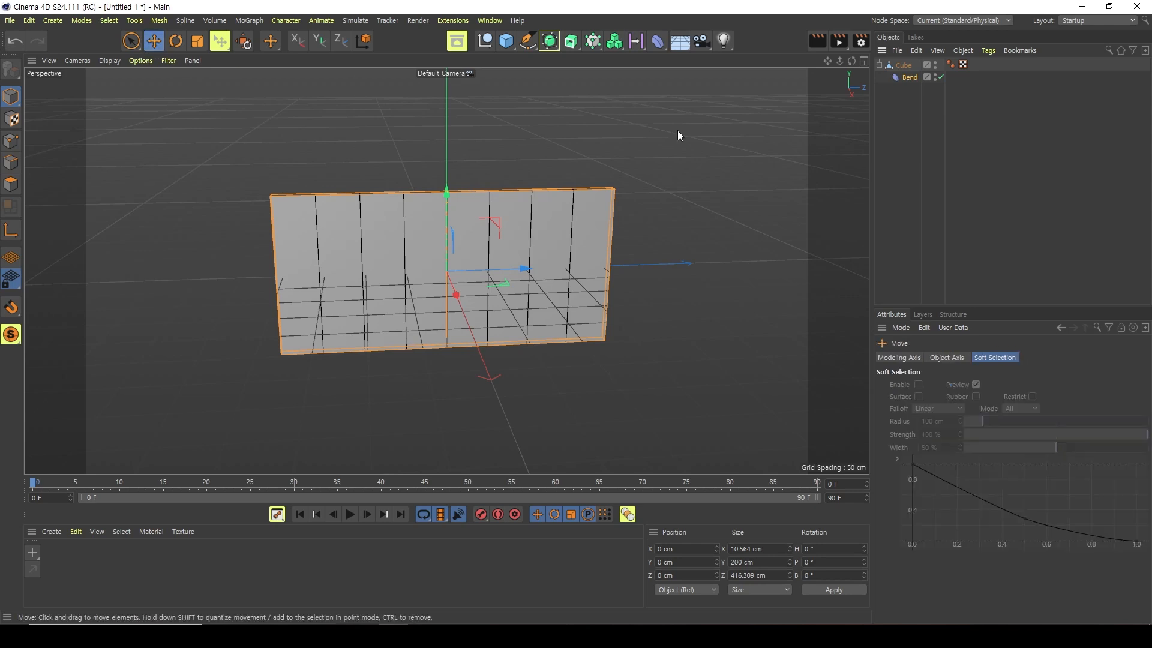
left_click(900, 77)
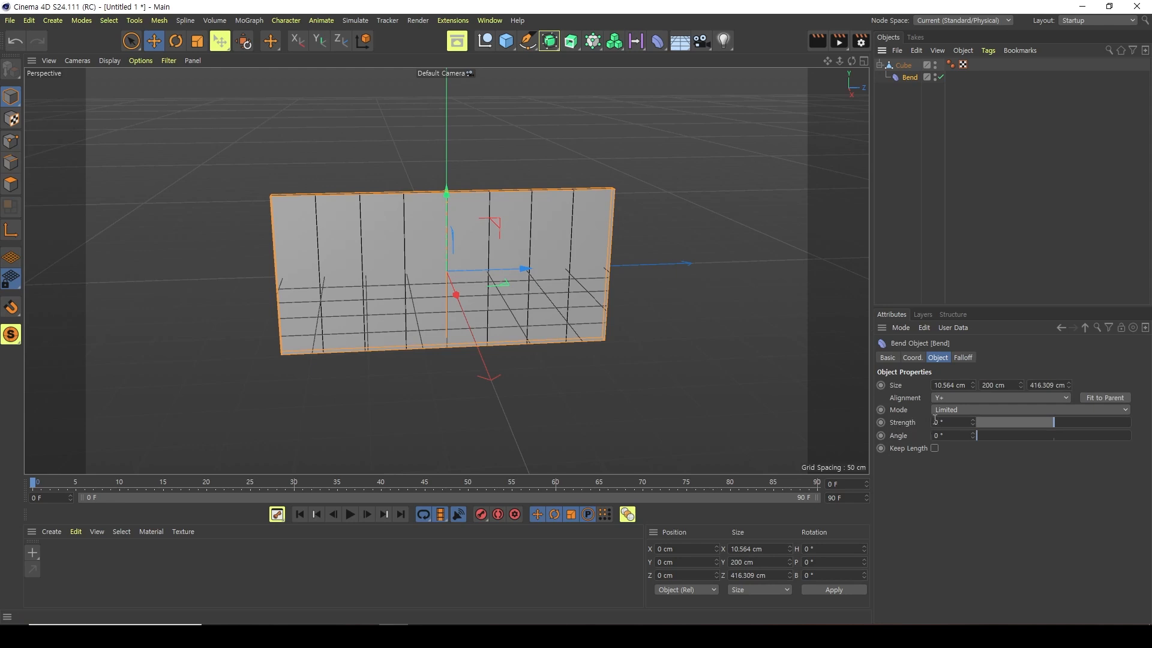
Try out Bend strengths of about -24° and 4°, and reset the strength to 0°
mouse_move(1046, 421)
left_mouse_down()
mouse_move(1070, 423)
mouse_move(1049, 425)
left_mouse_up()
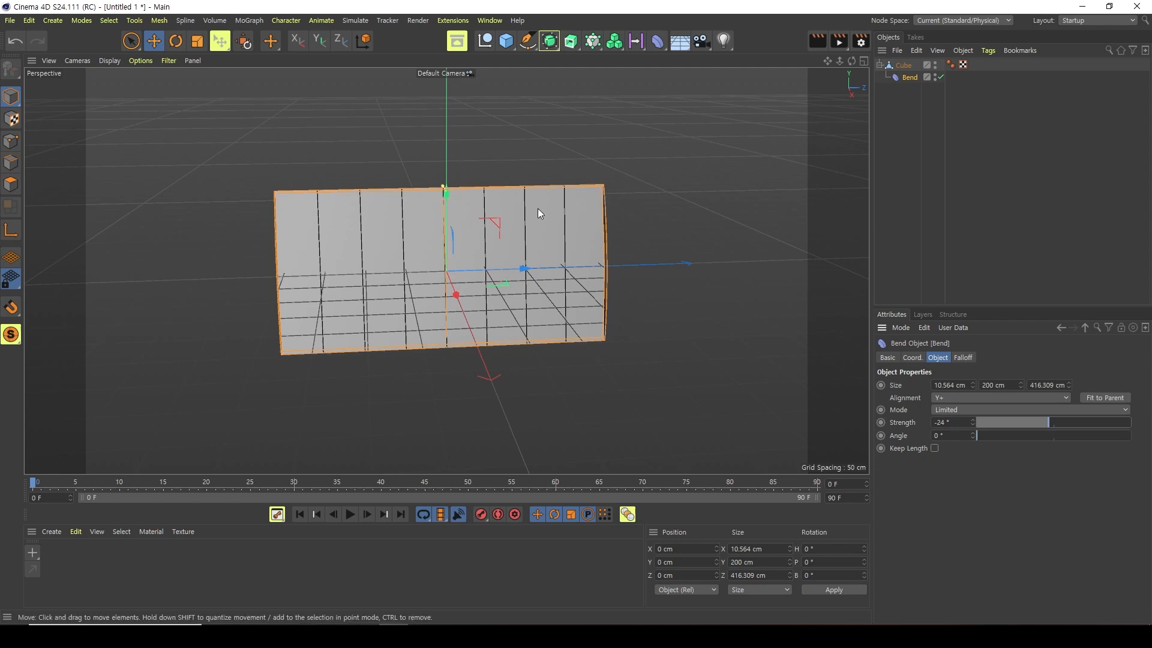
mouse_move(1035, 419)
left_mouse_down()
mouse_move(1065, 421)
mouse_move(1055, 426)
left_mouse_up()
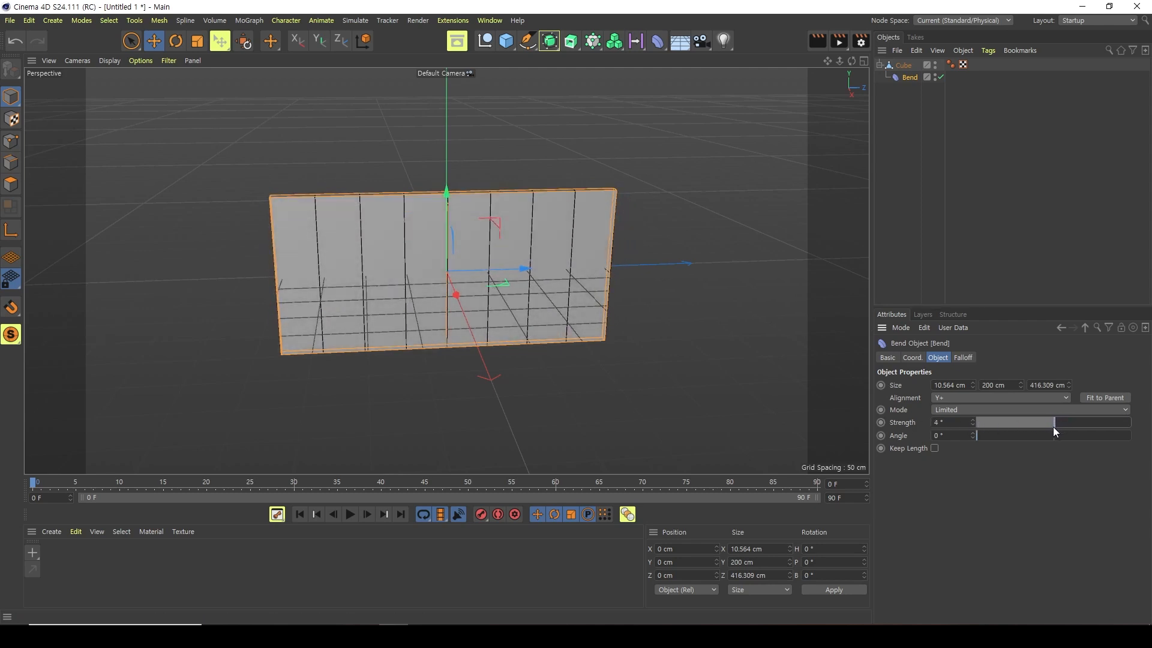
key("ctrl+z")
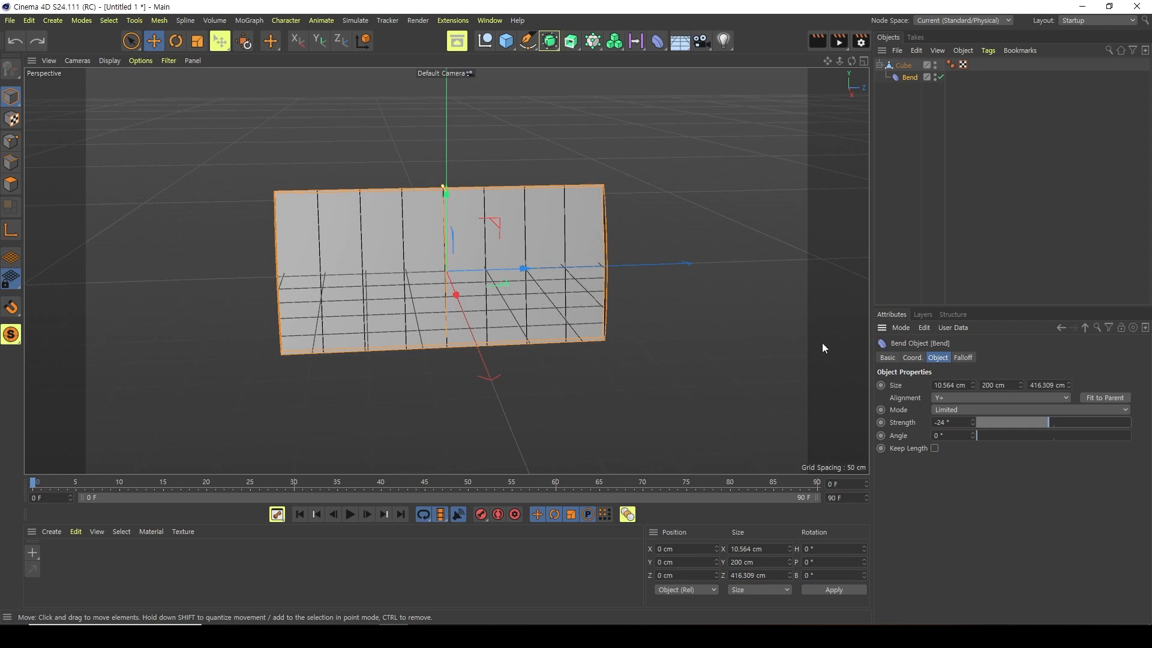
left_click_drag(1045, 423, 1055, 425)
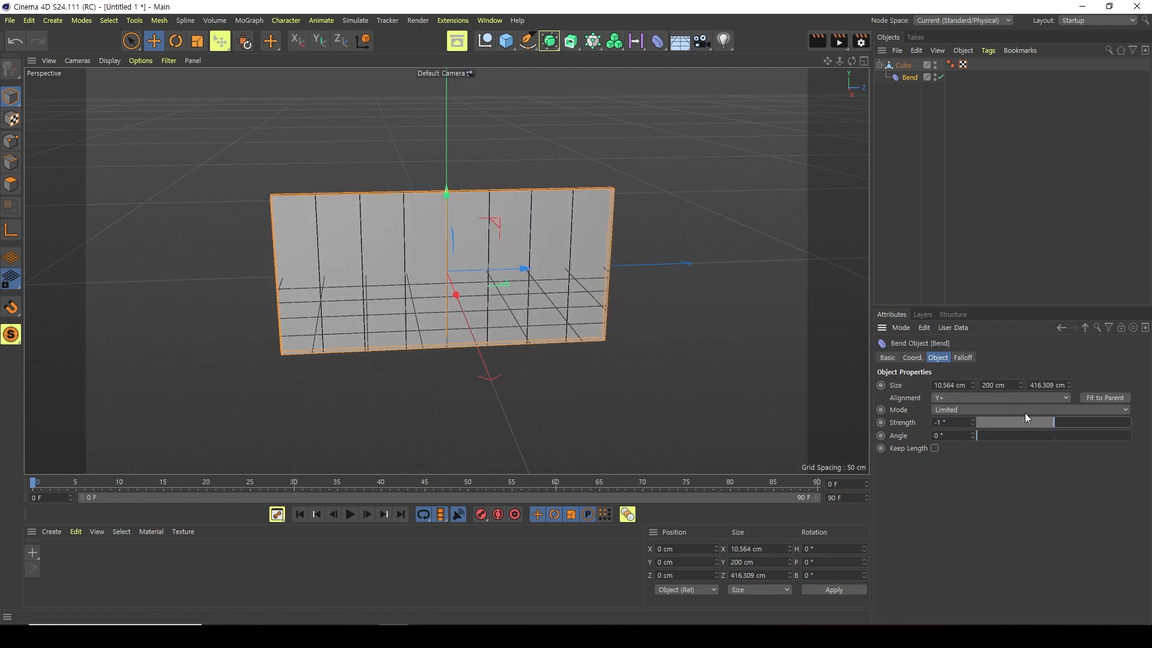
key("ctrl+z")
left_click_drag(951, 422, 908, 421)
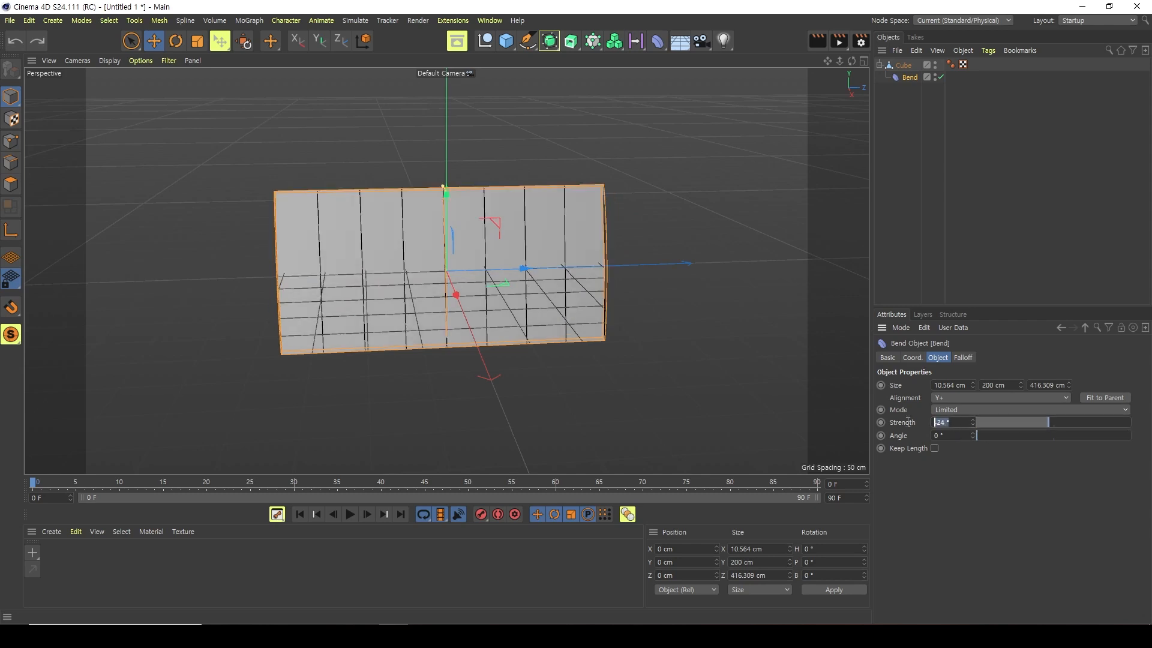
type("0")
key("Return")
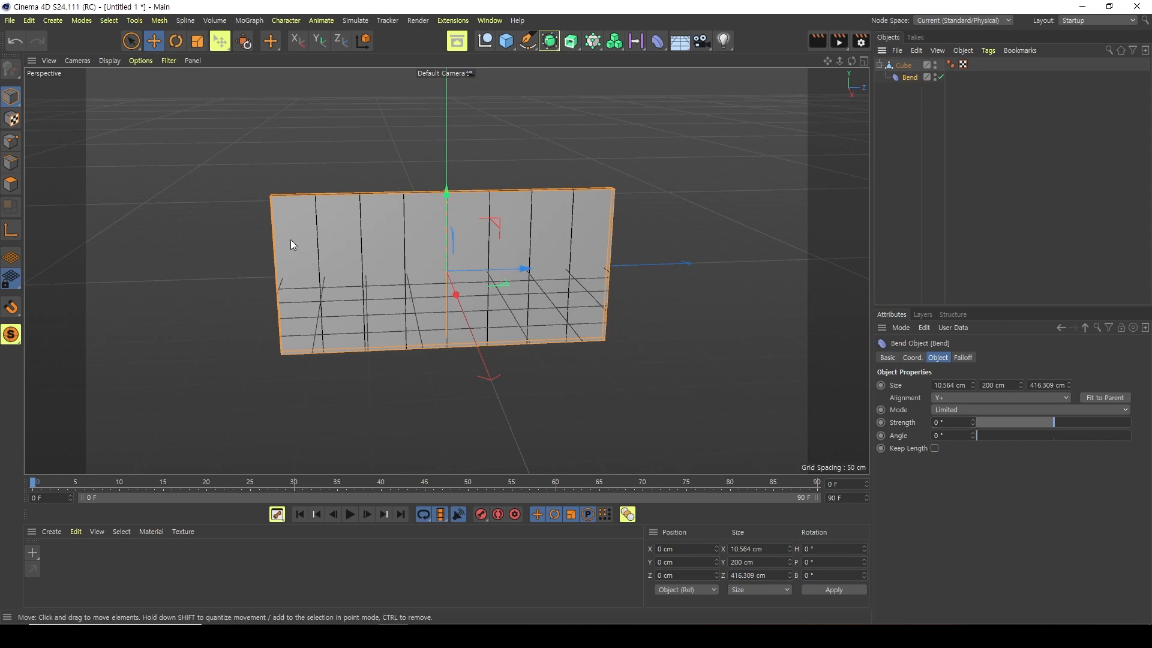
Rotate the Bend deformer to a pitch of 90° and move it along the panel to about Z -108.4 cm
key("r")
left_click_drag(427, 225, 390, 292)
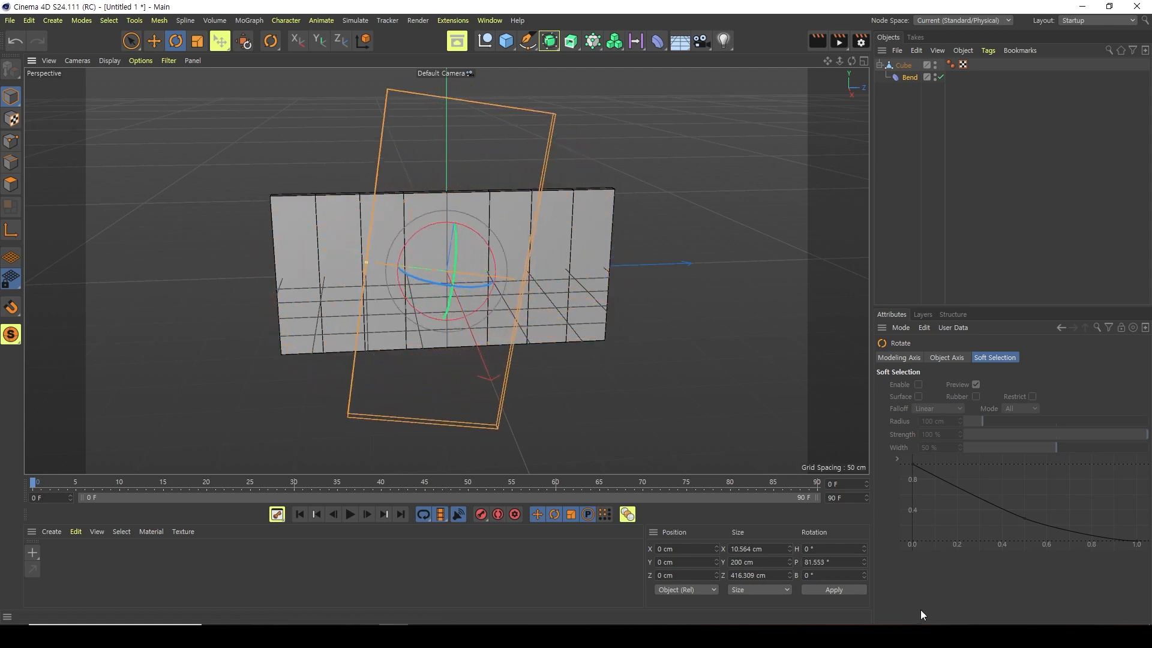
double_click(838, 561)
type("90")
key("Return")
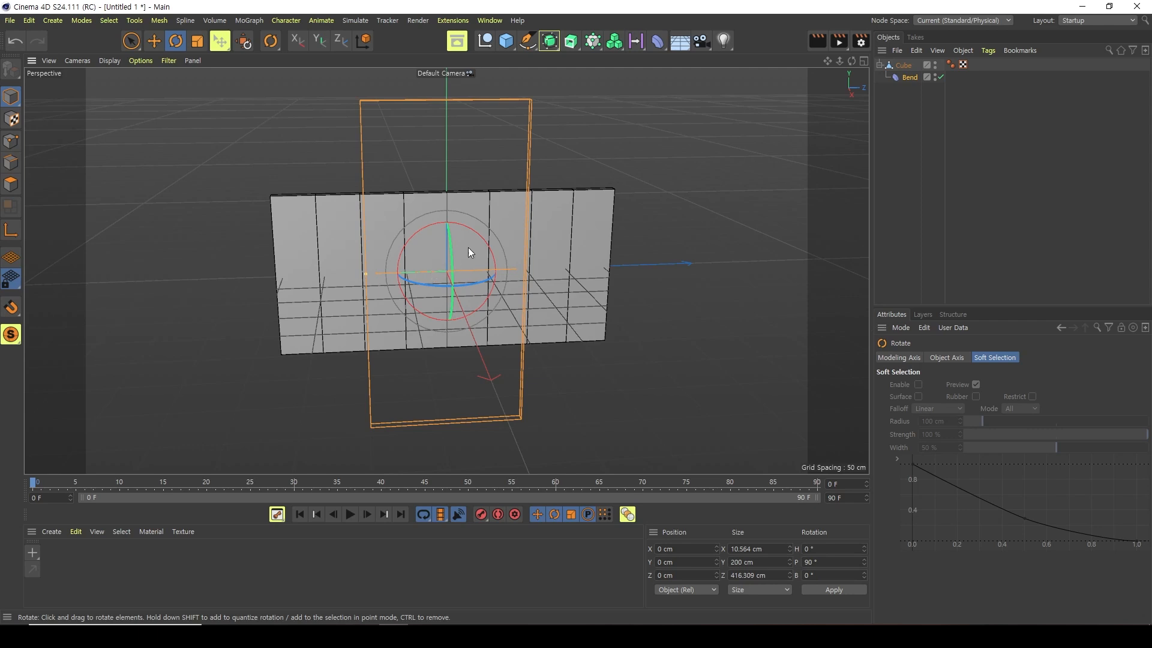
key("e")
left_click_drag(373, 273, 283, 289)
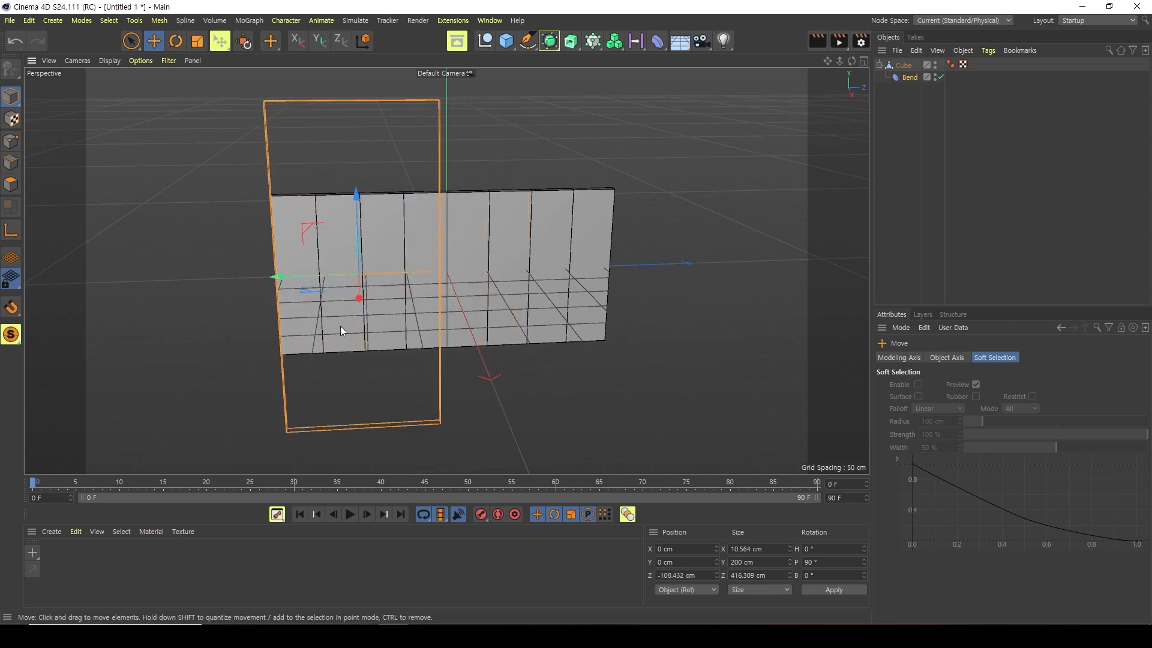
Curve the end section of the panel by setting the Bend strength to 24°
left_click(913, 78)
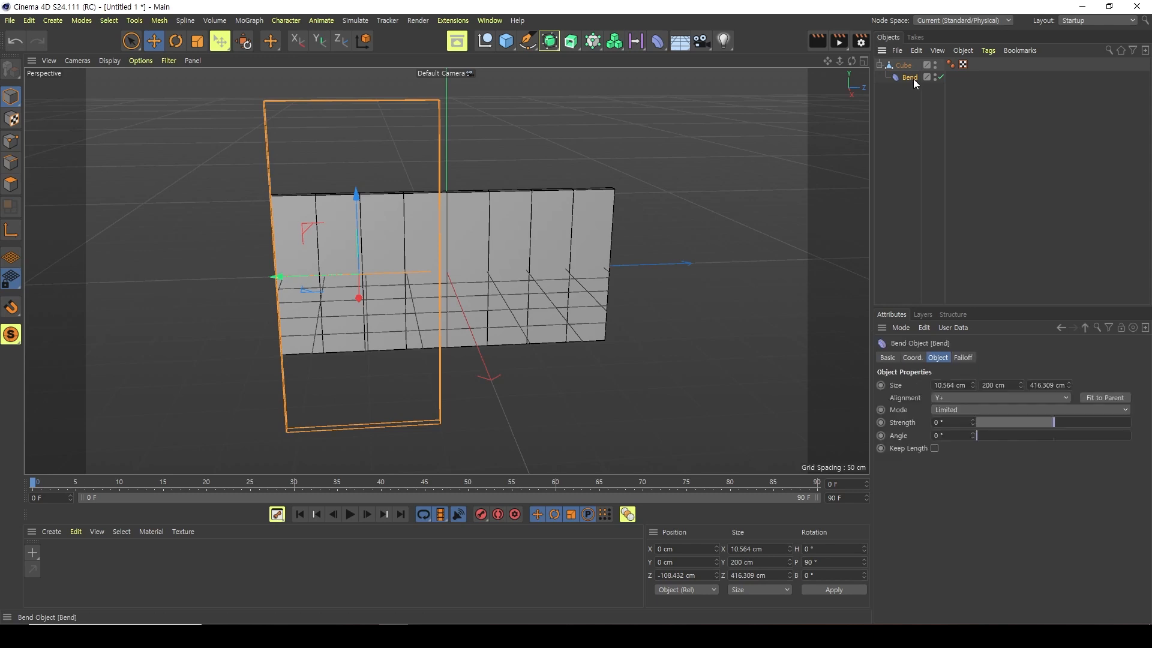
left_click_drag(1056, 423, 1066, 424)
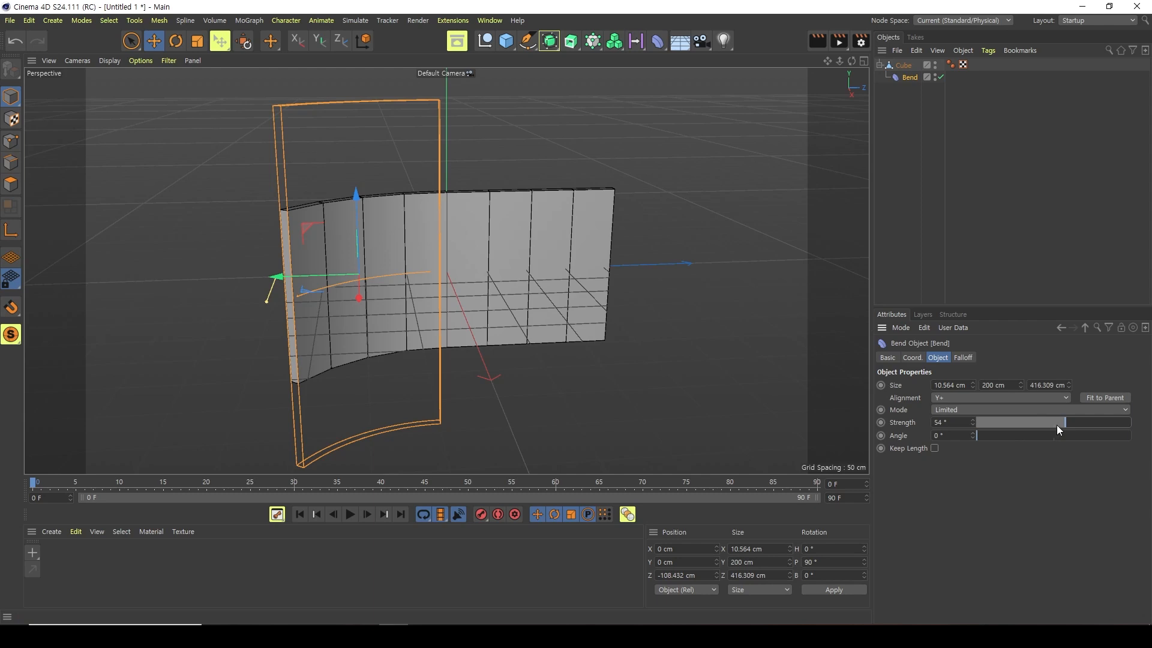
left_click_drag(1067, 422, 1068, 423)
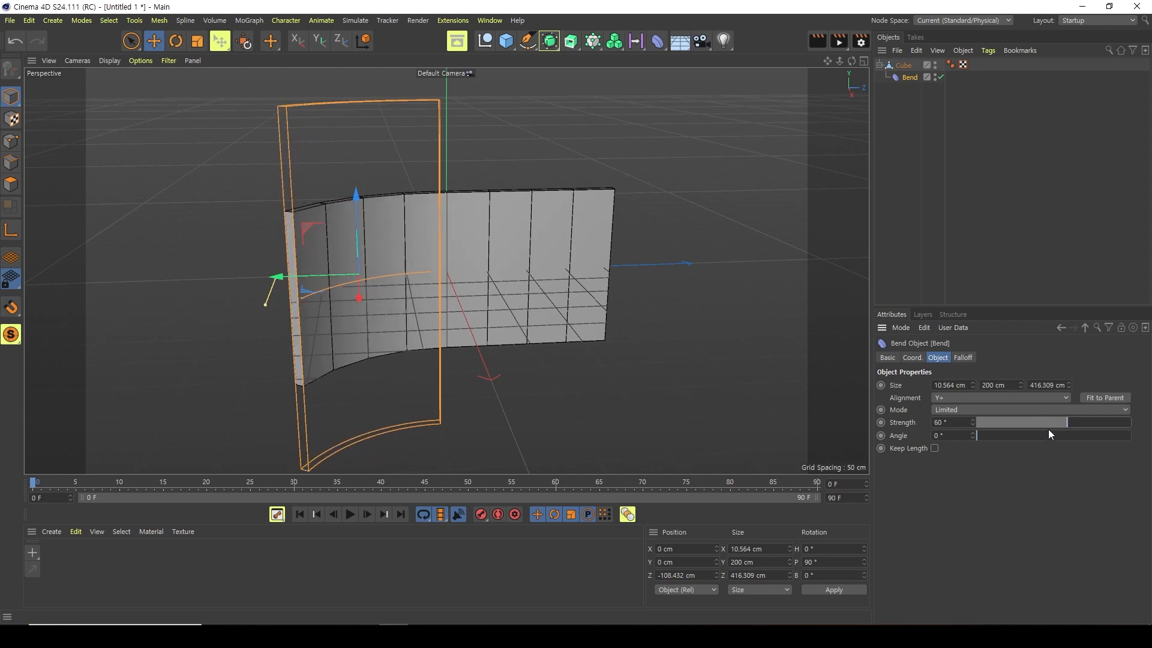
left_click_drag(592, 309, 590, 380, "alt")
left_click_drag(1060, 419, 1059, 422)
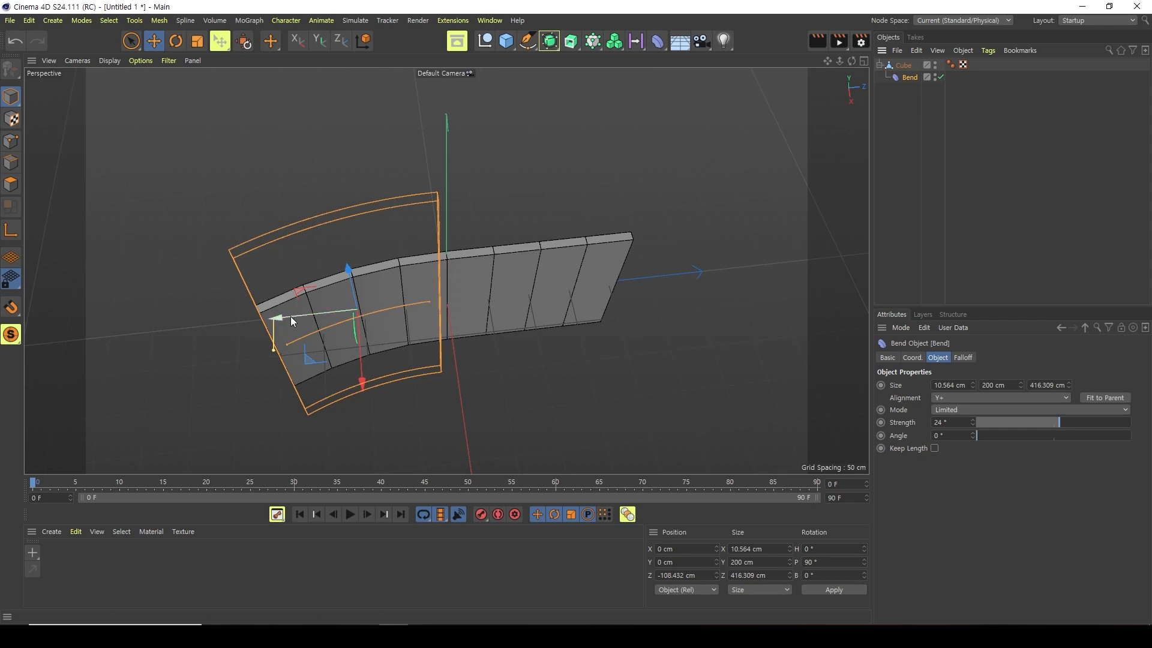
Duplicate the Bend deformer along the panel, placing the copy at about Z 99.7 cm
left_click_drag(293, 316, 461, 271, "ctrl")
scroll(461, 329, "up", 6)
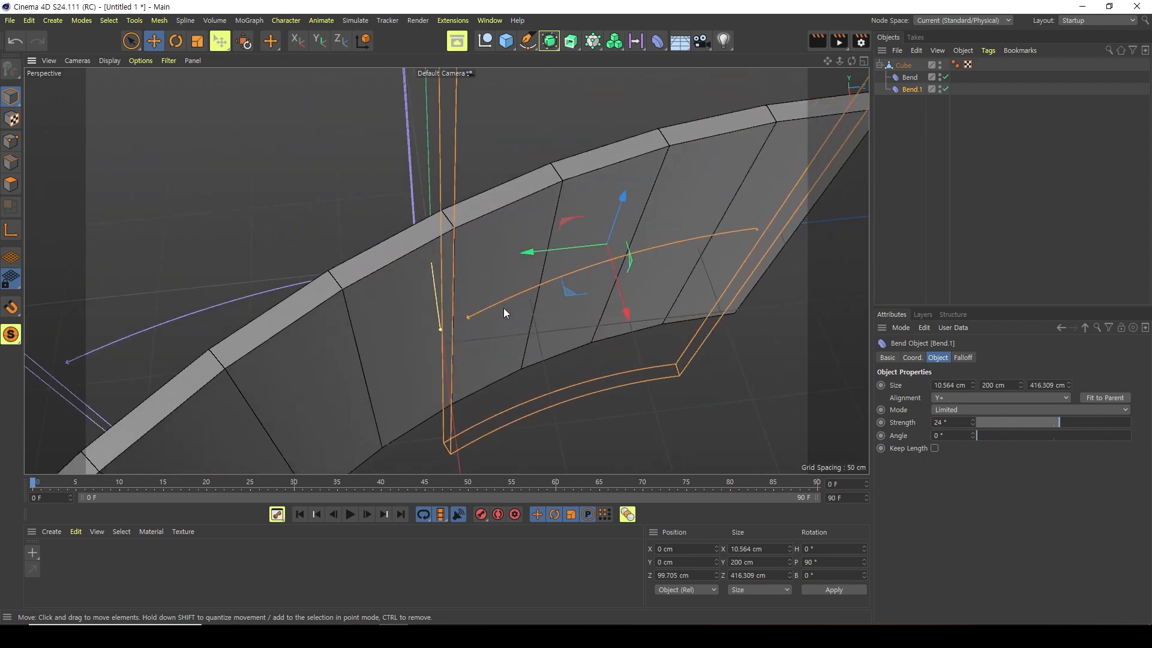
Rotate the duplicated Bend deformer to a pitch of about -88.9° so it continues the panel's curve
scroll(445, 325, "up", 3)
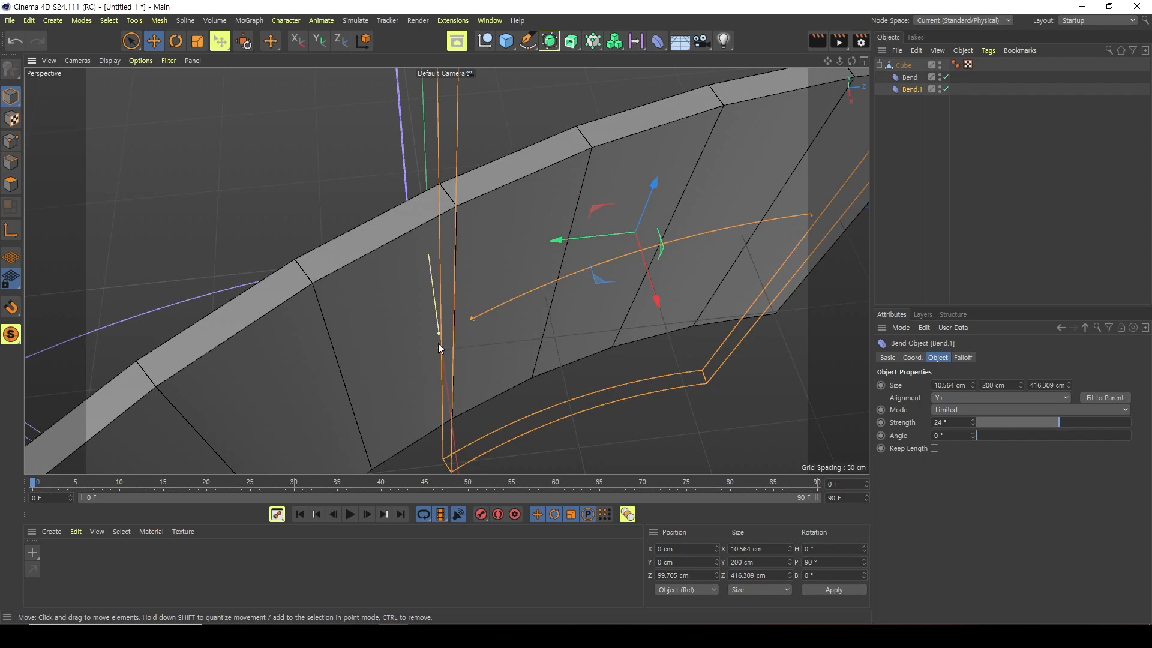
left_click_drag(441, 292, 441, 347, "alt")
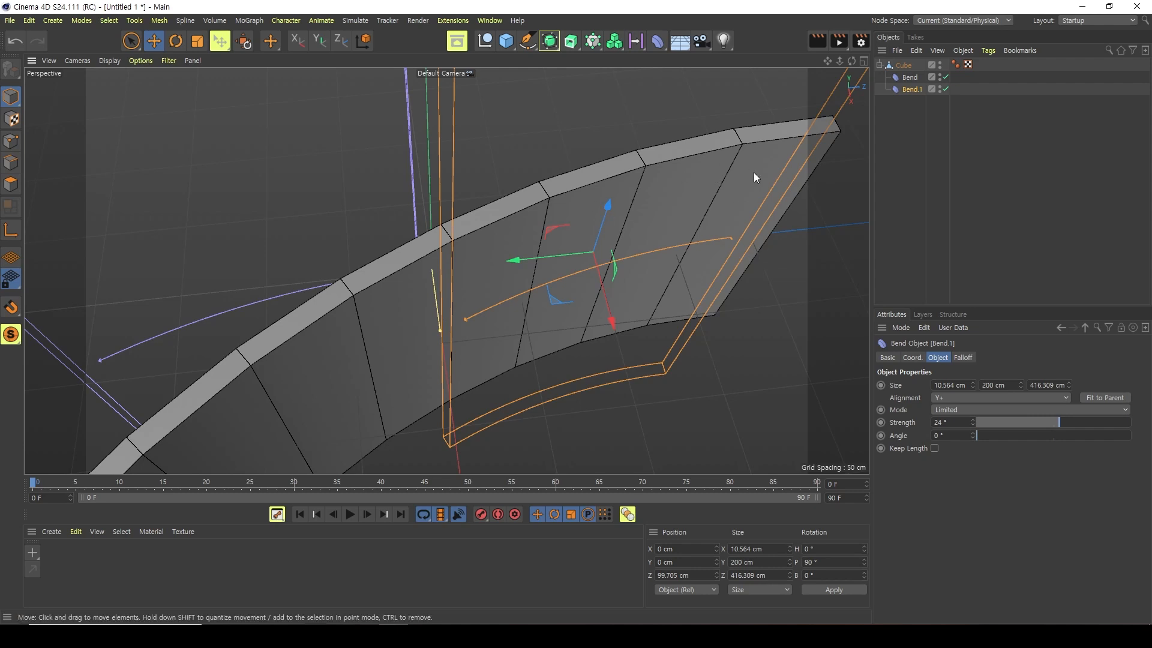
scroll(769, 232, "down", 3)
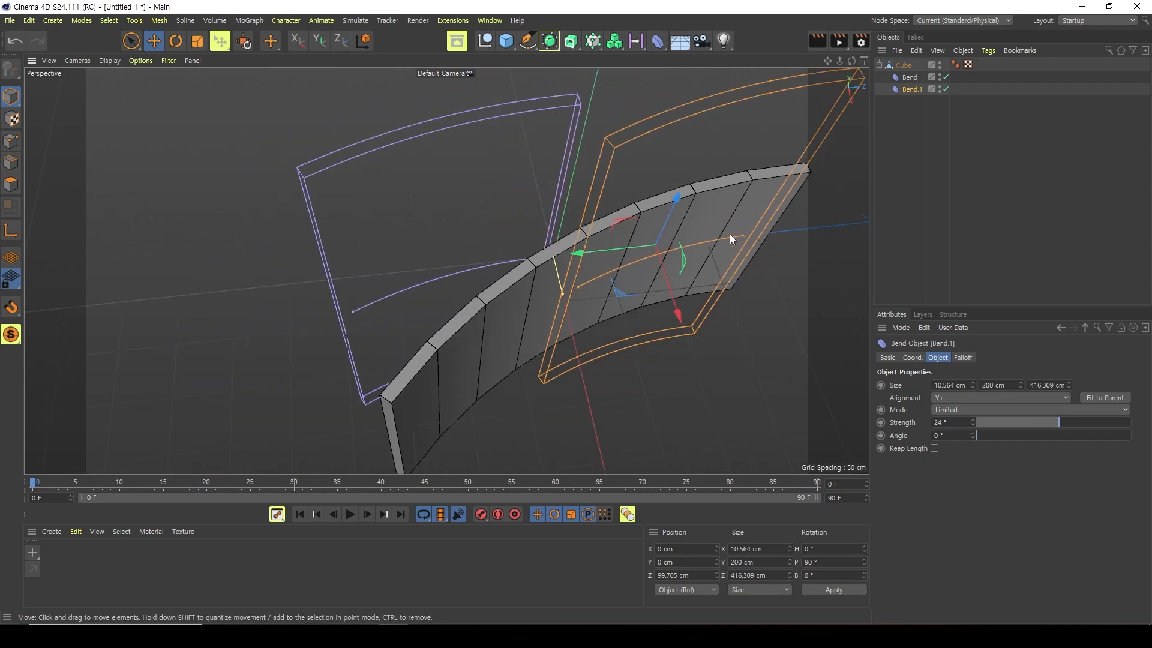
key("r")
left_click_drag(647, 221, 858, 184)
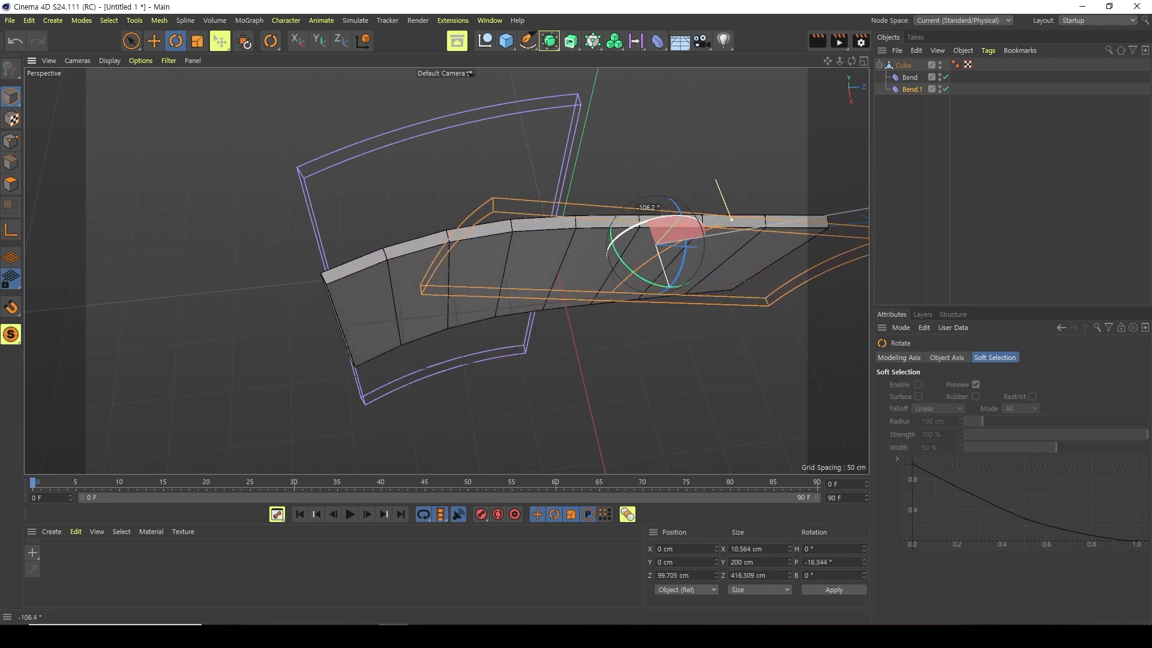
left_click_drag(618, 235, 678, 269)
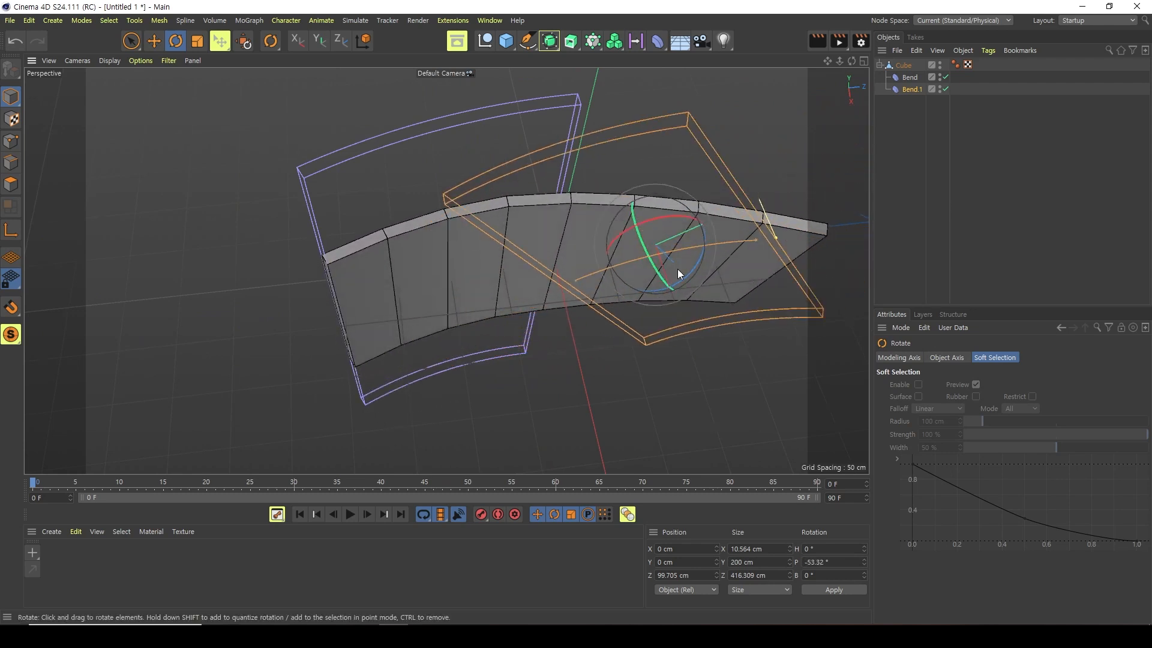
left_click_drag(834, 563, 781, 562)
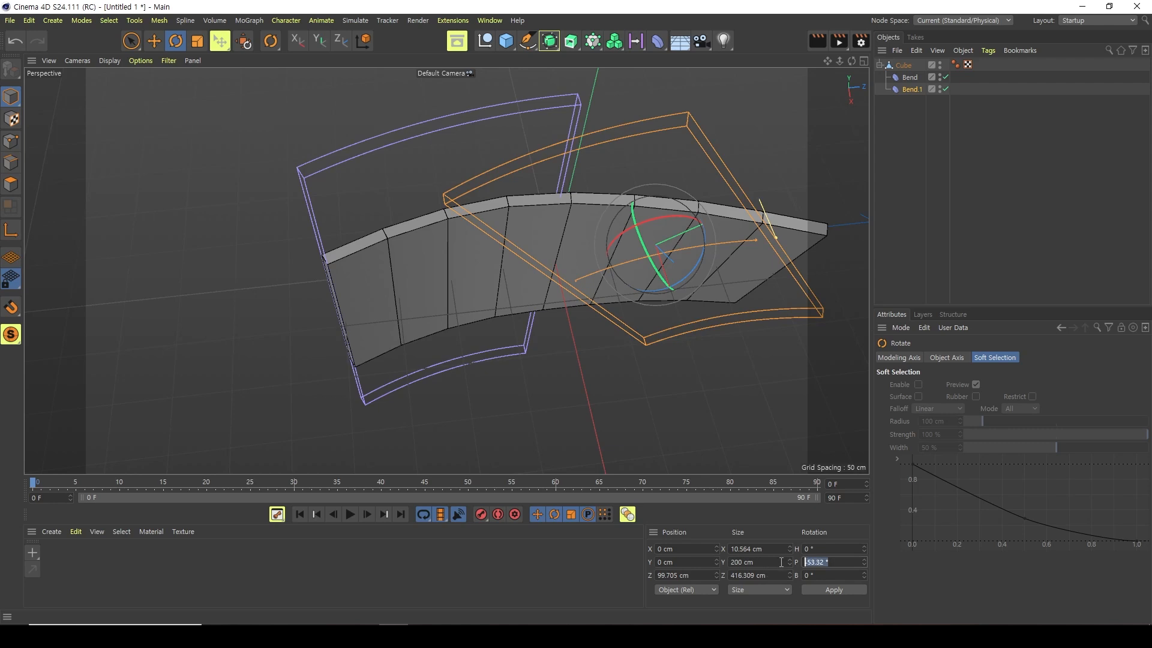
type("-90")
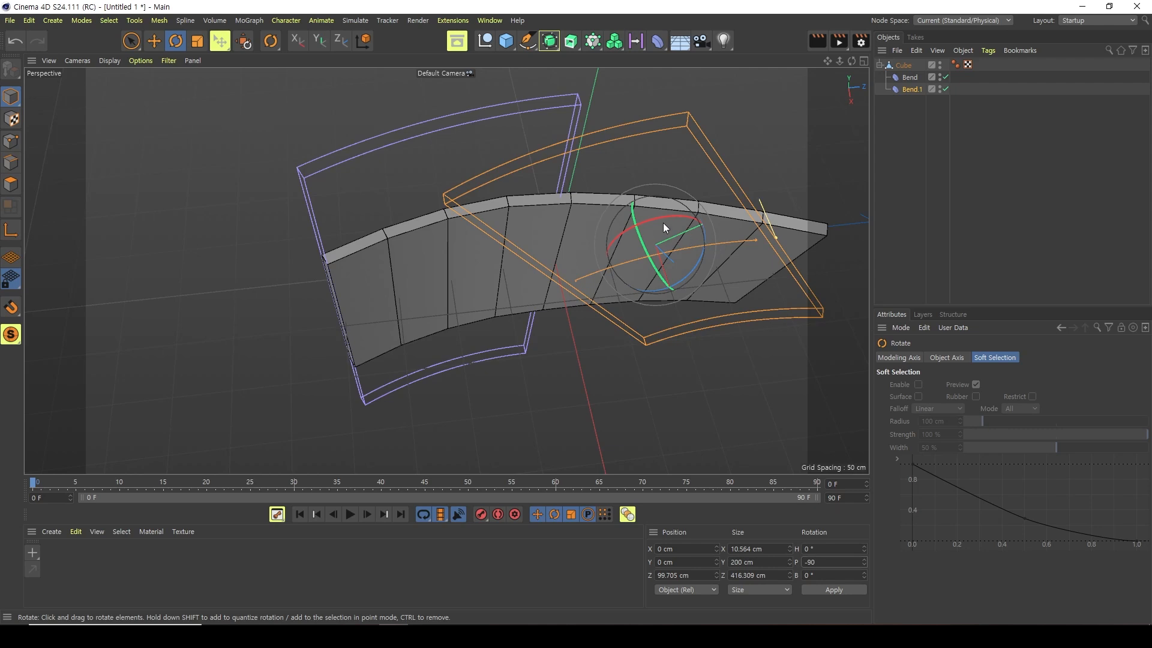
left_click_drag(650, 218, 691, 211)
scroll(714, 333, "down", 3)
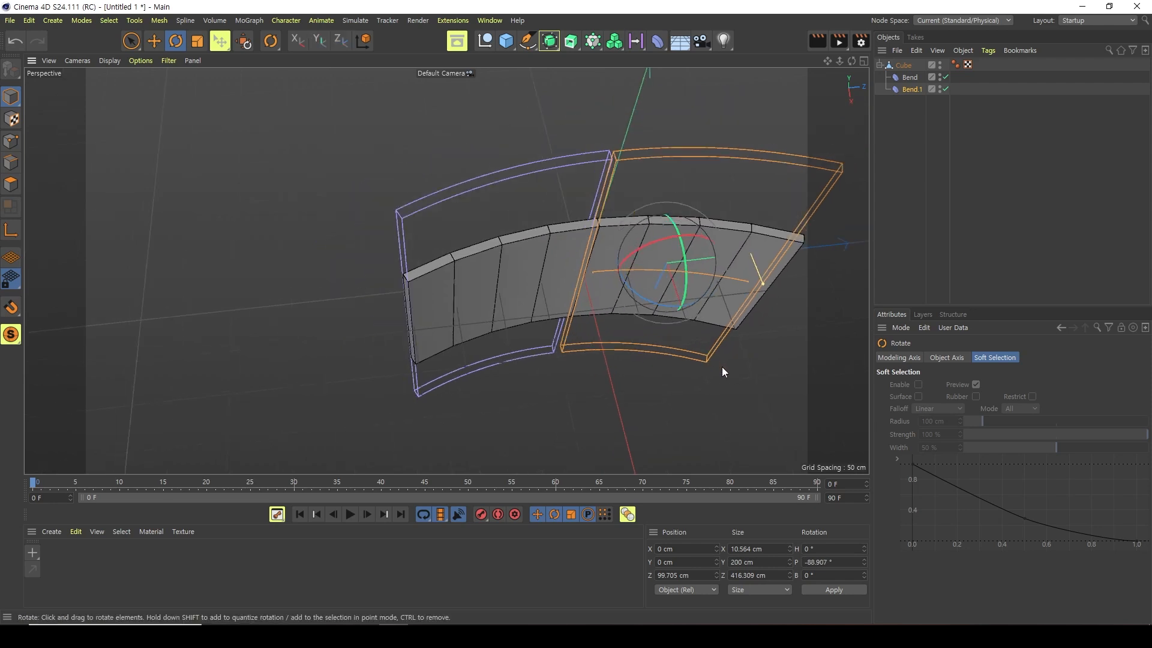
left_click_drag(665, 413, 640, 367, "alt")
left_click(947, 239)
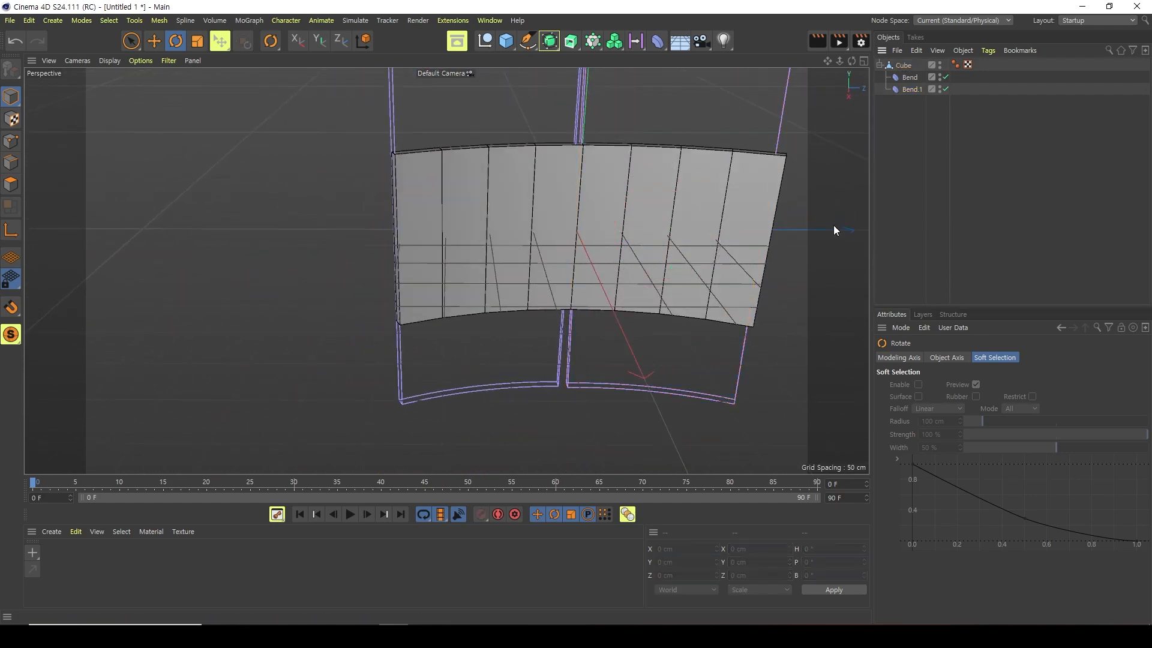
Inset all eight polygons on the panel's inner broad face as one group with an Extrude Inner offset of about 11.5 cm
left_click(905, 66)
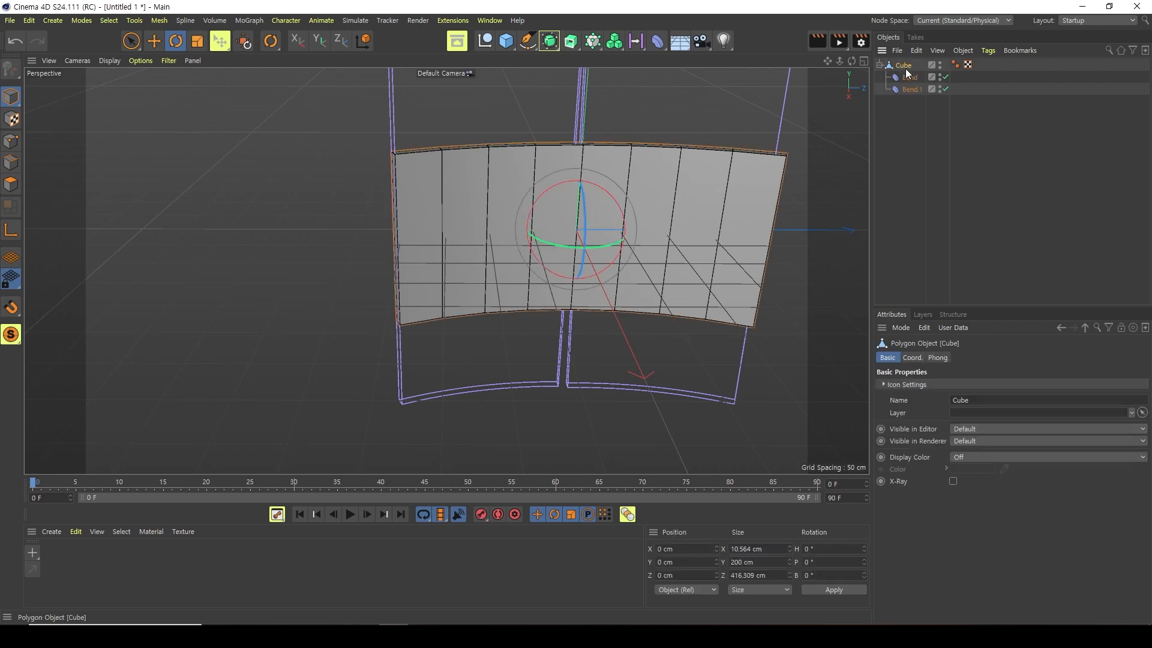
left_click(13, 186)
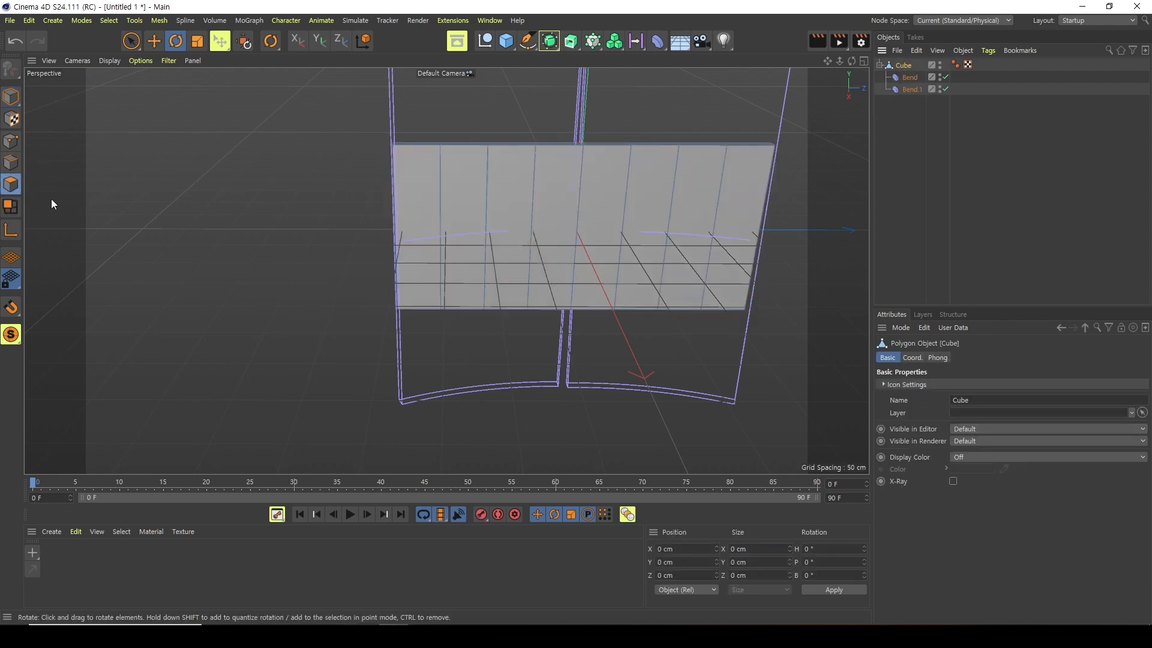
left_click(137, 51)
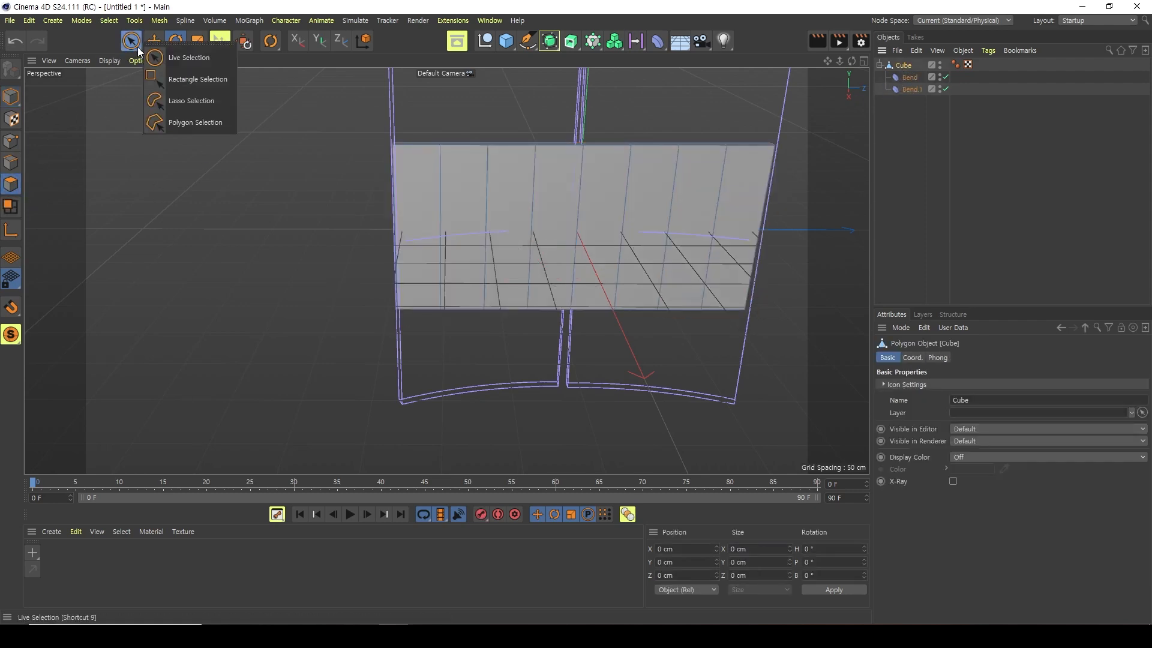
left_click(180, 58)
left_click_drag(387, 236, 728, 234)
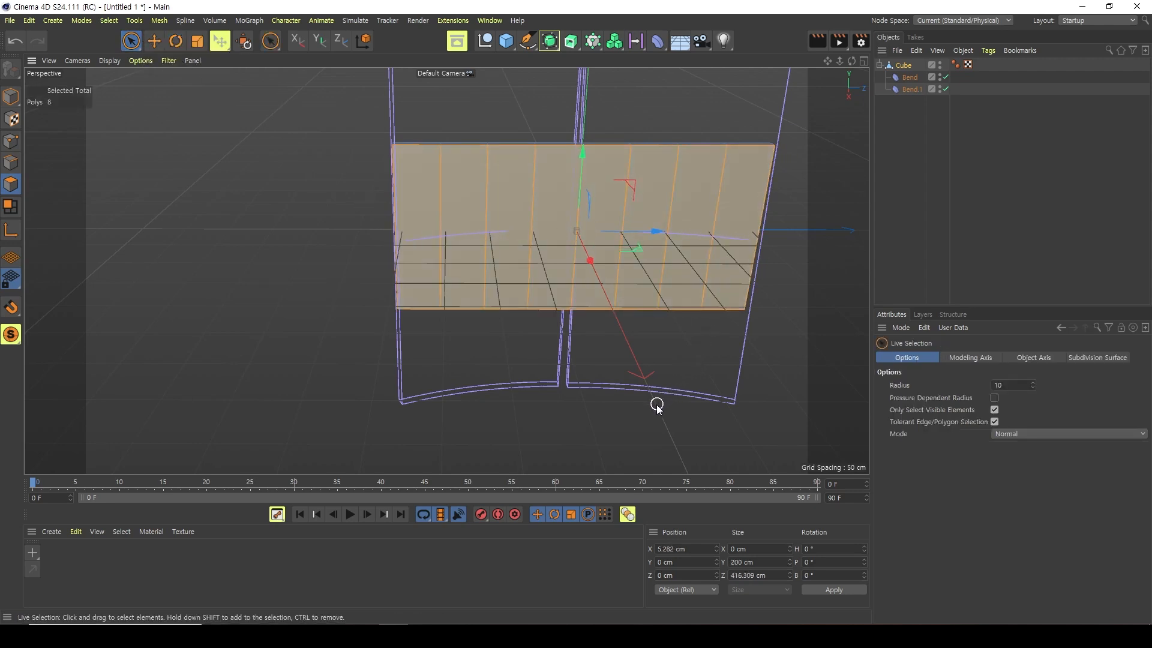
key("i")
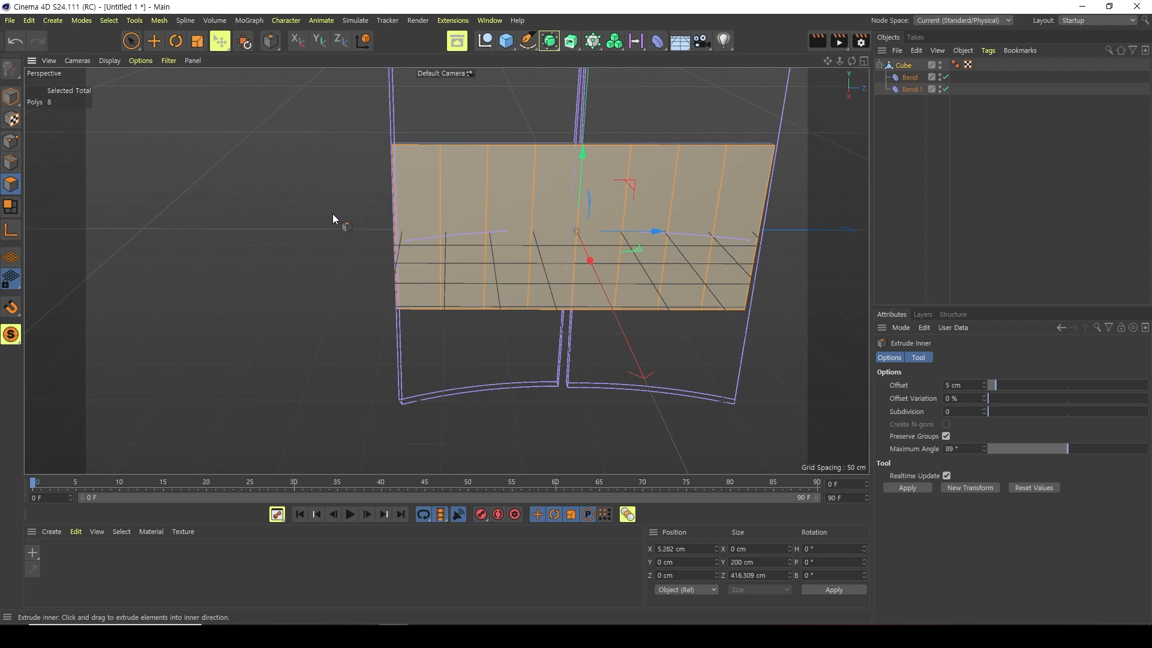
left_click_drag(333, 214, 414, 213)
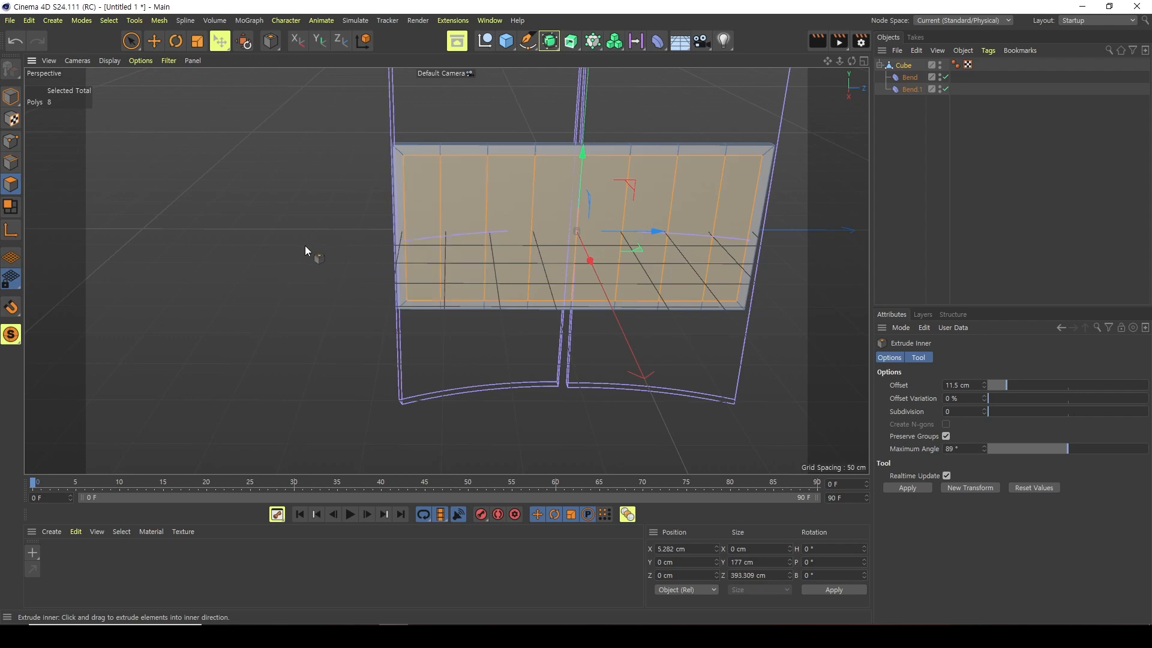
Extrude the inset polygons inward by about -7.9 cm to recess the face within a raised border
key("d")
left_click_drag(303, 261, 257, 260)
left_click_drag(347, 303, 269, 352, "alt")
left_click(731, 156)
left_click_drag(724, 181, 950, 85, "alt")
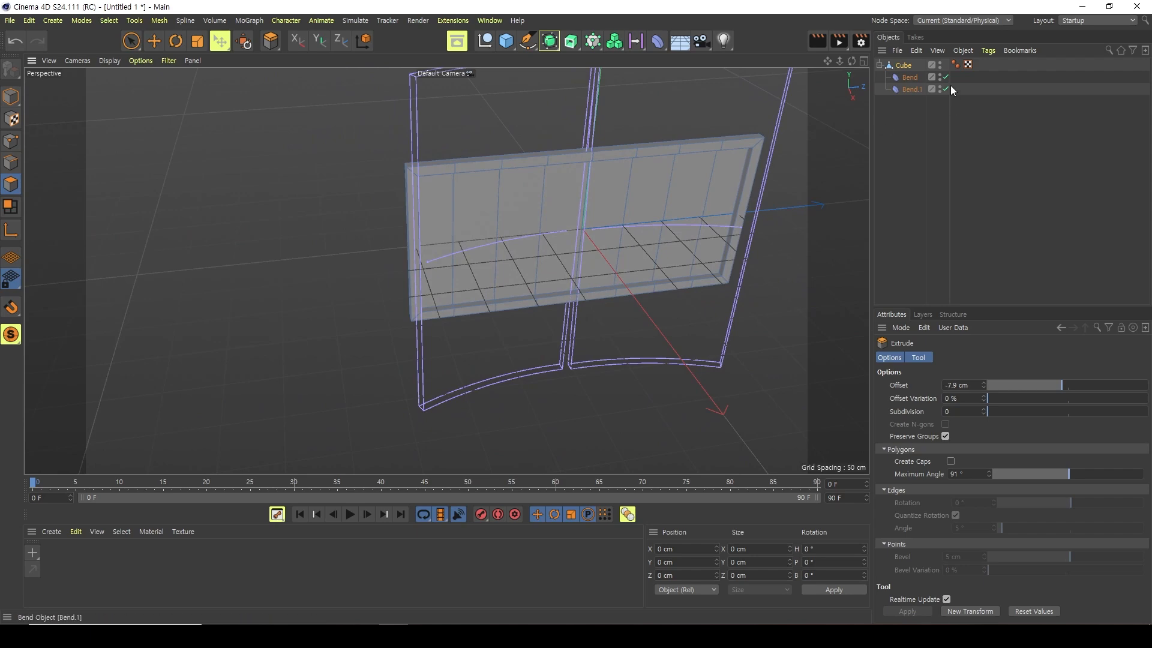
Examine the bent panel with its recessed face from the front, the ends and the back
left_click(913, 79)
left_click(914, 90)
left_click(908, 197)
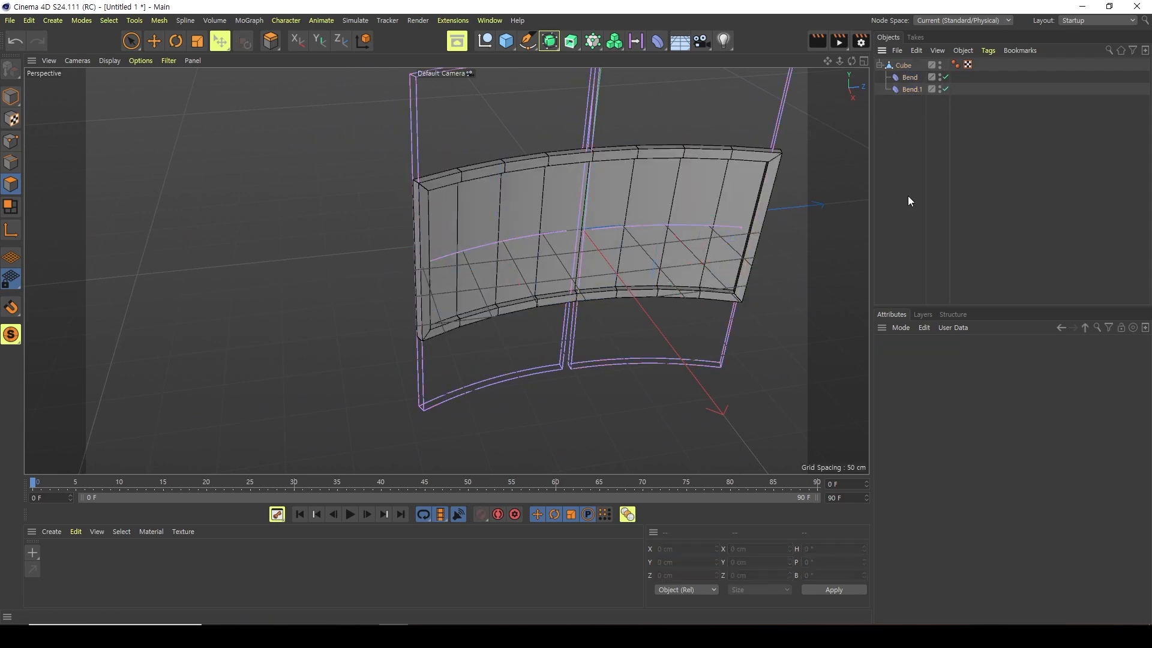
left_click_drag(615, 304, 388, 288, "alt")
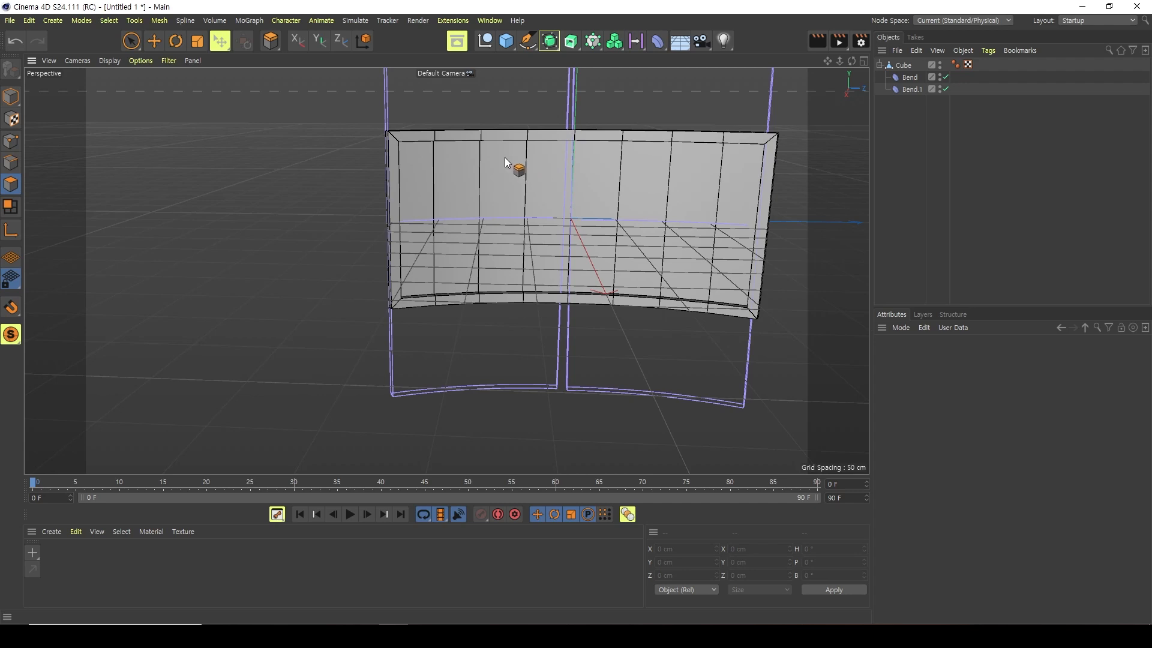
left_click_drag(365, 207, 438, 261, "alt")
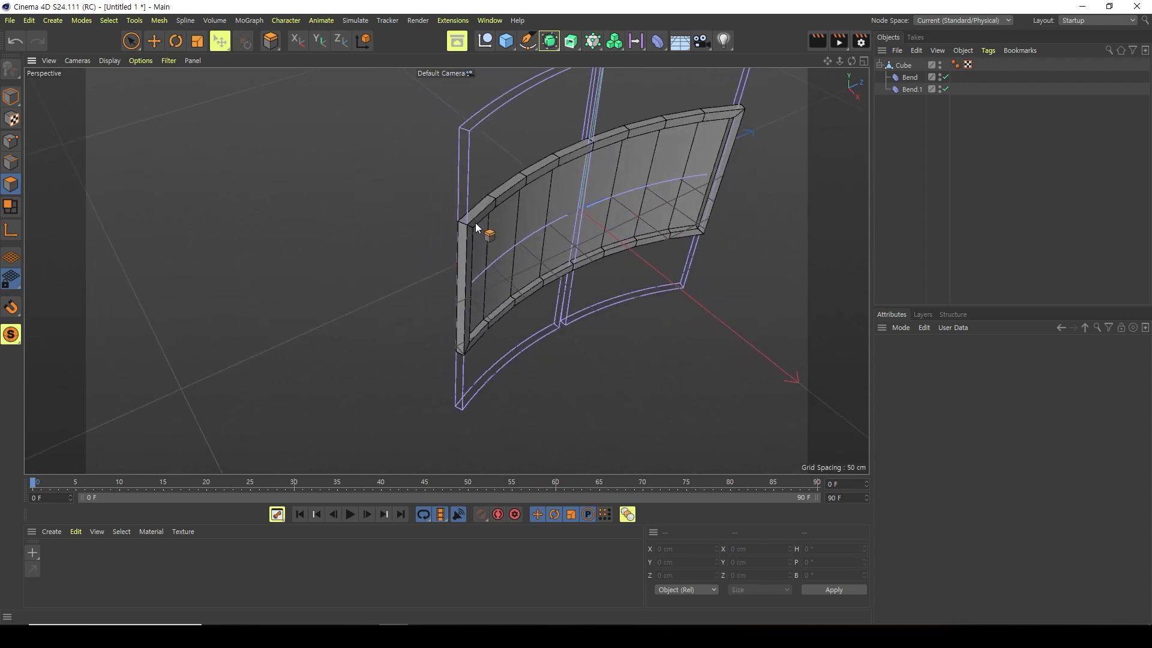
scroll(474, 228, "up", 8)
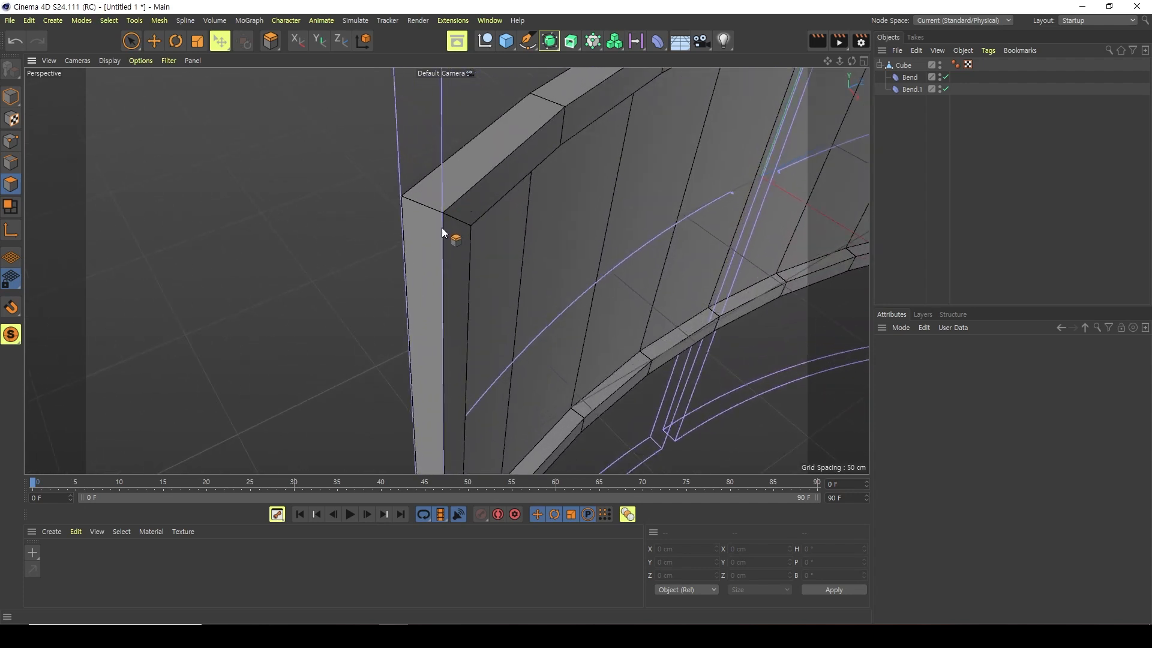
left_click_drag(388, 285, 685, 329, "alt")
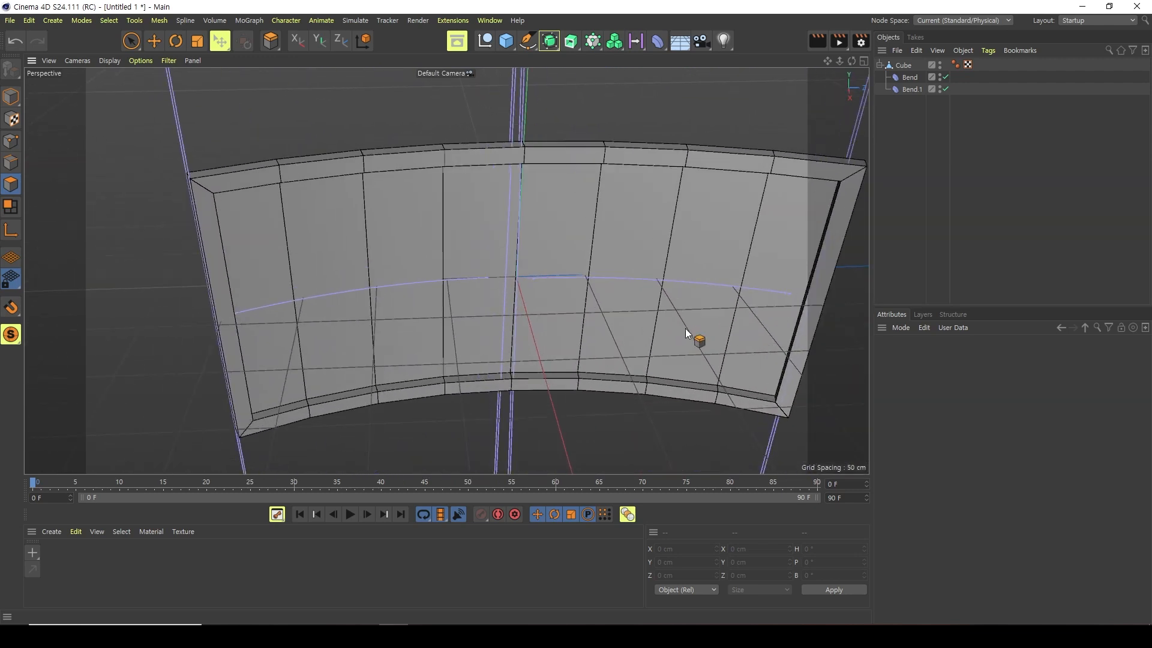
left_click_drag(501, 407, 533, 254, "alt")
left_click_drag(503, 424, 510, 434, "alt")
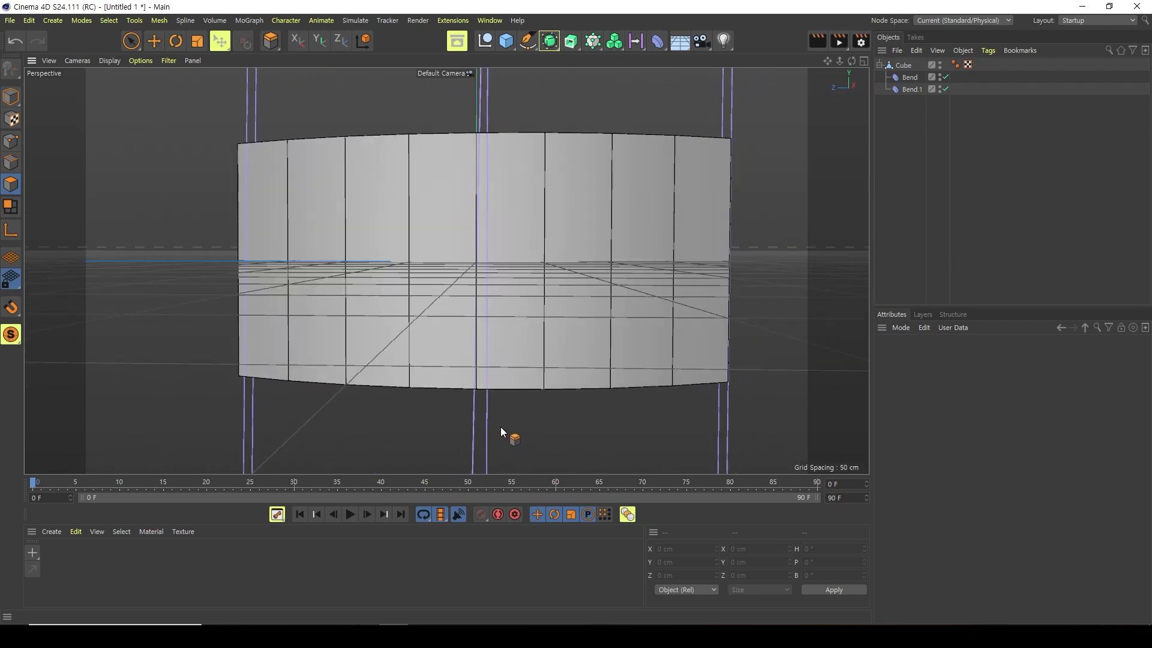
Add a cylinder at the scene origin and set its height segments to 1
left_click(507, 45)
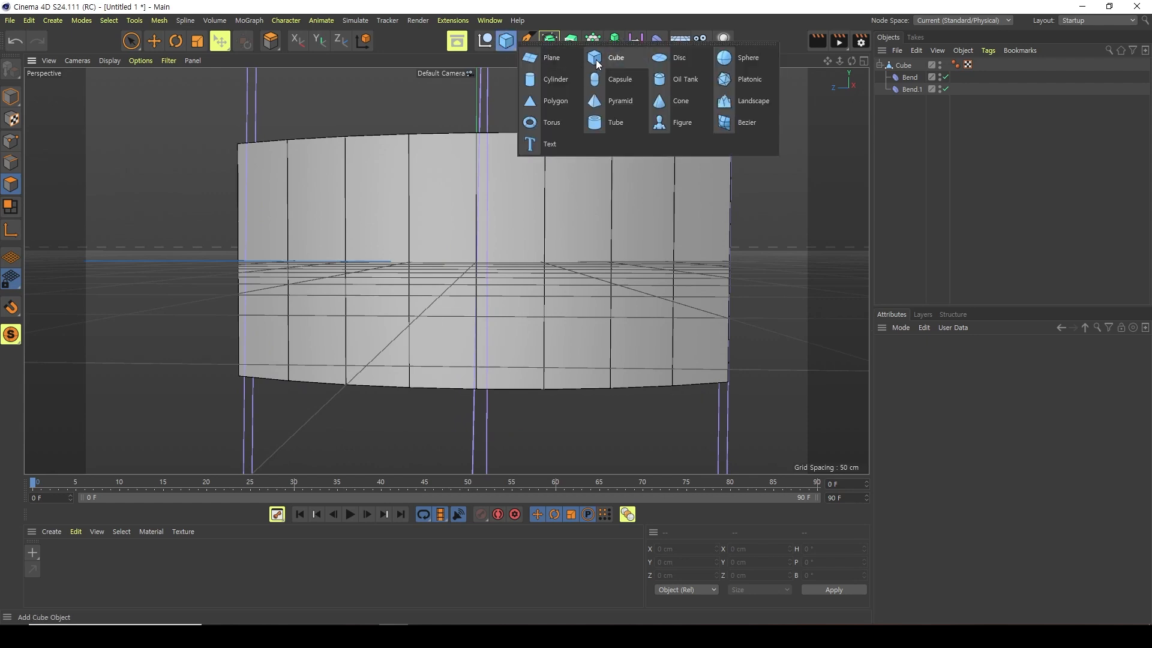
left_click(557, 82)
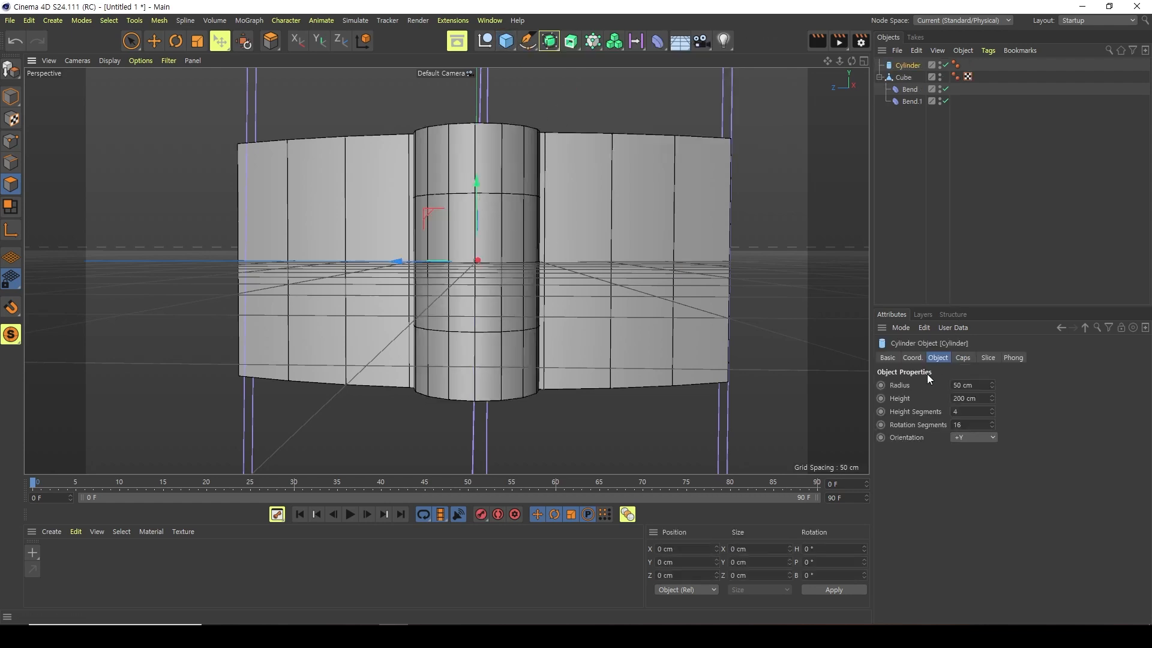
double_click(968, 413)
type("1")
key("Return")
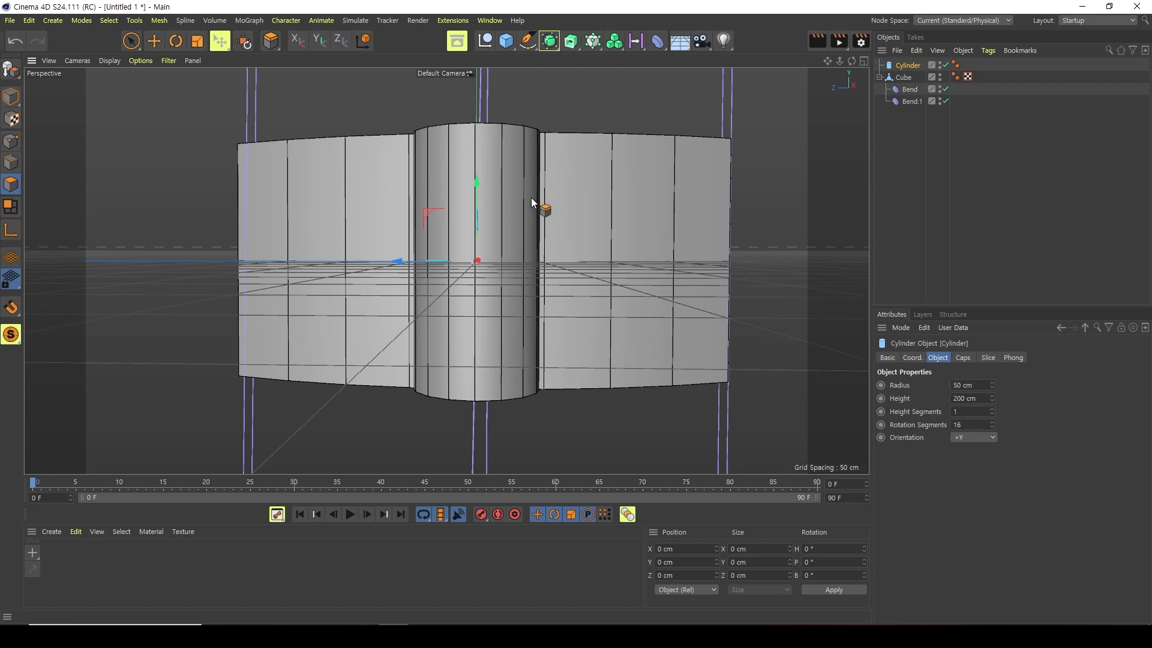
Shrink the cylinder to a radius of about 24.9 cm and a height of about 9.2 cm, oriented along +X
left_click_drag(537, 200, 528, 197, "alt")
left_click(10, 96)
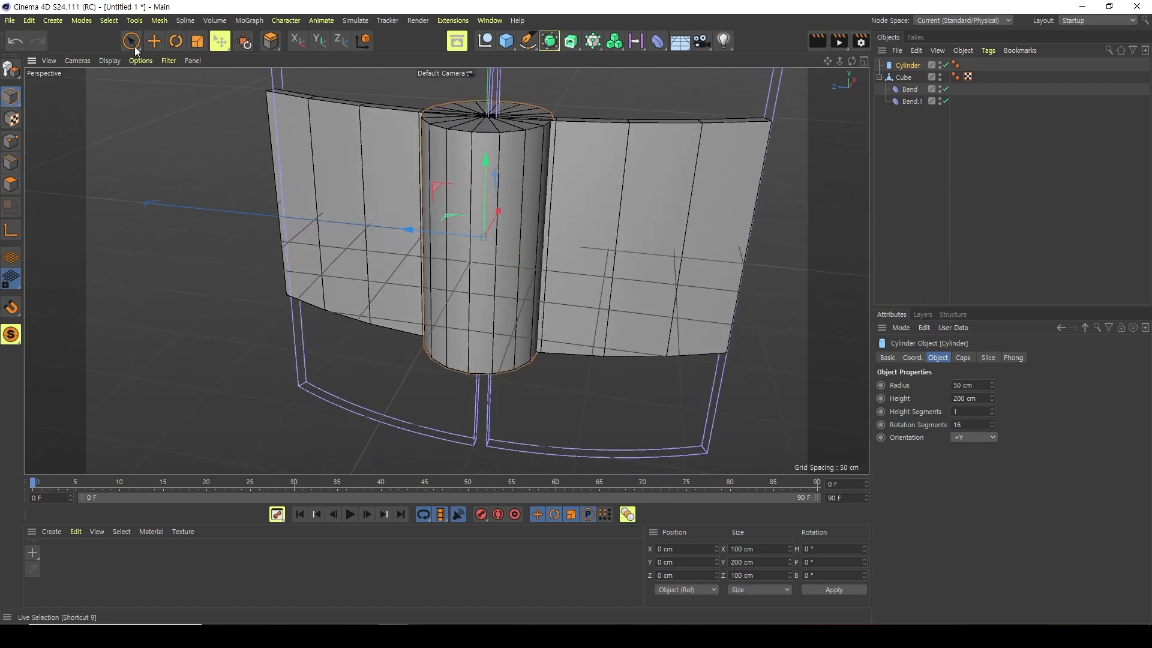
left_click(154, 47)
left_click_drag(490, 116, 488, 227)
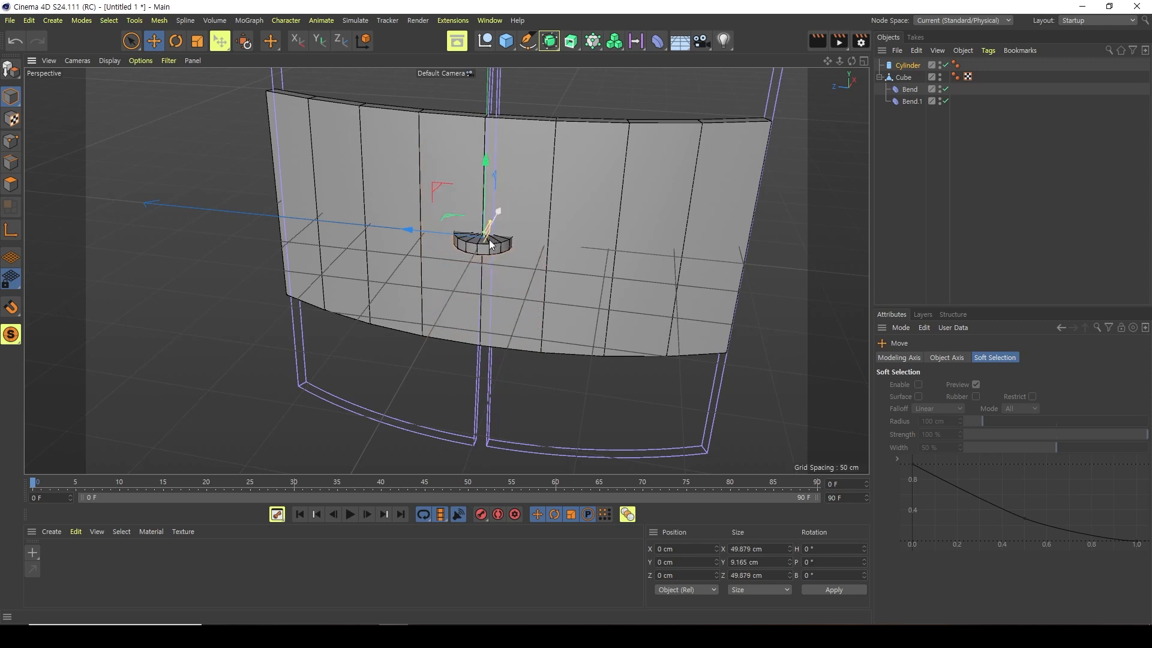
left_click(482, 248)
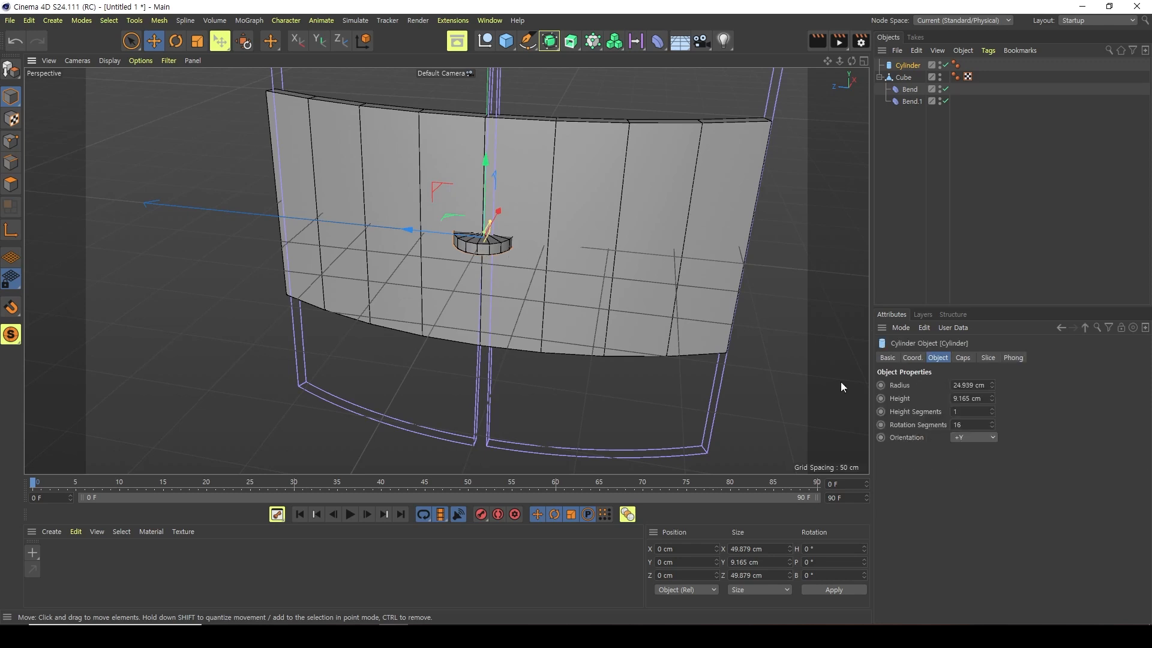
left_click(975, 438)
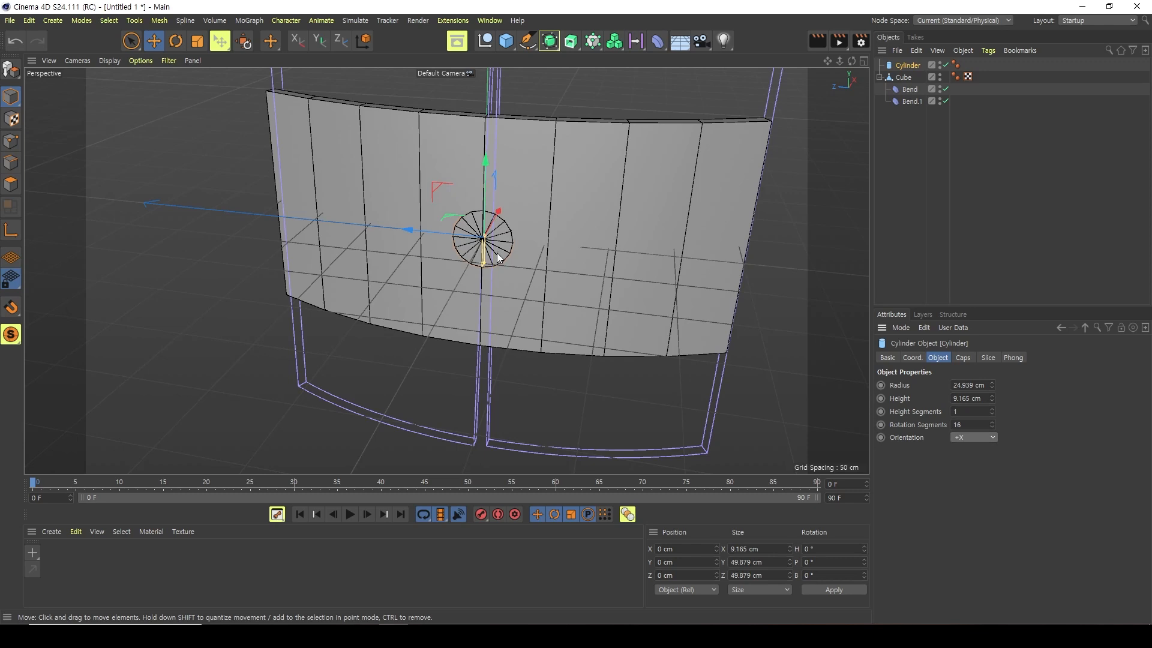
Adjust the cylinder to about 25.8 cm radius and 3 cm height, and move it to about X -6 cm, Y -33.3 cm
left_click_drag(498, 214, 504, 270)
left_click_drag(481, 337, 533, 321, "alt")
left_click_drag(536, 211, 553, 214)
left_click_drag(495, 334, 559, 259, "alt")
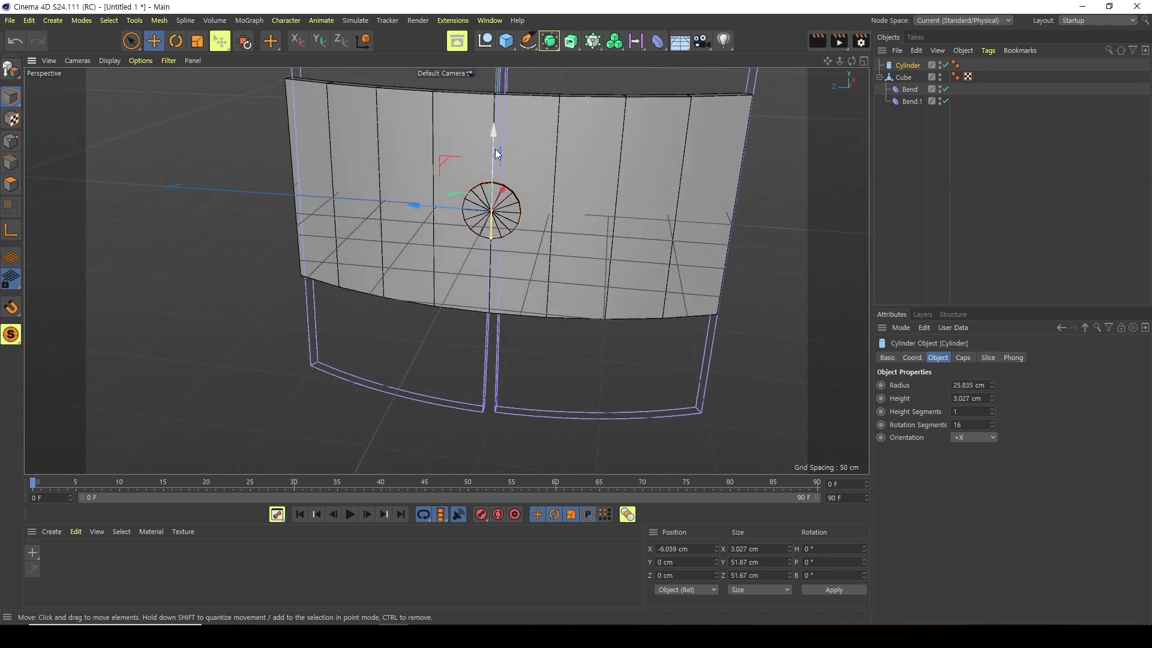
left_click_drag(497, 128, 497, 168)
mouse_move(445, 342)
left_mouse_down("alt")
mouse_move(300, 362)
mouse_move(459, 349)
left_mouse_up("alt")
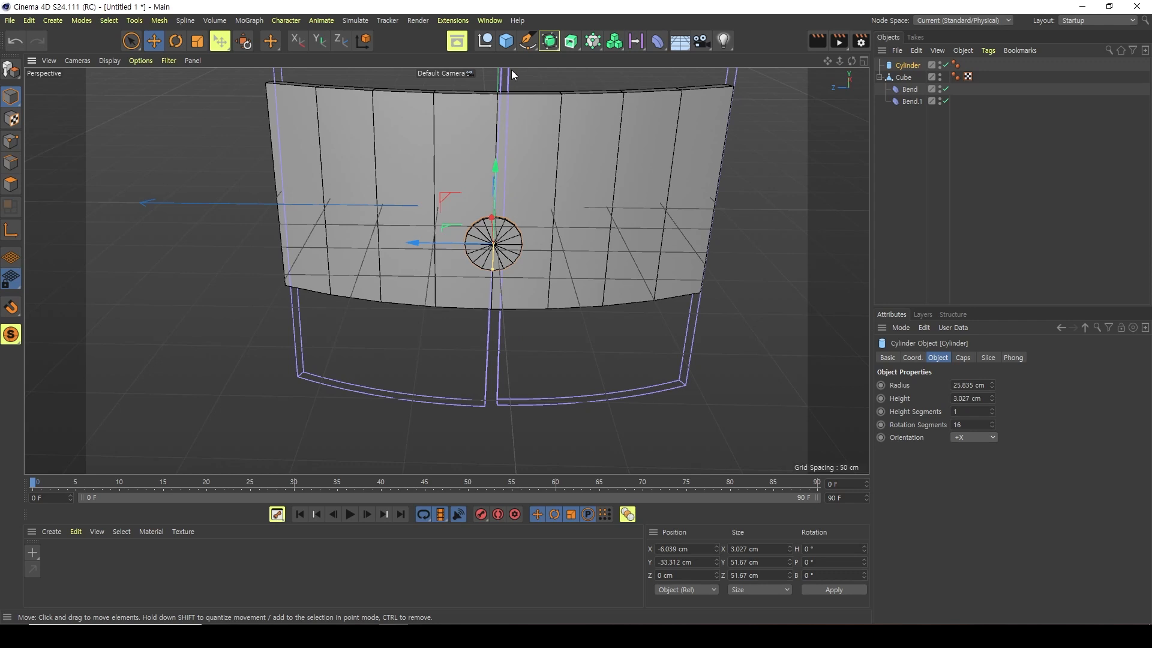
Add a sphere scaled to about 18.8 cm across and lower it to about Y -34.9 cm at the disc's centre
left_click(504, 45)
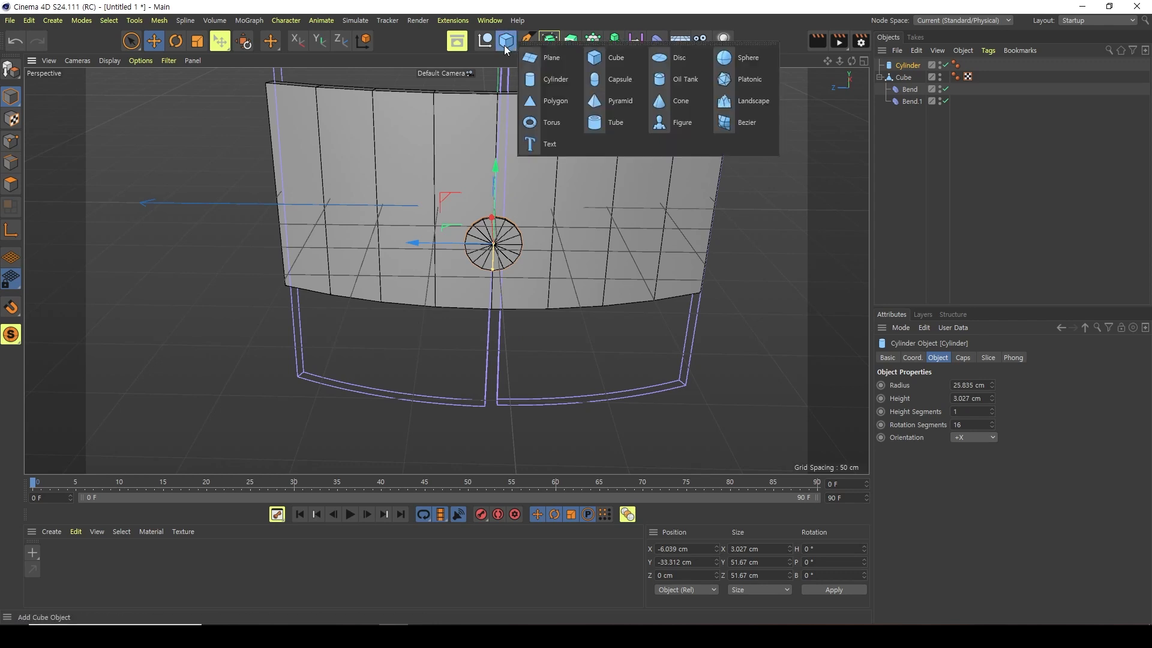
left_click(755, 63)
key("t")
left_click_drag(804, 224, 385, 292)
key("e")
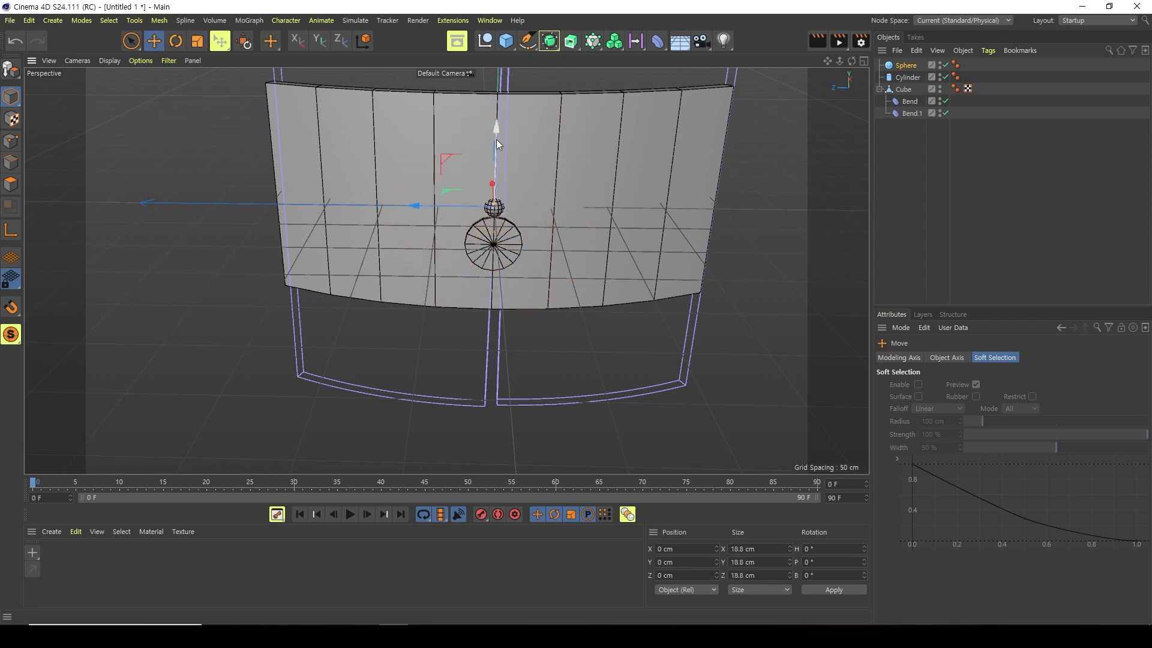
left_click_drag(495, 124, 505, 161)
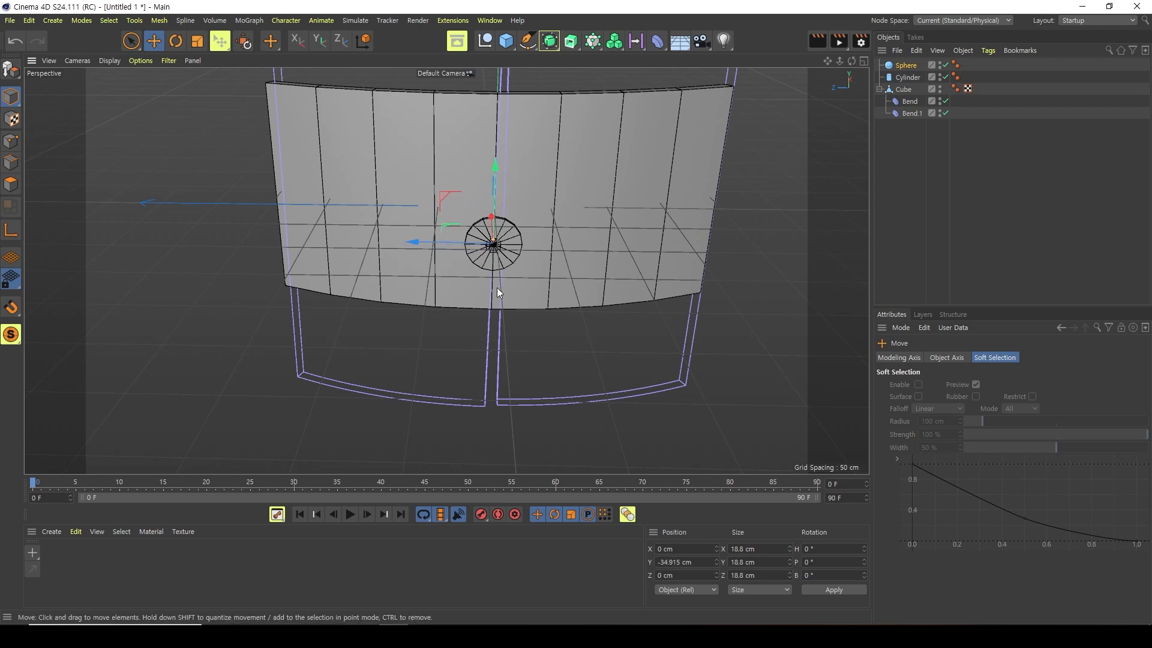
left_click_drag(422, 352, 645, 258, "alt")
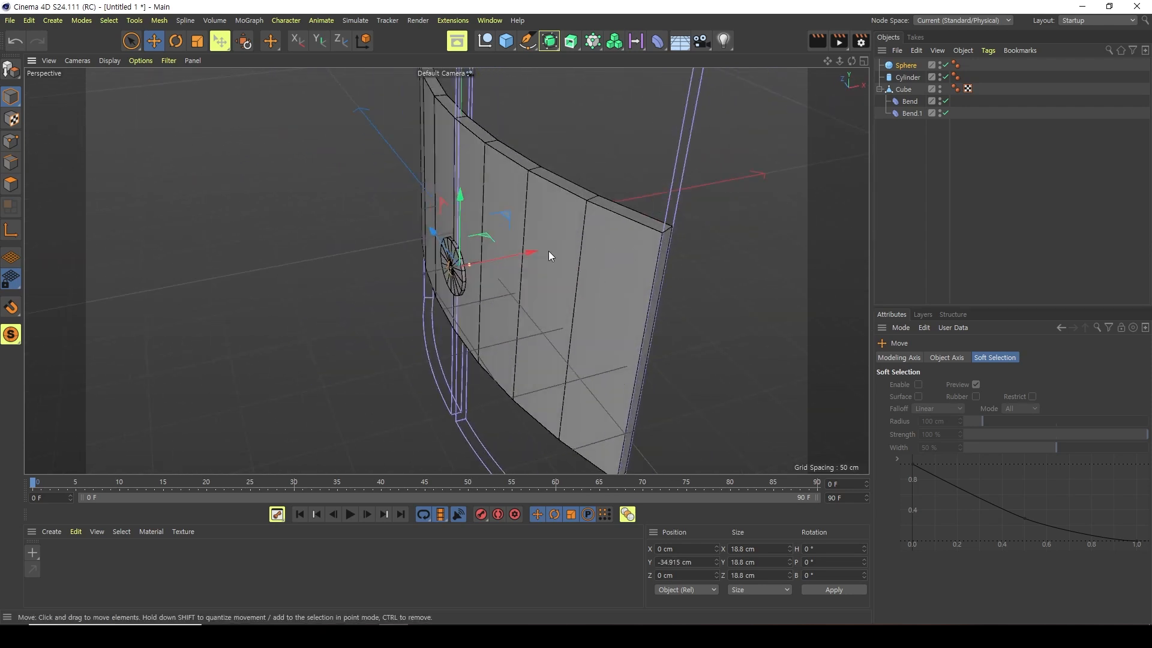
Move the sphere outward from the disc along the X axis to about X -11.1 cm
left_click_drag(533, 253, 524, 254)
left_click_drag(429, 366, 478, 228, "alt")
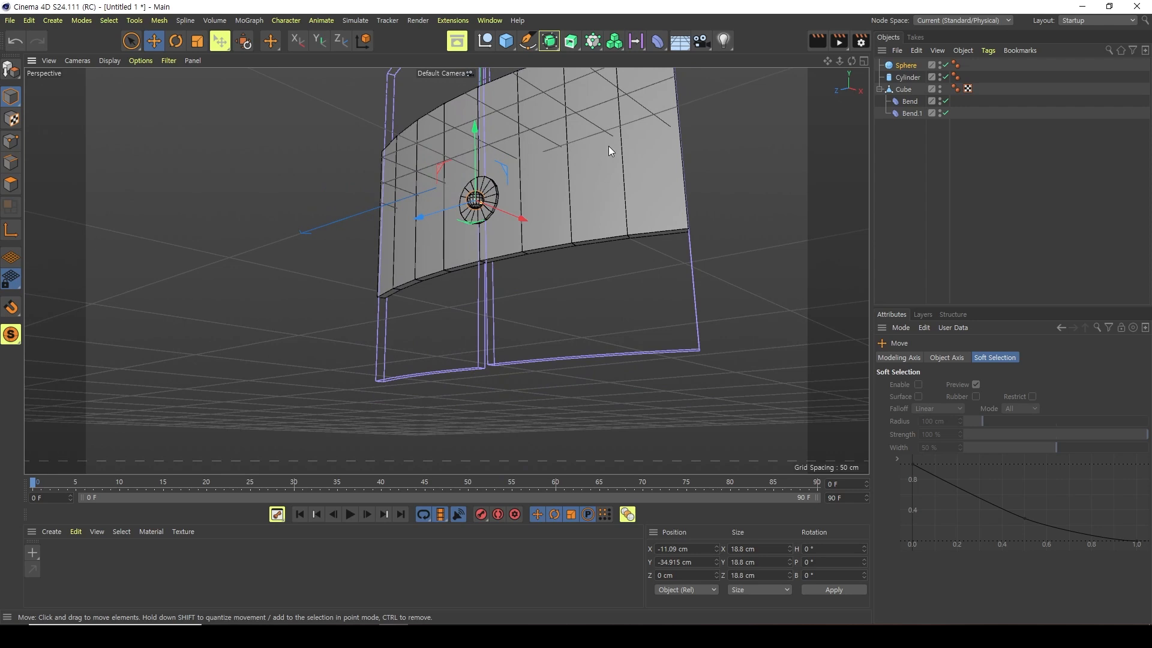
Add another cylinder at the scene origin and set its height segments to 1
left_click_drag(506, 46, 549, 82)
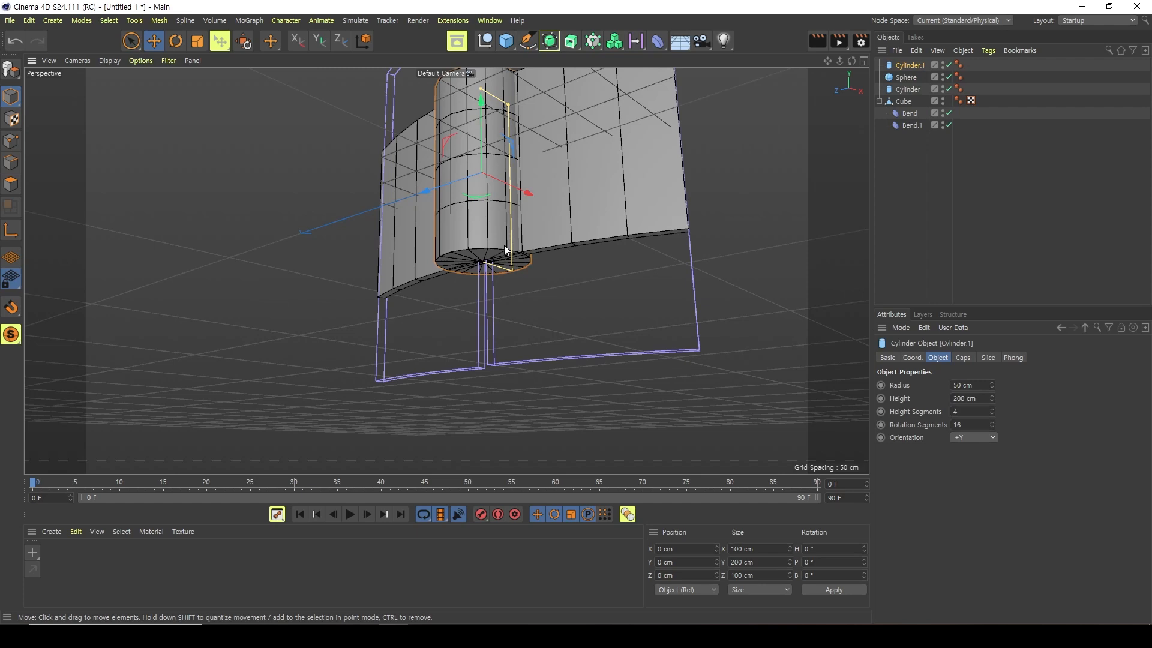
left_click_drag(429, 335, 444, 414, "alt")
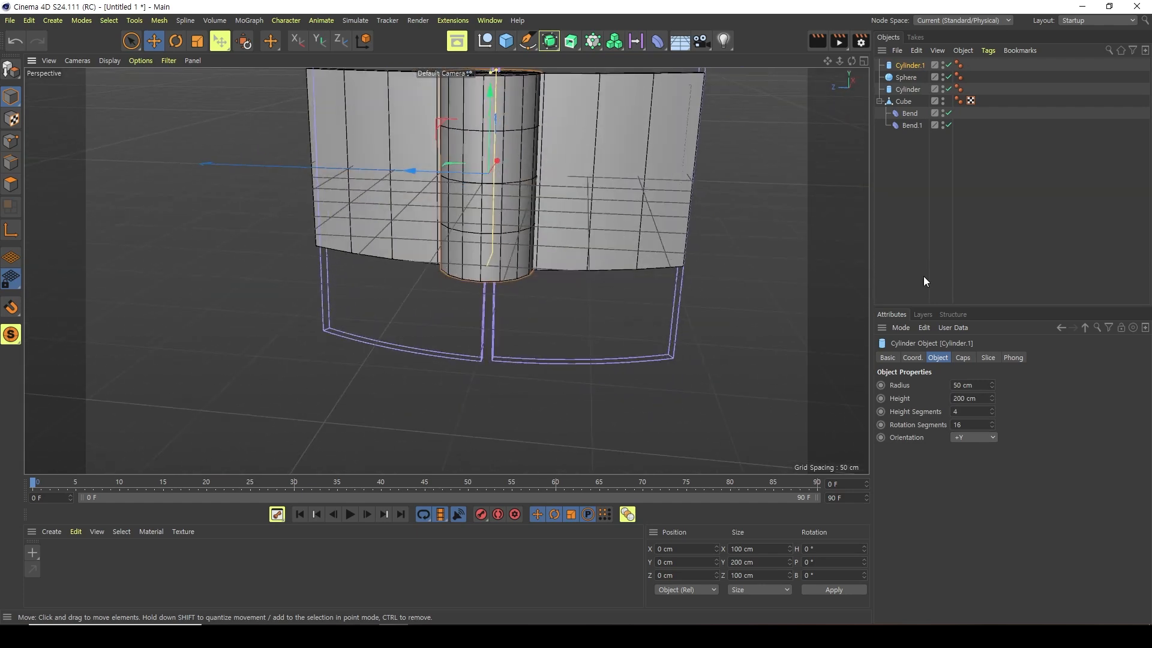
left_click(972, 414)
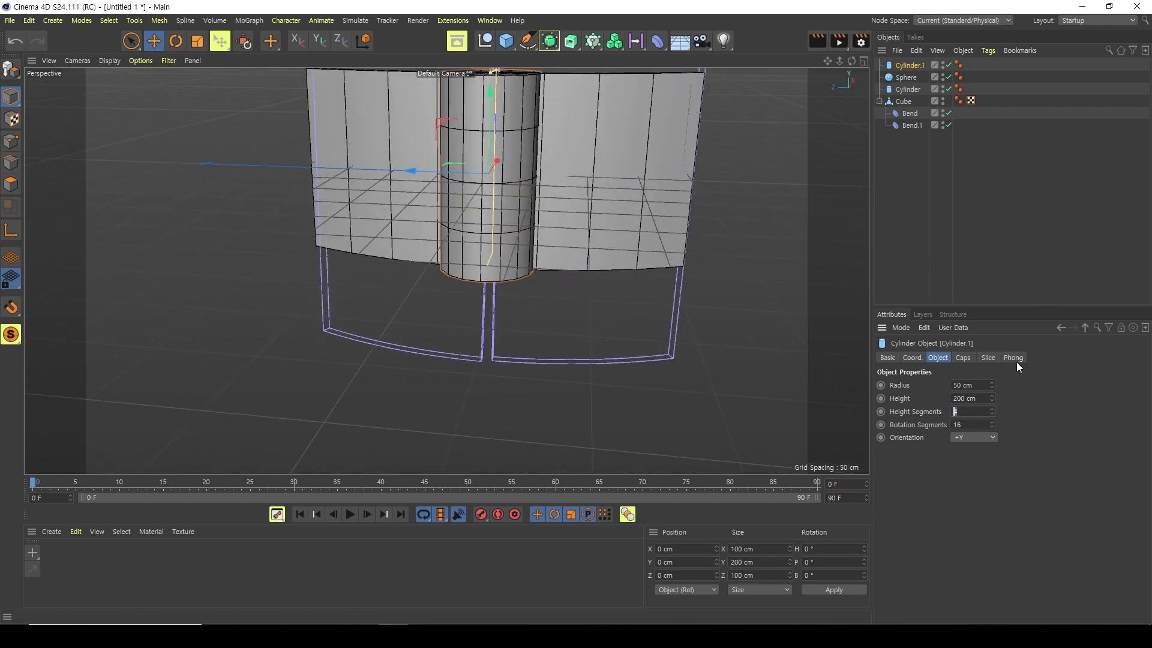
key("Return")
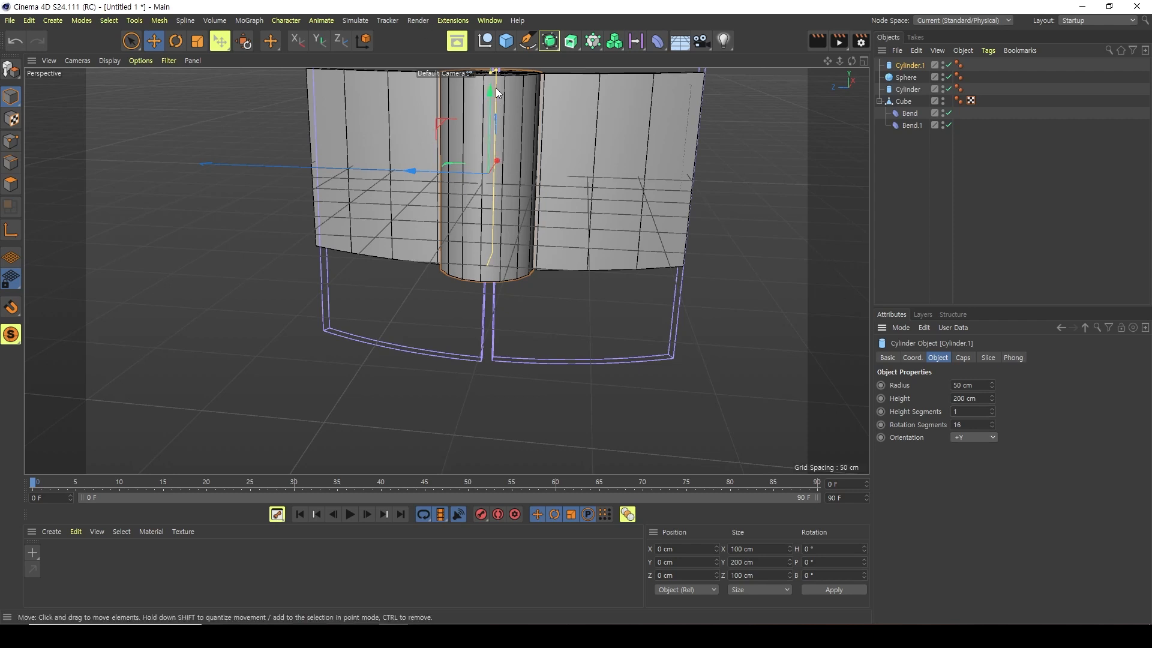
Narrow the cylinder to about 7 cm radius and move it behind the panel at about X -9.6 cm, Y -144.2 cm
left_click_drag(466, 299, 488, 206, "alt")
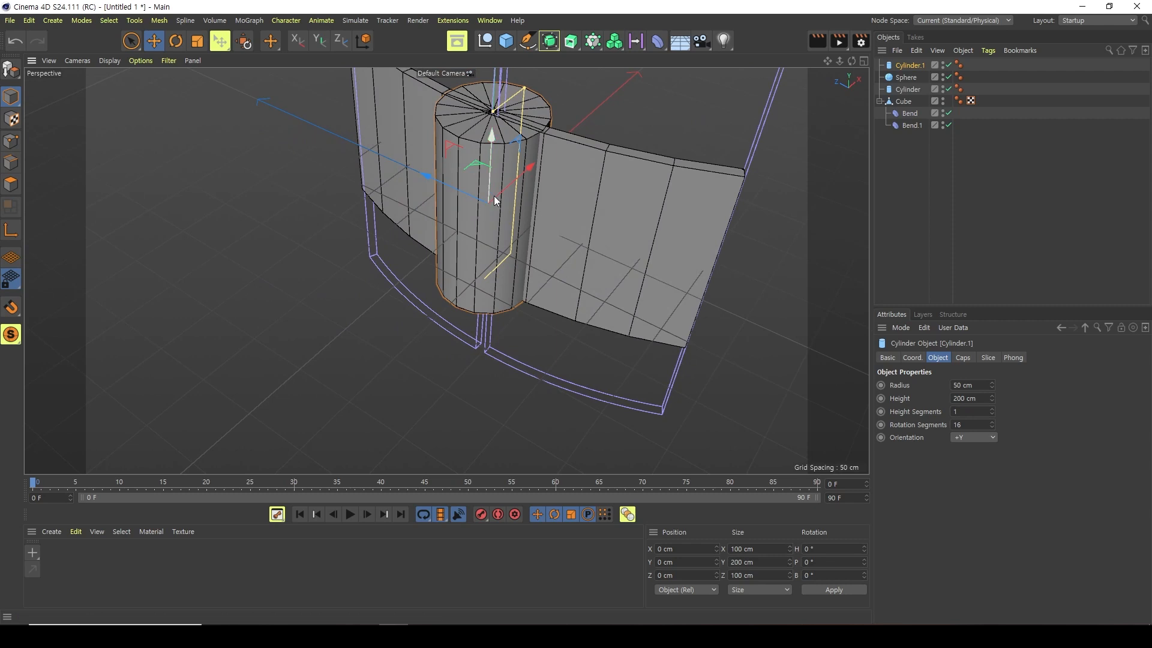
left_click_drag(522, 89, 504, 113)
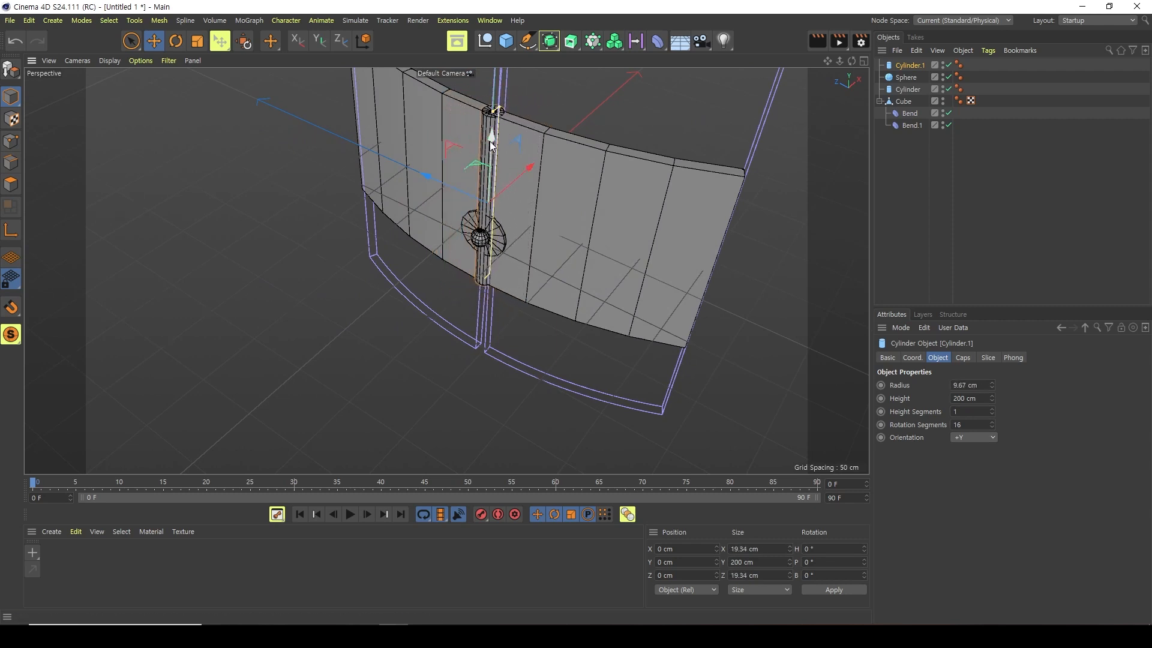
left_click_drag(495, 129, 514, 268)
left_click_drag(380, 371, 457, 285, "alt")
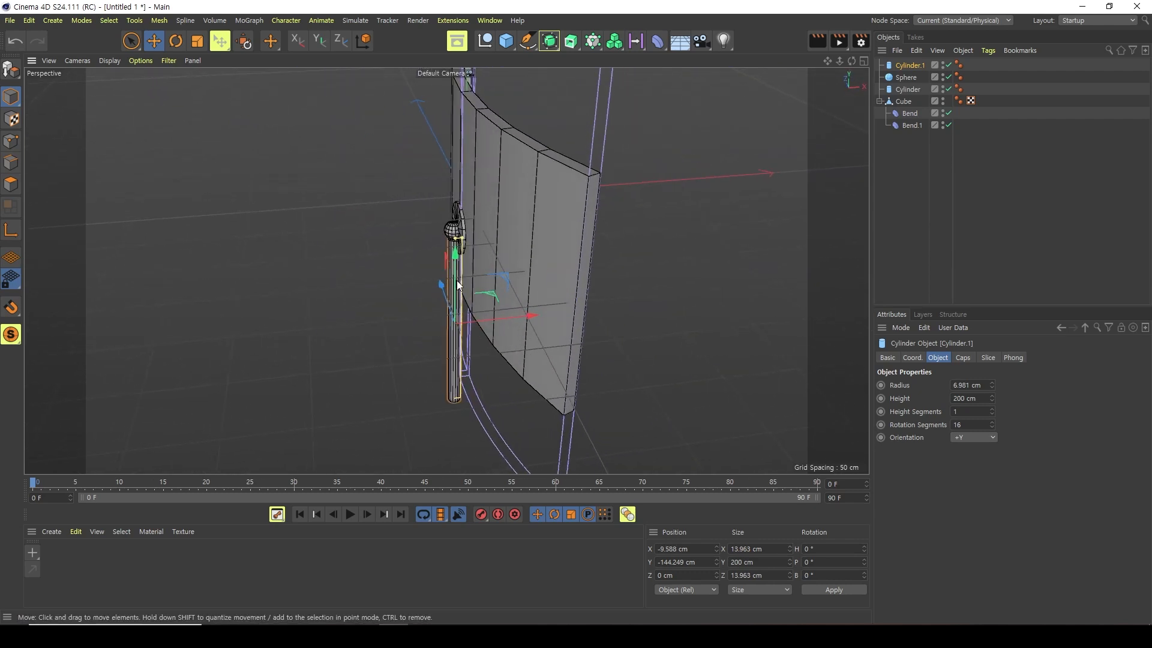
Thin the pole to about 4.9 cm radius, shift it to about X -13.1 cm, and adjust its top end to meet the sphere
left_click_drag(461, 238, 456, 255)
left_click_drag(534, 310, 530, 311)
left_click_drag(408, 372, 565, 303, "alt")
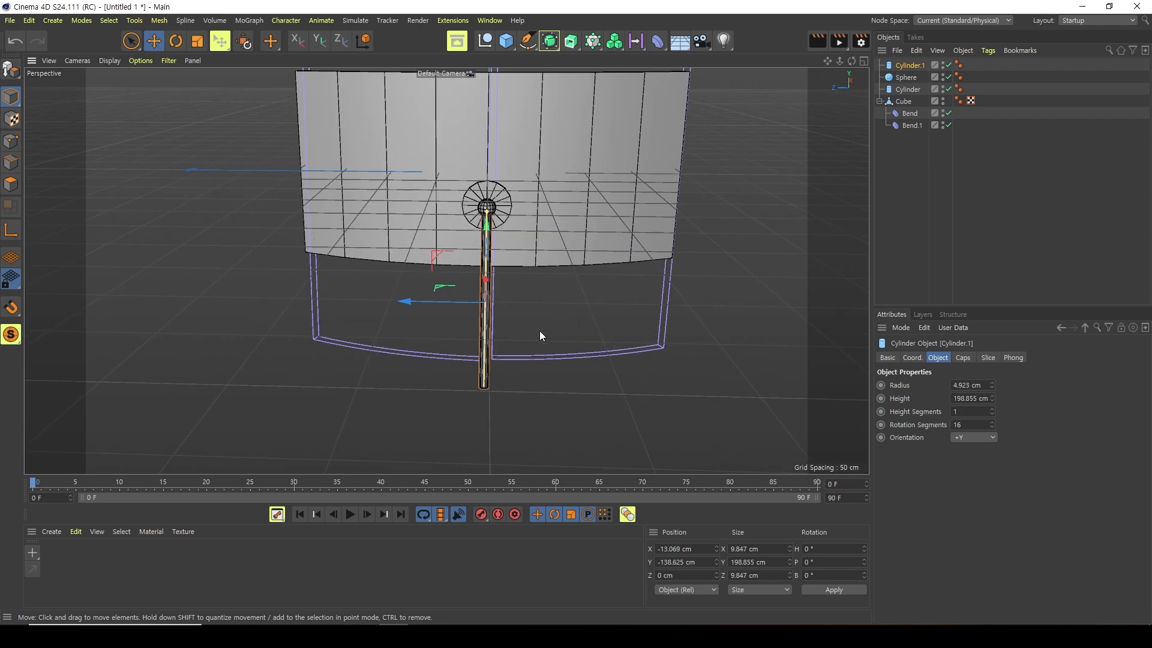
mouse_move(488, 211)
left_mouse_down()
mouse_move(488, 251)
mouse_move(490, 192)
left_mouse_up()
left_click_drag(438, 318, 361, 323, "alt")
left_click(518, 327)
Add a third cylinder at the scene origin and set its height segments to 1
scroll(554, 287, "up", 10)
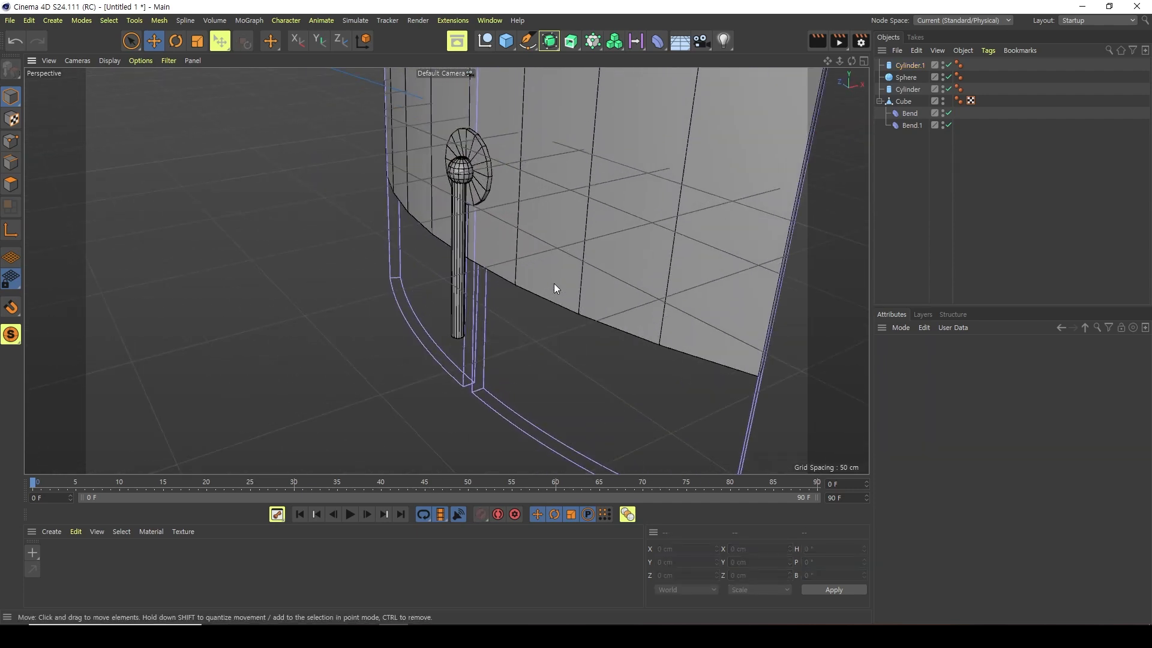
left_click_drag(470, 330, 303, 300, "alt")
left_click_drag(402, 360, 453, 351, "alt")
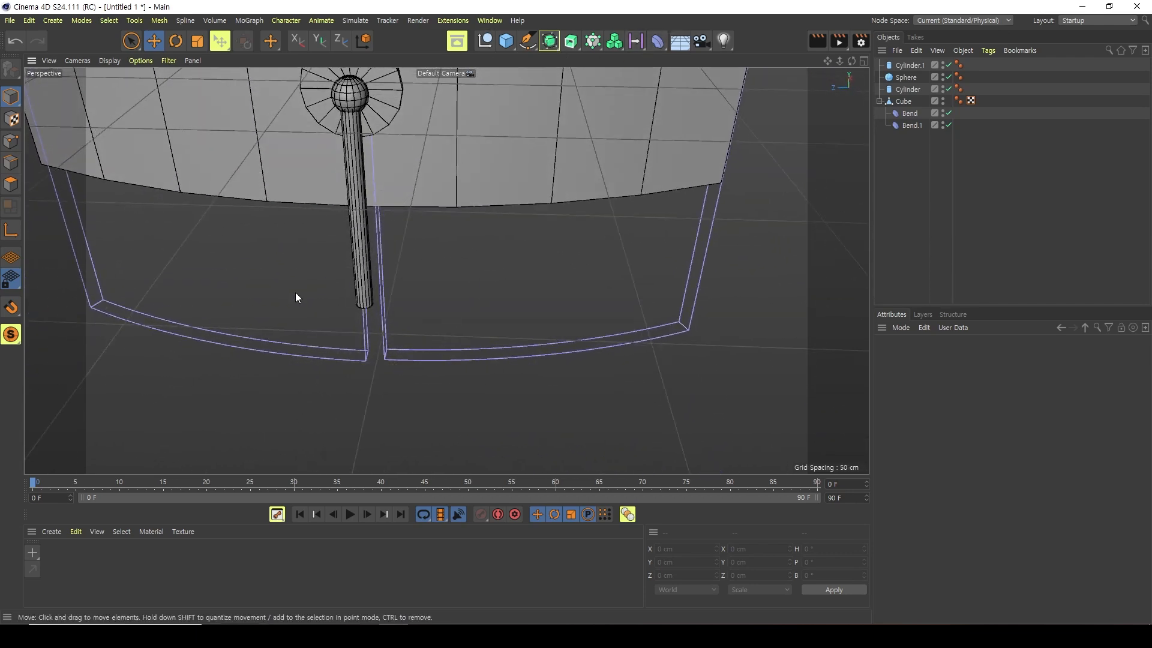
left_click(507, 42)
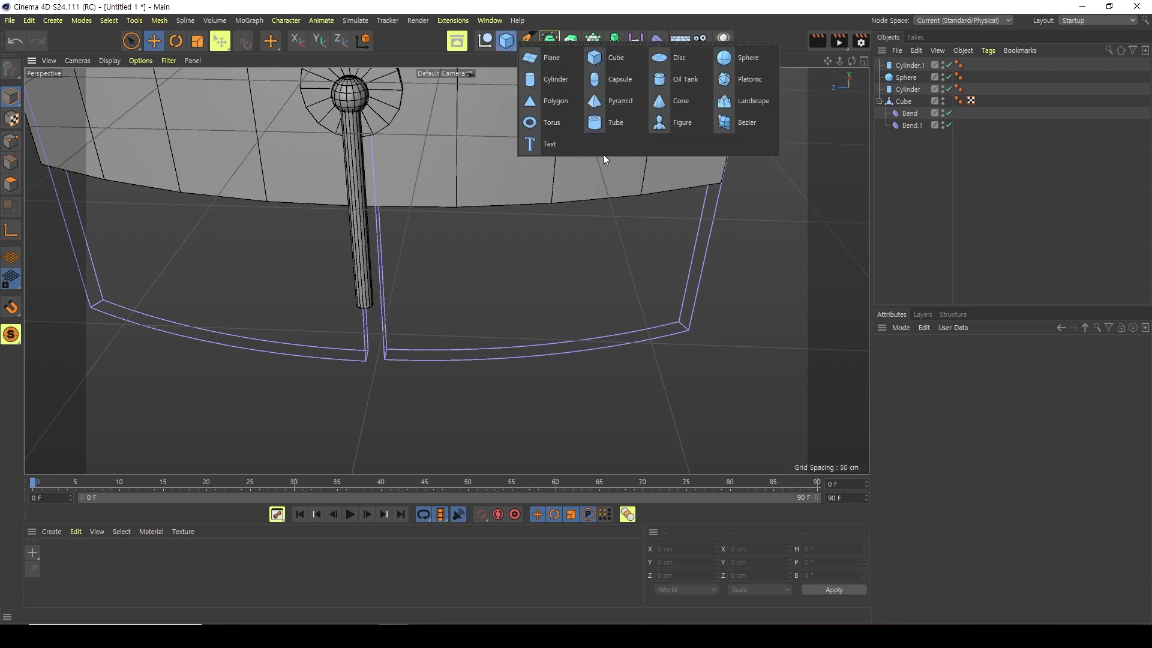
left_click(543, 81)
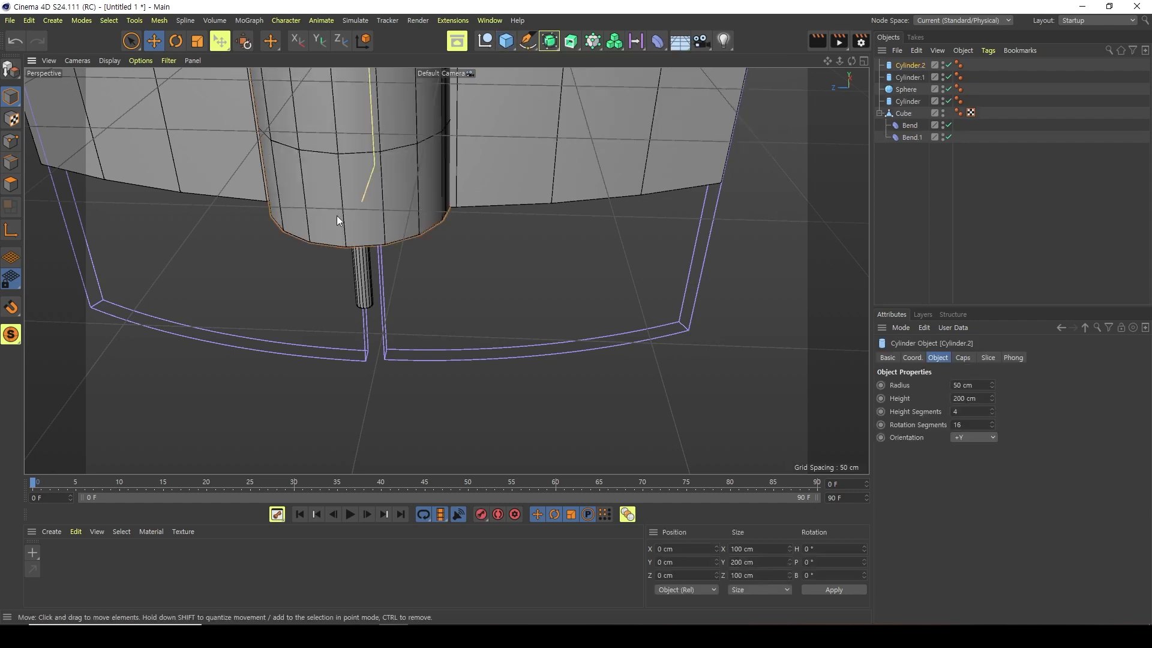
scroll(354, 180, "down", 5)
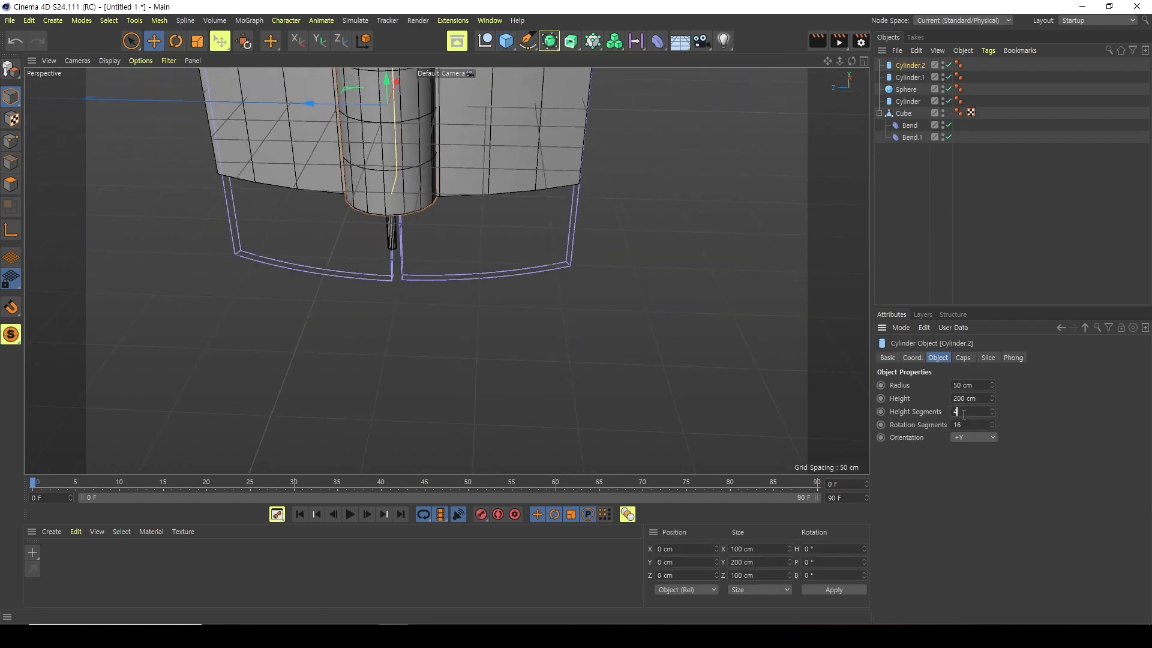
type("1")
key("Return")
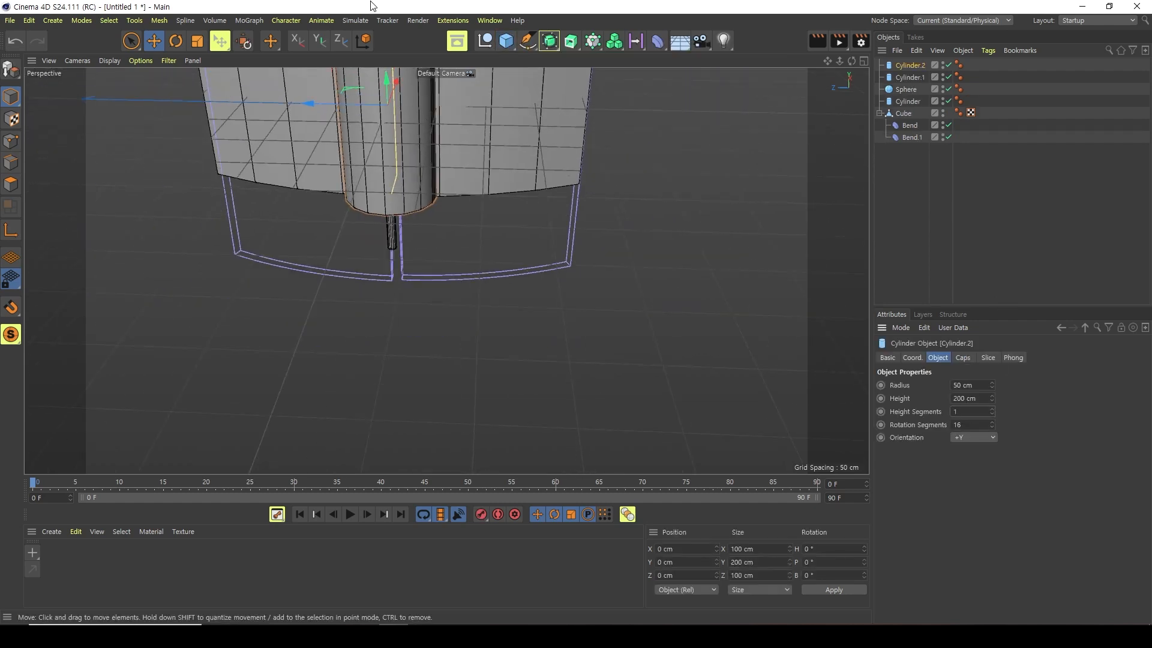
Flatten the 50 cm radius cylinder to about 6.8 cm height and place it as the pole's base at about X -12.1 cm, Y -160.8 cm
scroll(502, 239, "down", 2)
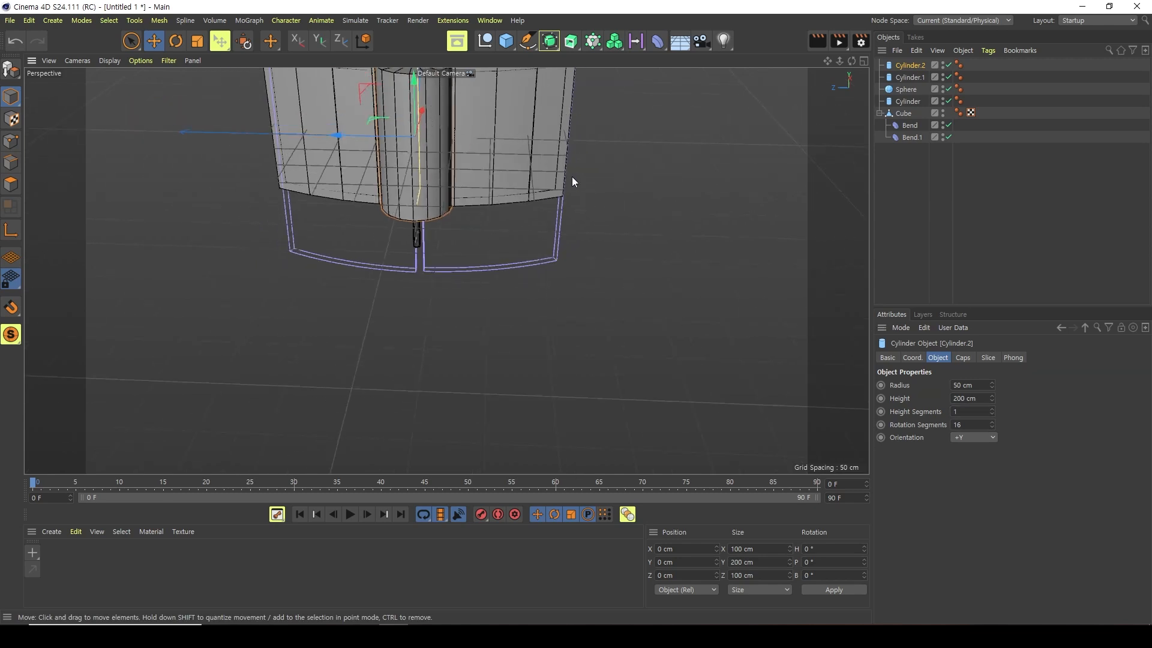
scroll(573, 180, "down", 3)
left_click_drag(436, 155, 433, 264)
left_click_drag(437, 193, 451, 297)
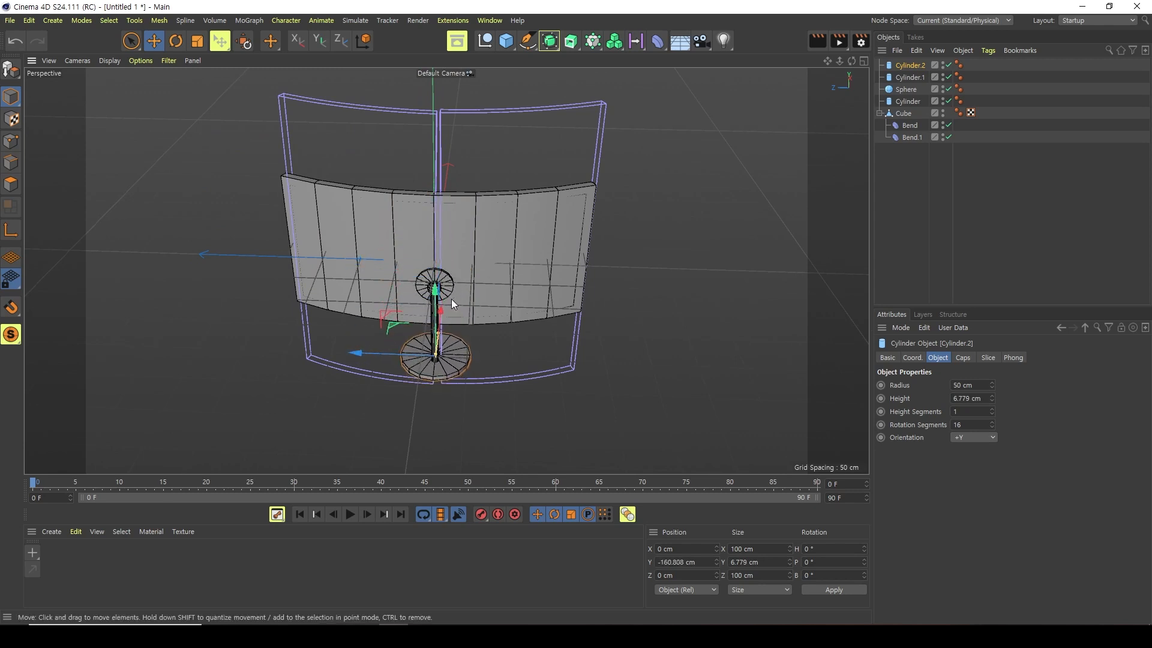
left_click_drag(486, 420, 324, 414, "alt")
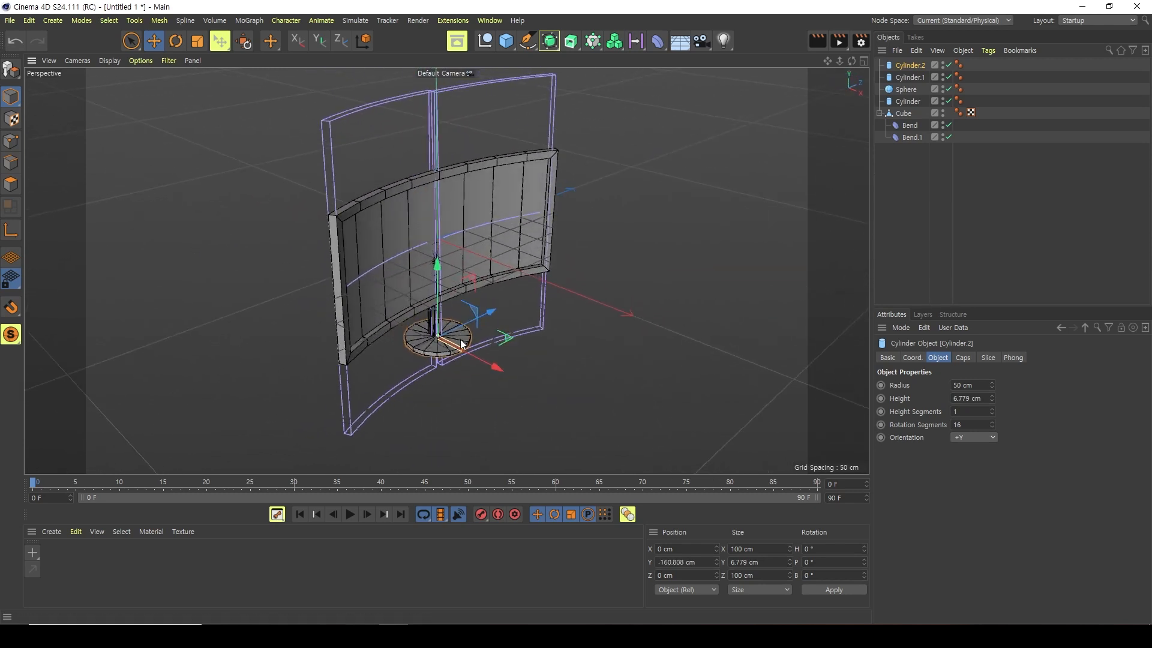
left_click_drag(490, 358, 486, 364)
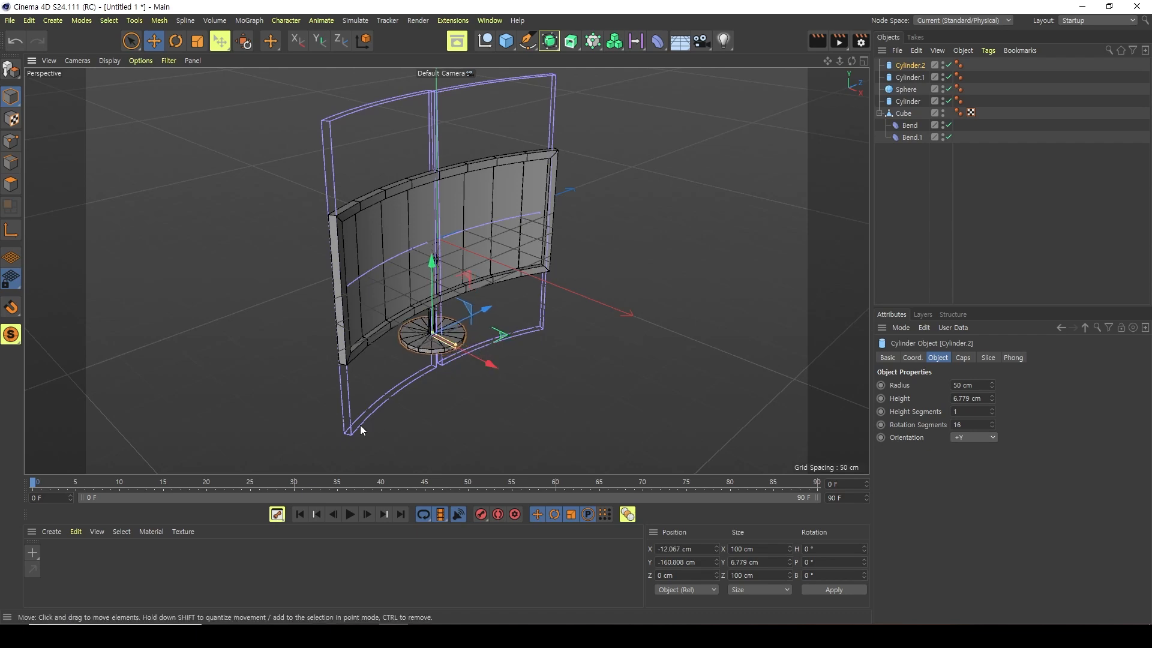
Add a cube beneath the stand, widen it to about 711 cm along Z, and lower it to about Y -262.2 cm
left_click_drag(348, 427, 687, 285, "alt")
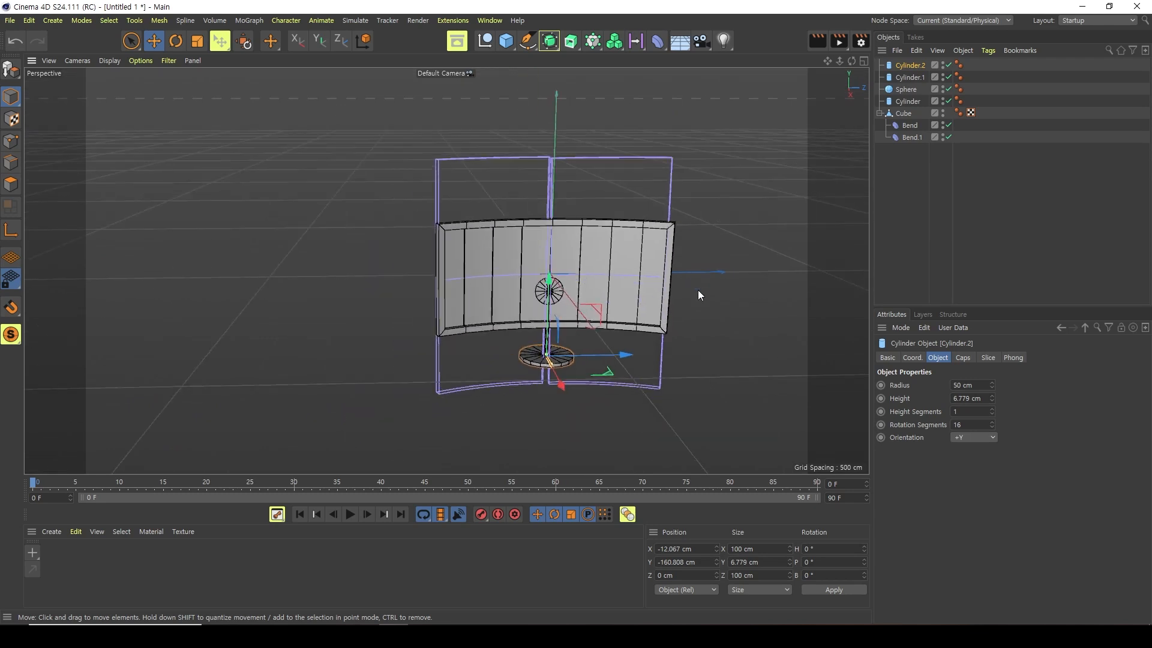
middle_click_drag(743, 309, 676, 281, "alt")
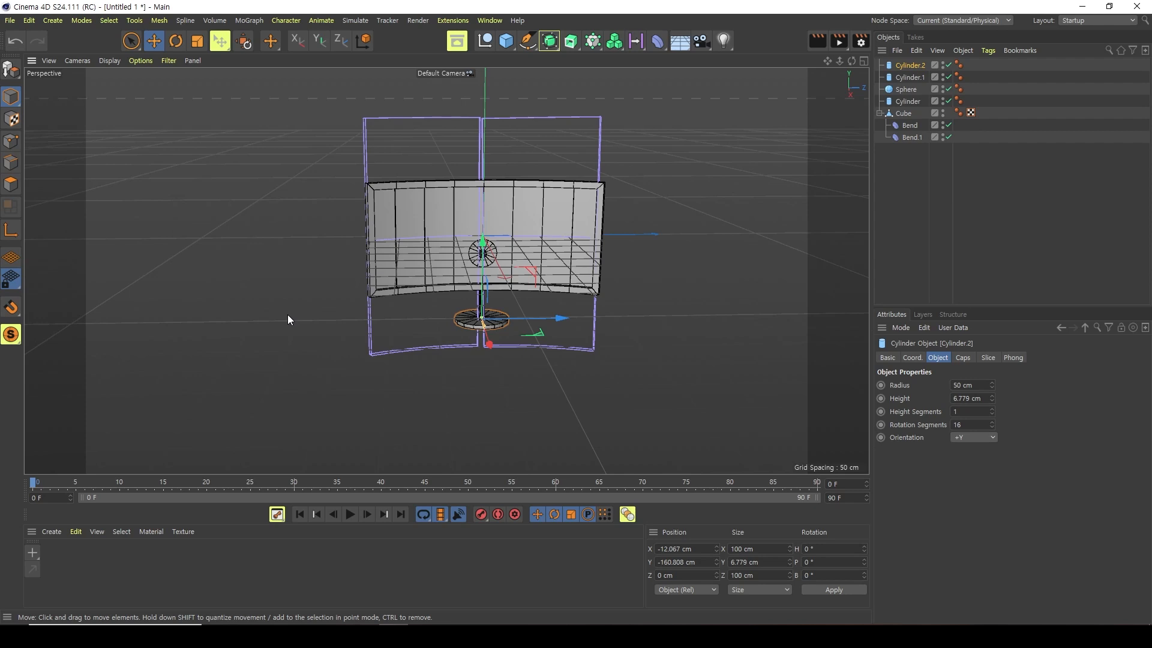
left_click(505, 41)
left_click(549, 57)
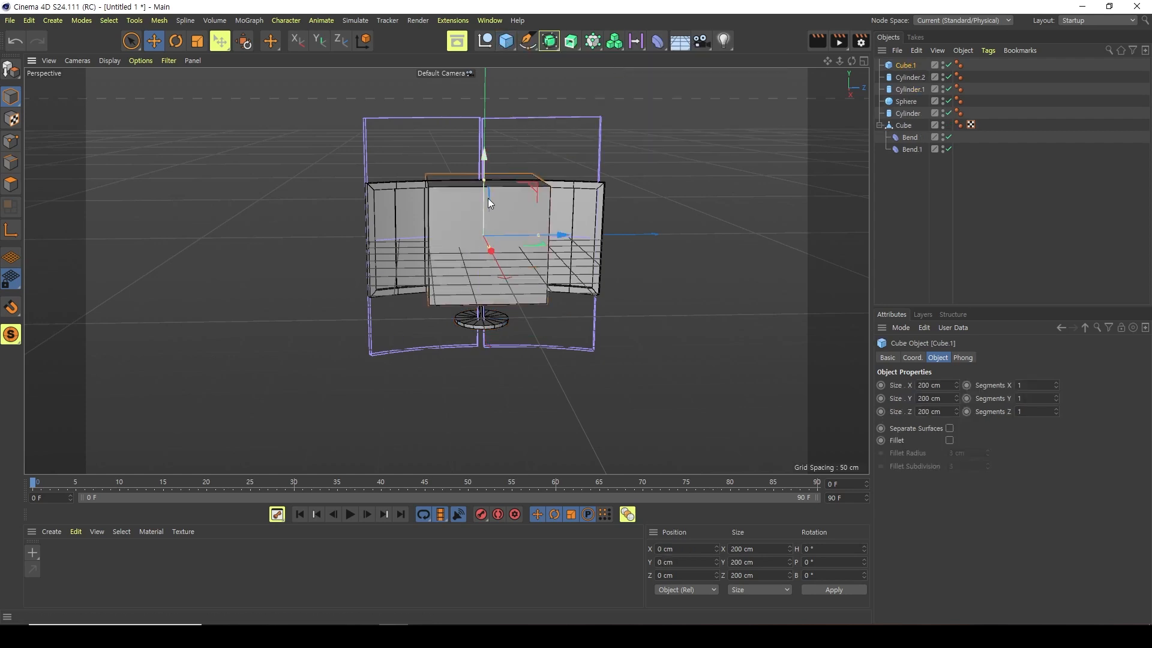
left_click_drag(485, 154, 501, 291)
left_click_drag(534, 371, 668, 363)
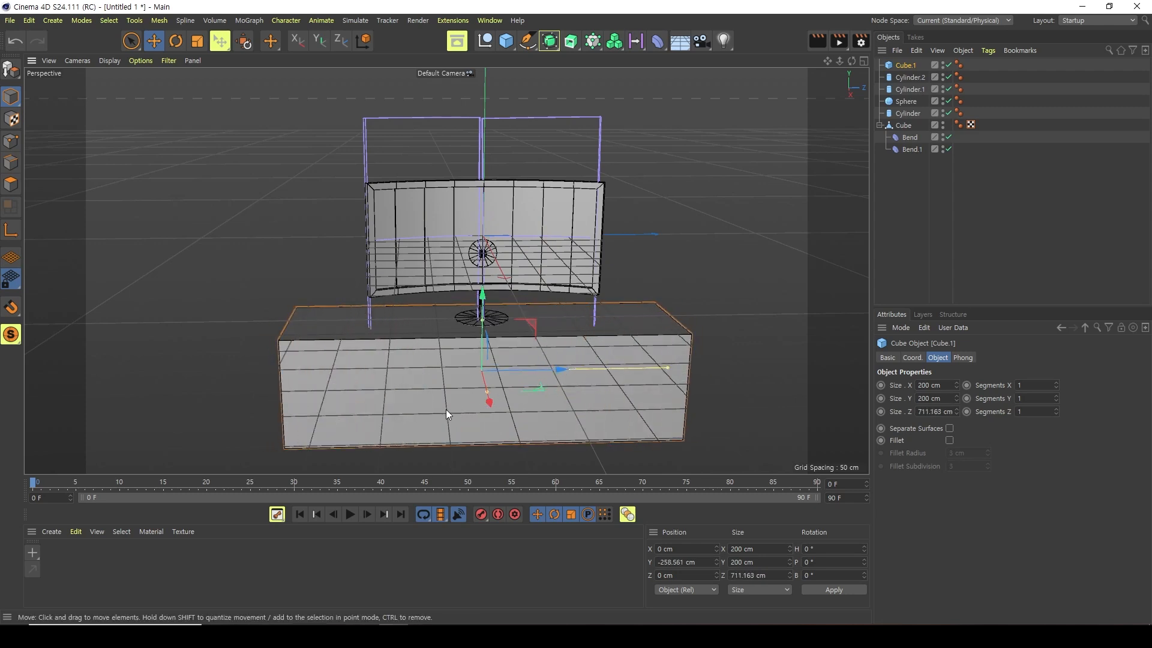
left_click_drag(483, 298, 482, 308)
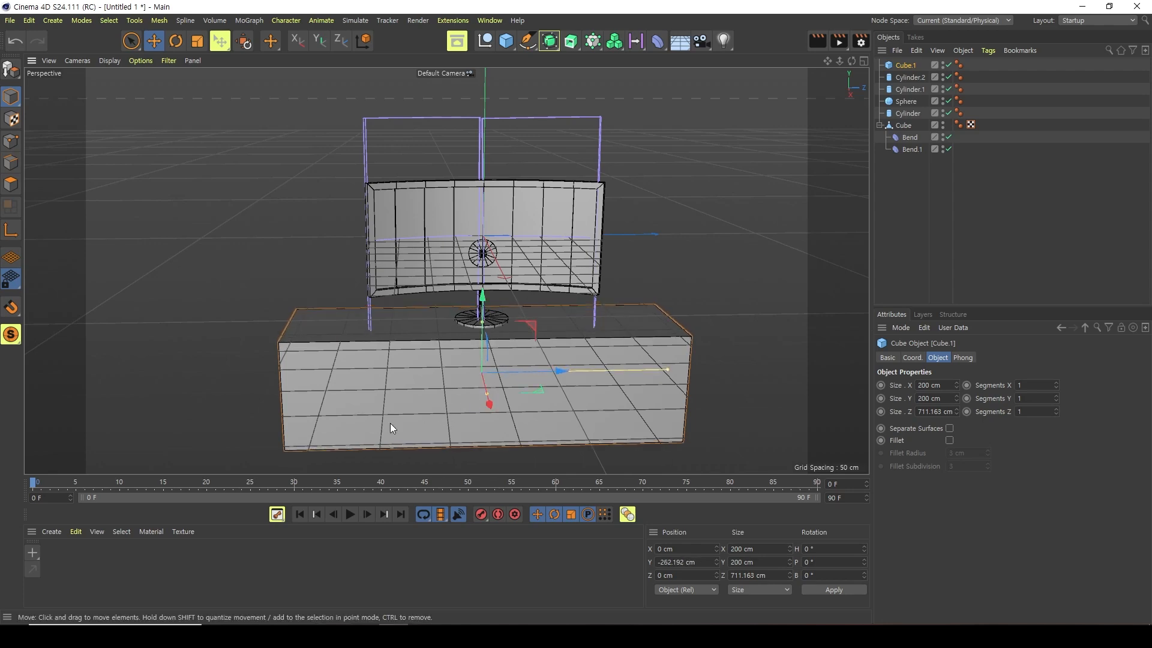
Duplicate the wide box, shrink the copy to about 108 × 121 × 209 cm, and move it forward to about X 265 cm
left_click_drag(345, 408, 355, 381, "alt")
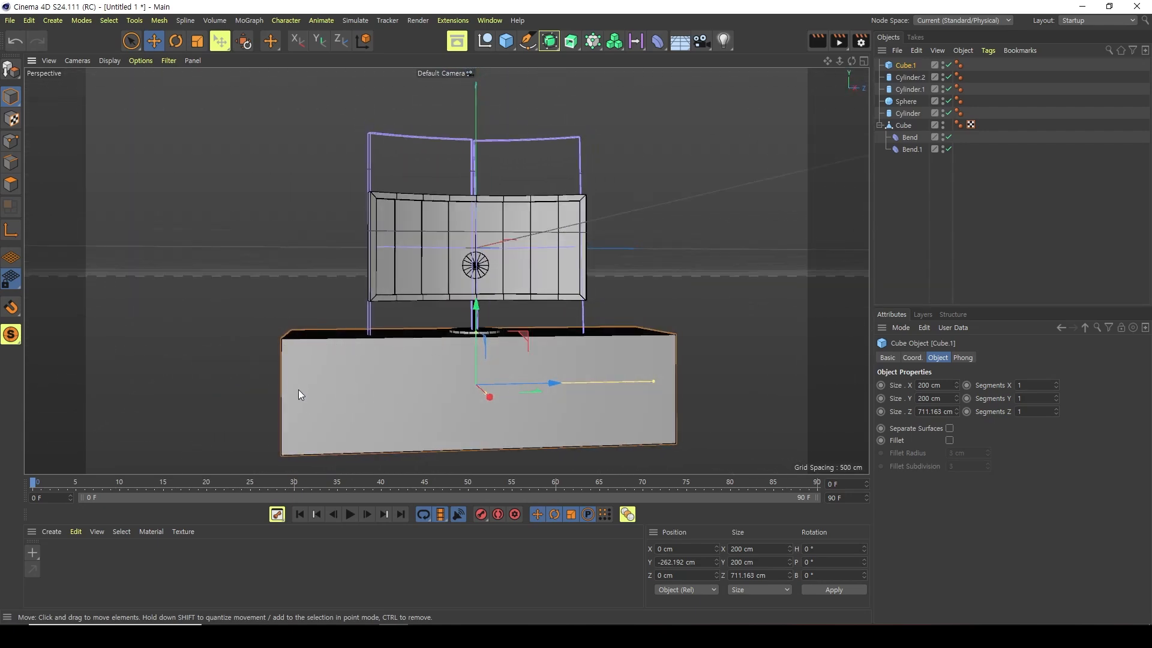
left_click_drag(778, 337, 813, 376, "alt")
left_click_drag(548, 441, 564, 365, "alt")
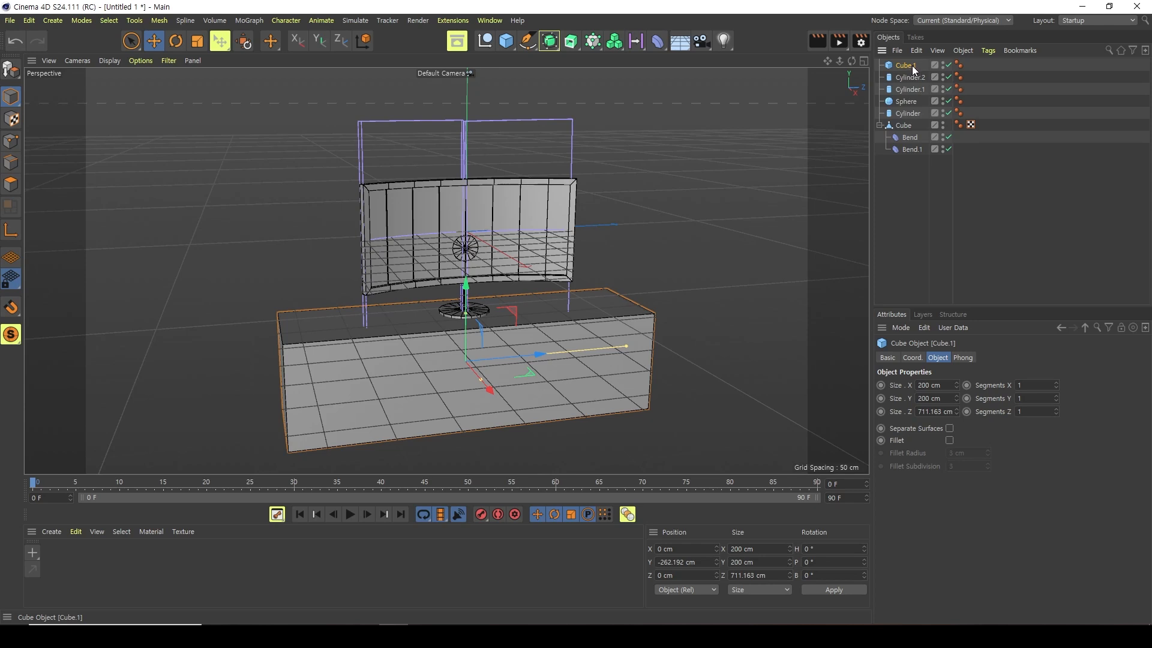
key("ctrl+c")
key("ctrl+v")
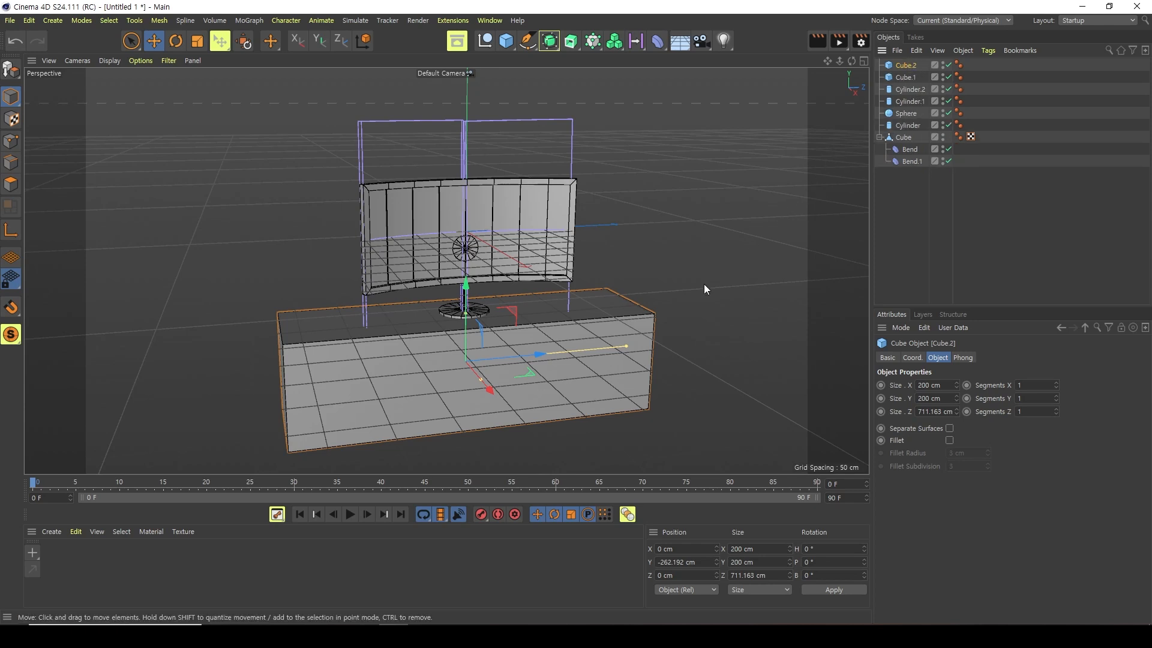
left_click_drag(571, 358, 515, 375)
left_click_drag(467, 328, 524, 430)
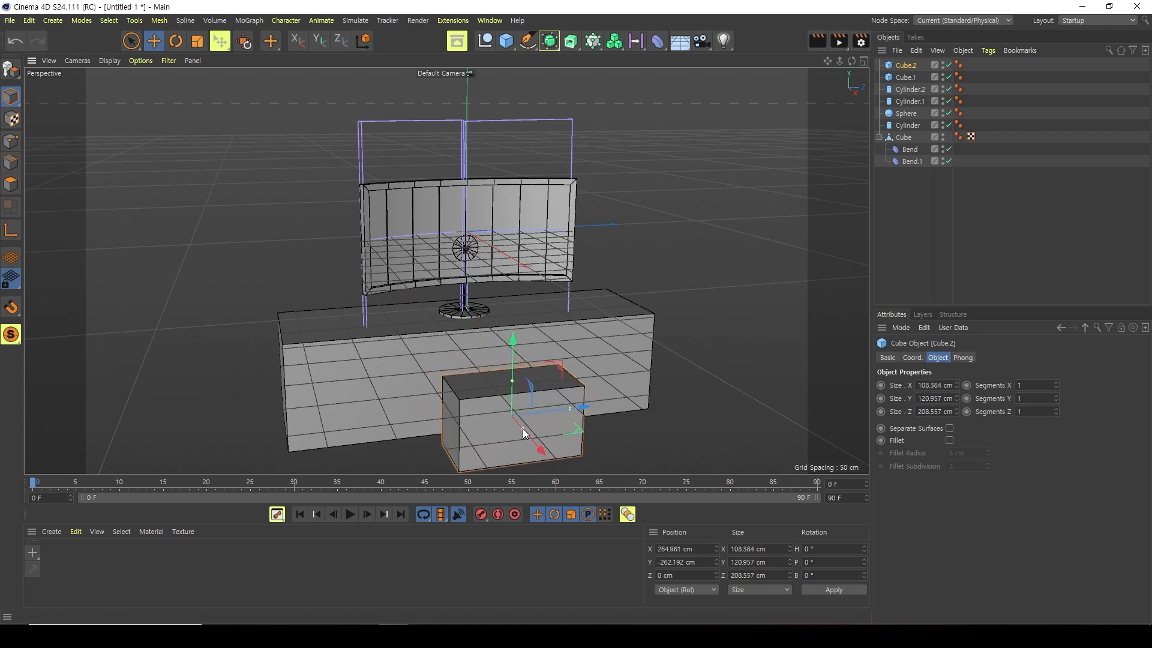
Resize the small box to about 88 cm in X and 95.5 cm in Y, and embed it in the wide box's front at about X 77 cm, Z -163 cm
left_click_drag(585, 406, 491, 416)
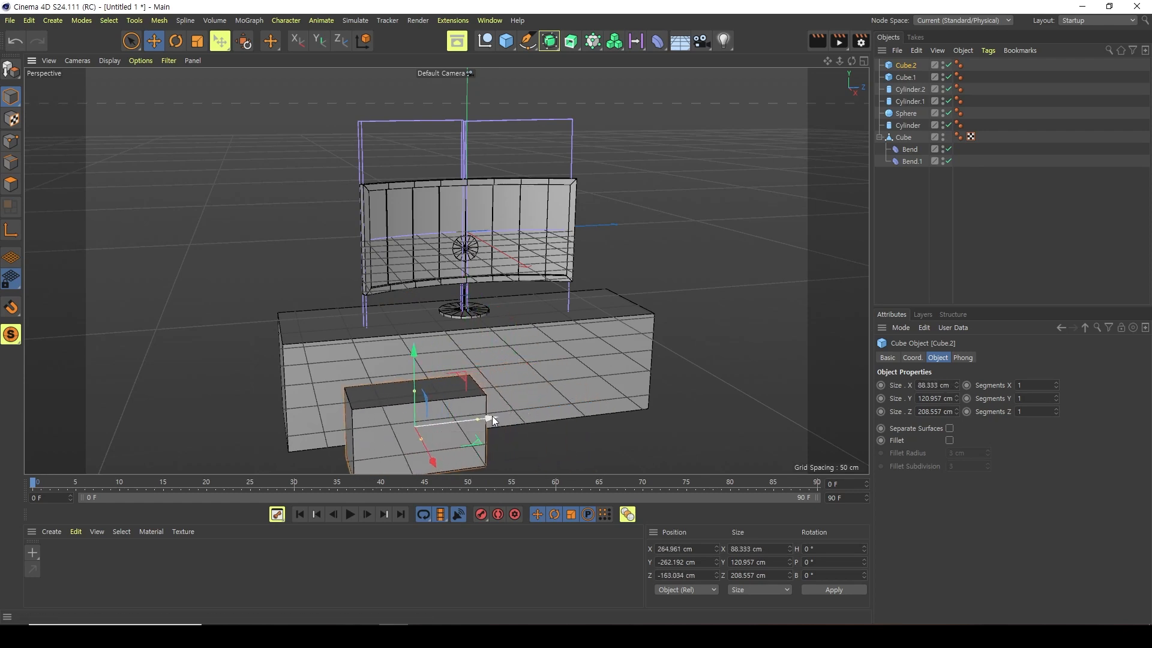
left_click_drag(435, 463, 408, 424)
left_click_drag(532, 433, 477, 408, "alt")
left_click_drag(394, 354, 396, 363)
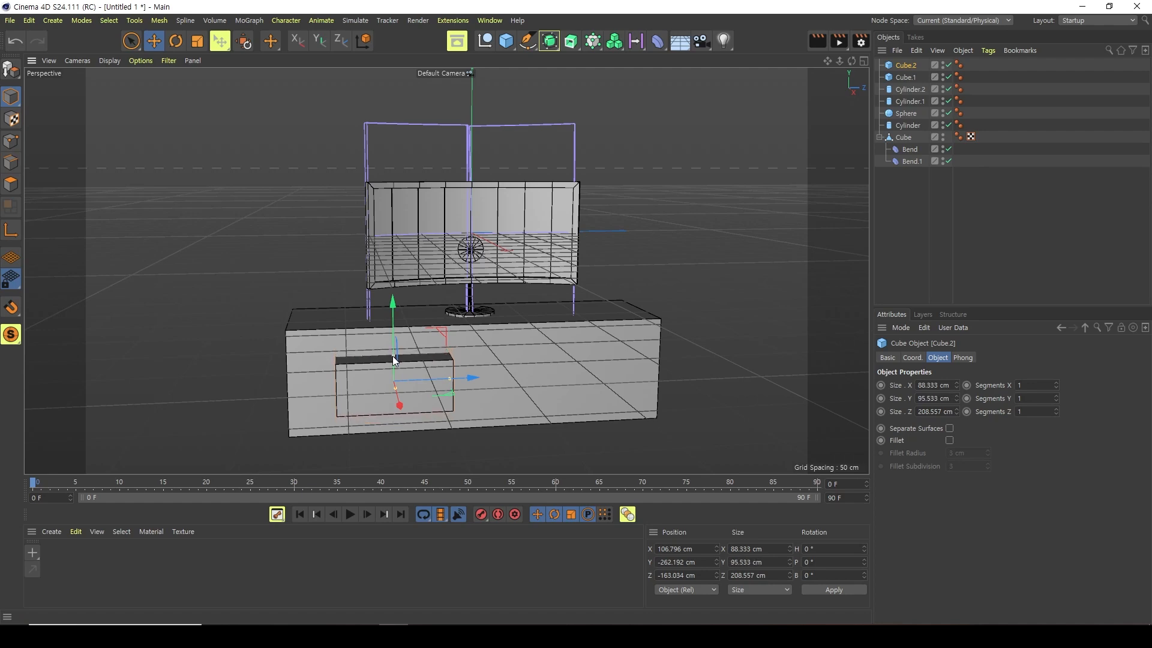
left_click_drag(398, 408, 442, 433)
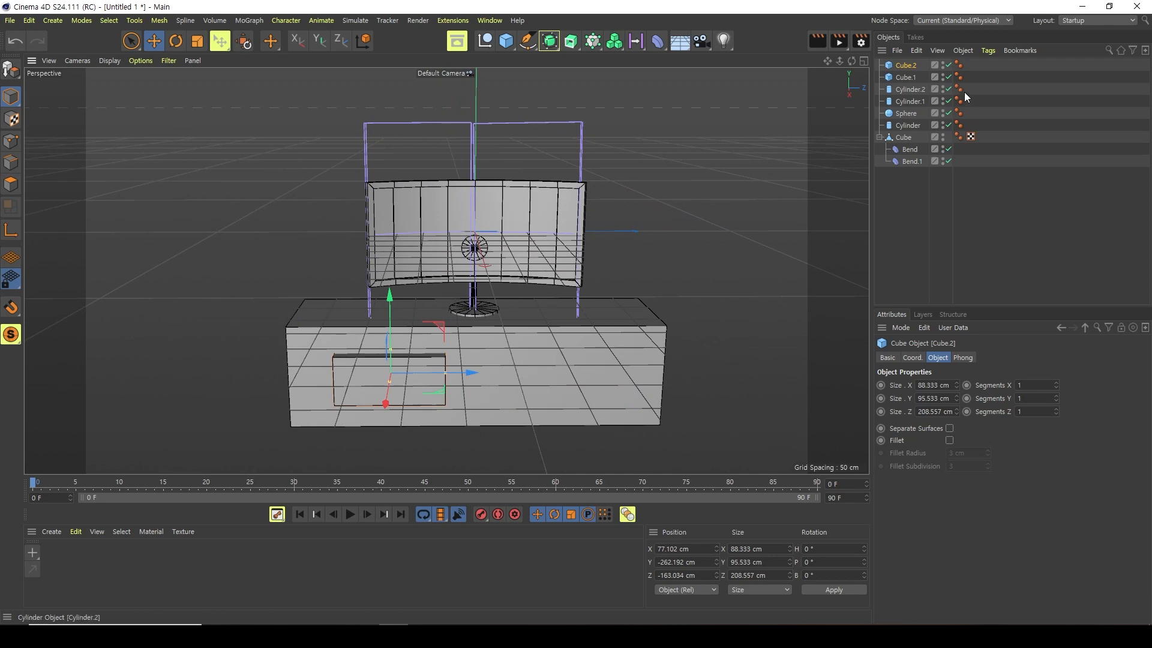
Add a cylinder as a child of the small box, centred on that box
left_click(510, 41)
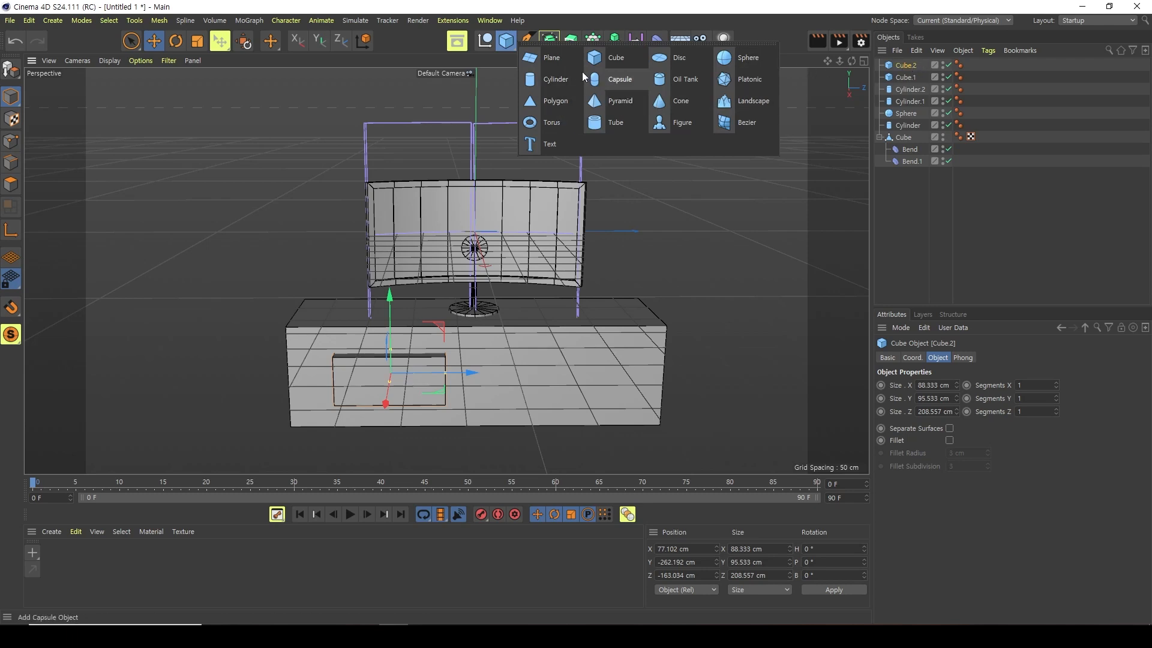
left_click(419, 390)
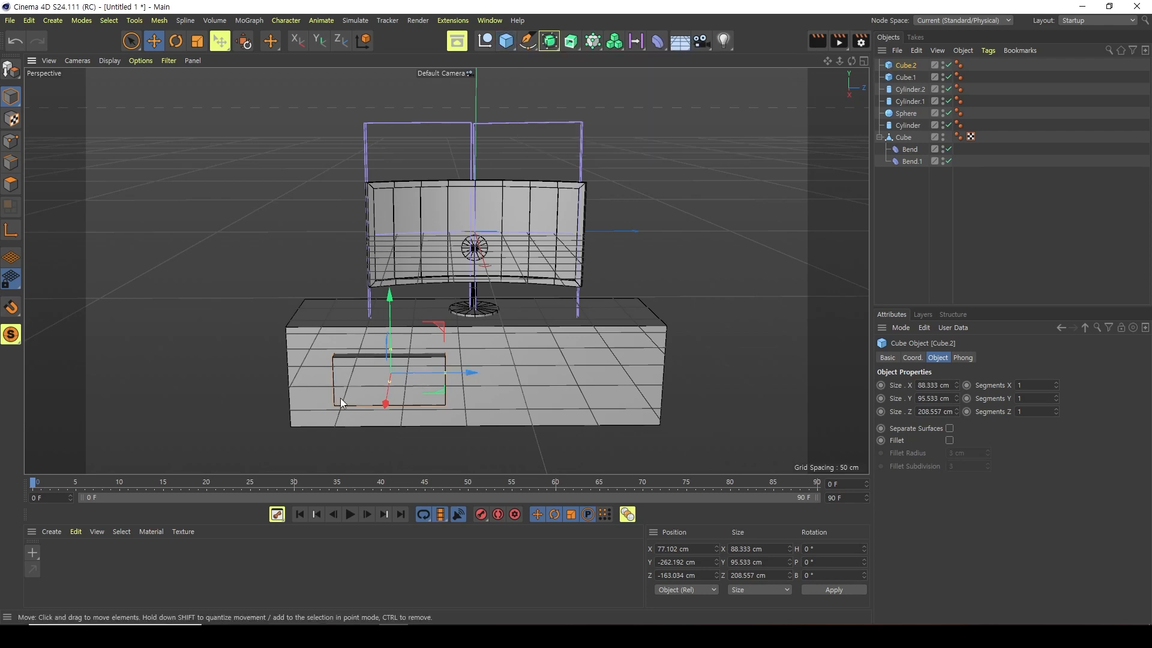
left_click(507, 42)
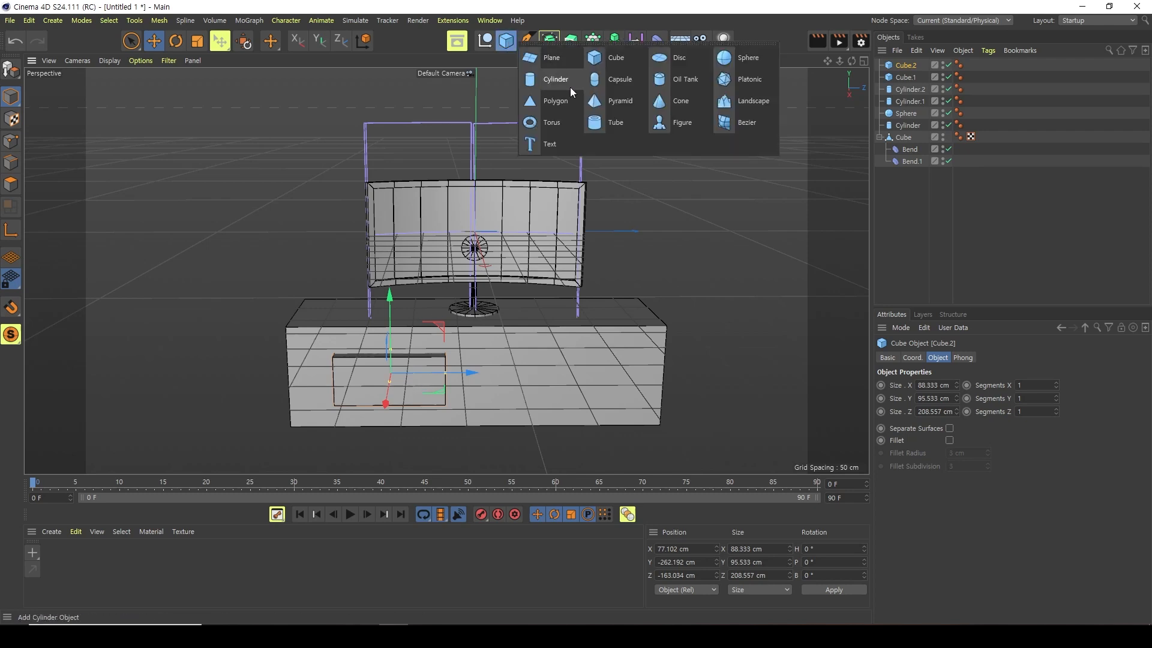
left_click(556, 79)
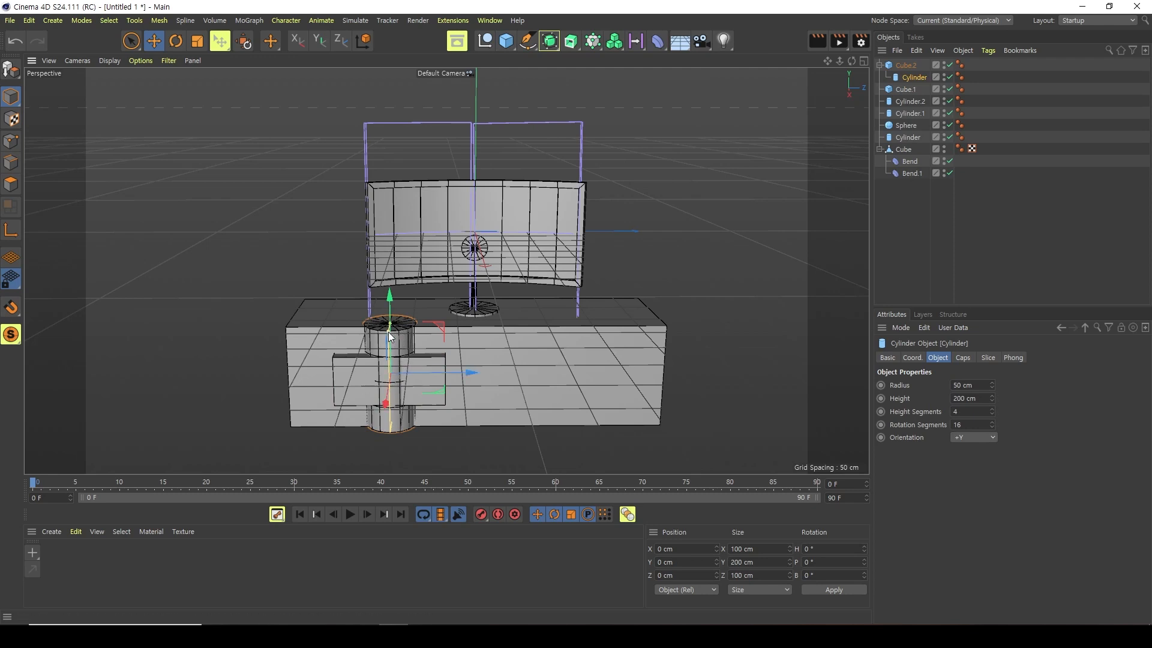
Give the cylinder on the small box 1 height segment and shrink it to about 16 cm radius and 55 cm height
double_click(969, 412)
type("1")
key("Return")
left_click_drag(390, 331, 396, 364)
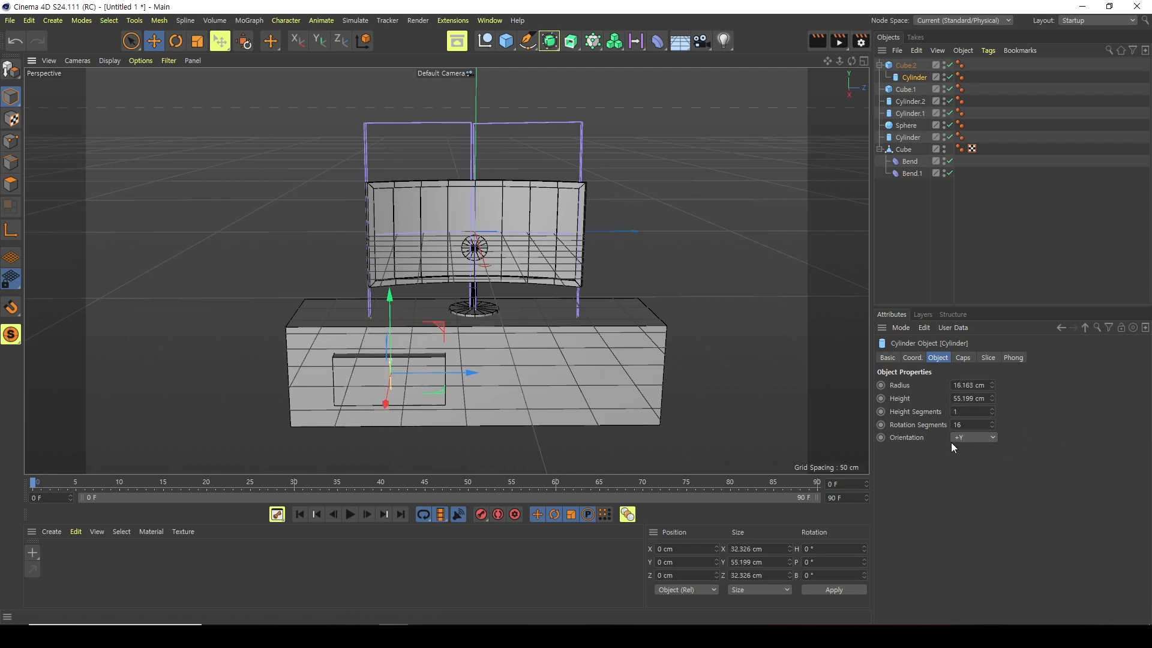
Orient the small cylinder along +X, move it forward to about X 40.7 cm, and slim its radius to about 11.6 cm
left_click(988, 441)
left_click(977, 453)
left_click_drag(385, 404, 383, 412)
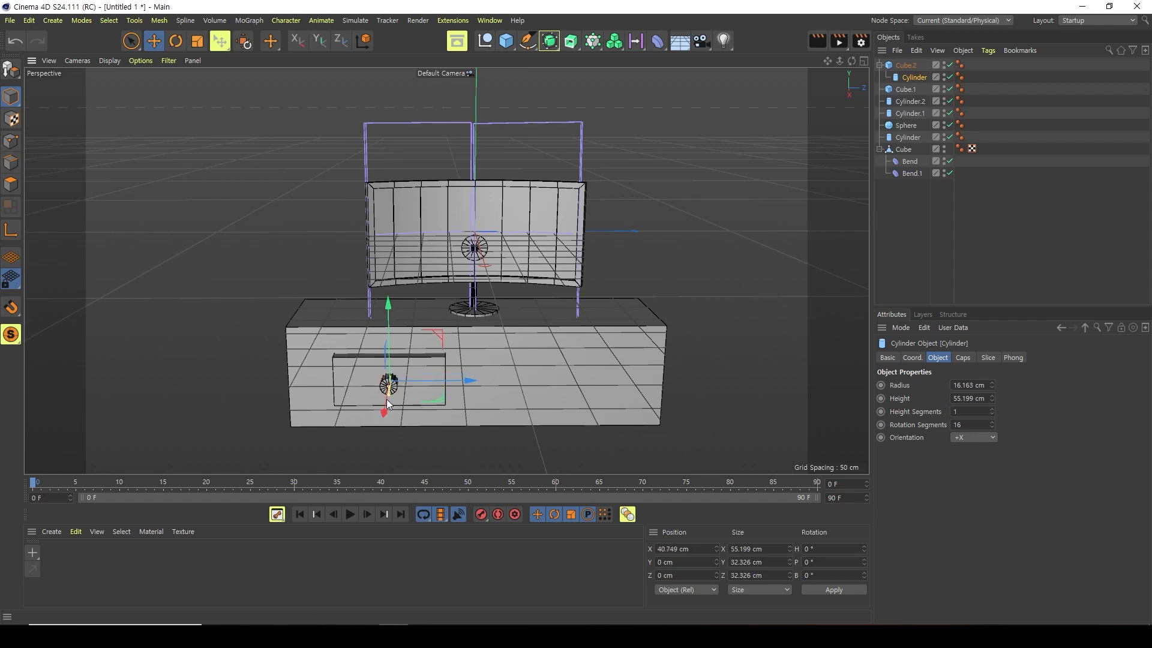
left_click_drag(308, 400, 377, 362, "alt")
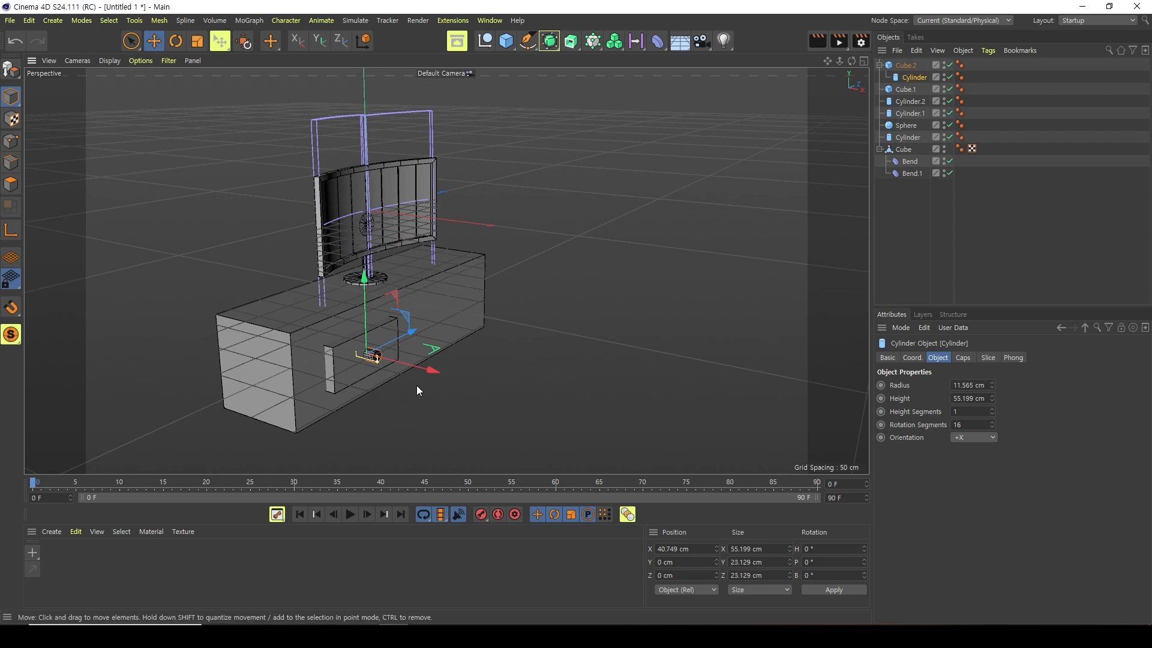
left_click_drag(396, 408, 386, 376, "alt")
left_click_drag(479, 355, 432, 356, "alt")
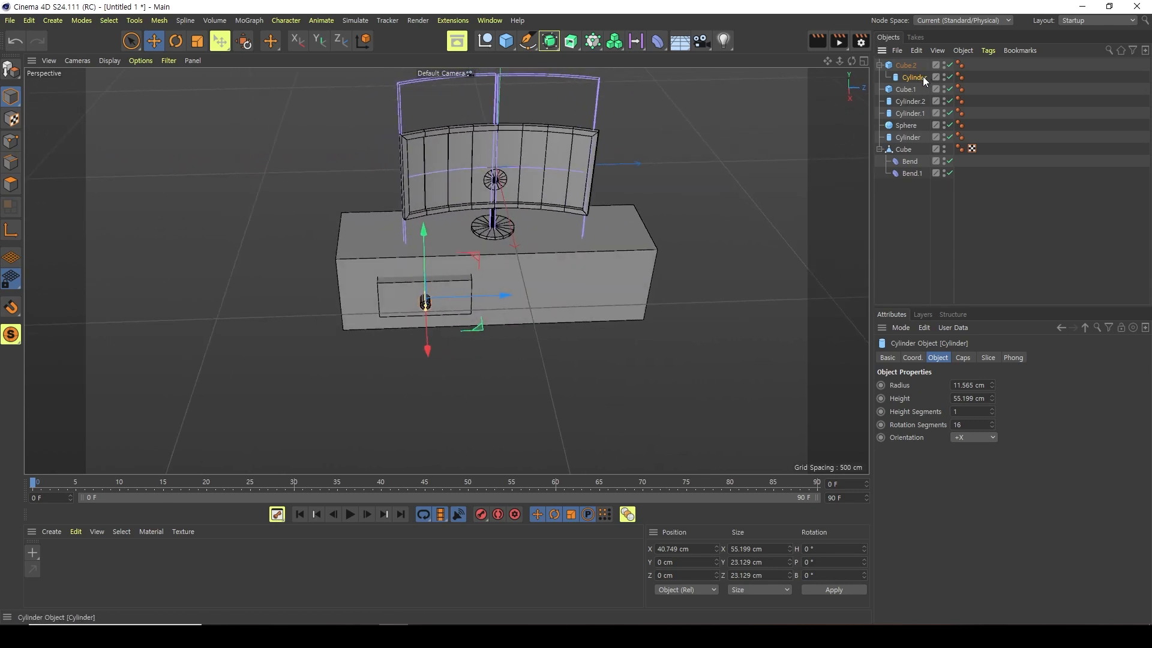
Add a cube as the cylinder's child, size it about 13.6 × 14.5 × 44.7 cm, and place it at about X 27.6 cm
left_click(506, 40, "shift")
mouse_move(428, 336)
left_mouse_down()
mouse_move(430, 370)
mouse_move(427, 335)
left_mouse_up()
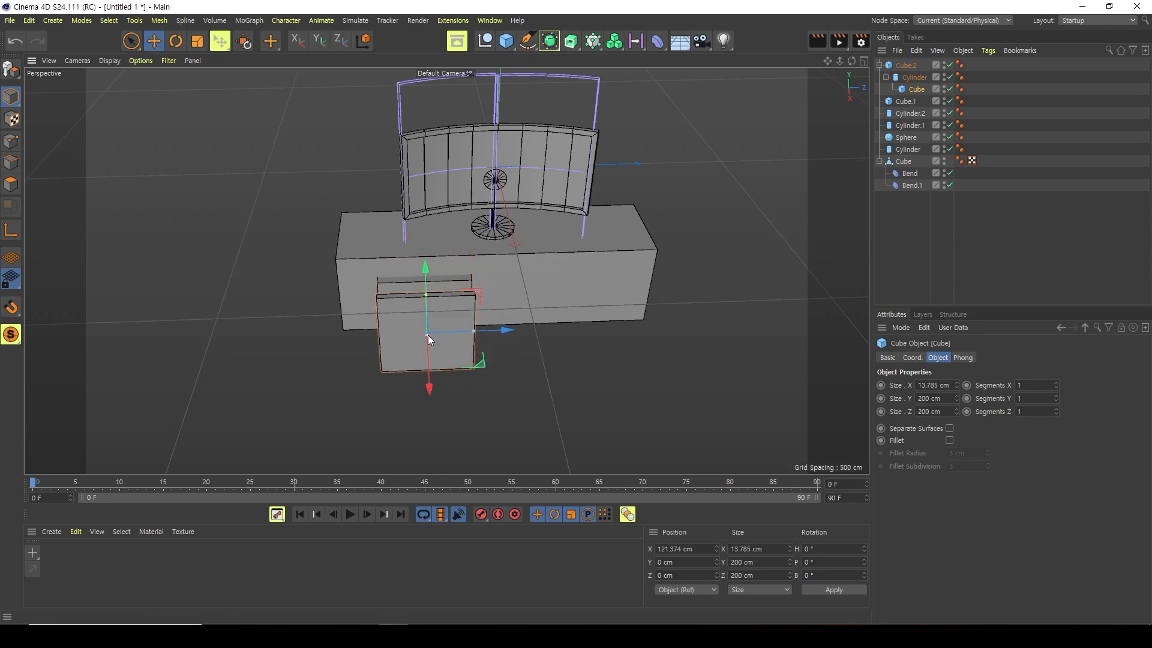
left_click_drag(428, 295, 438, 332)
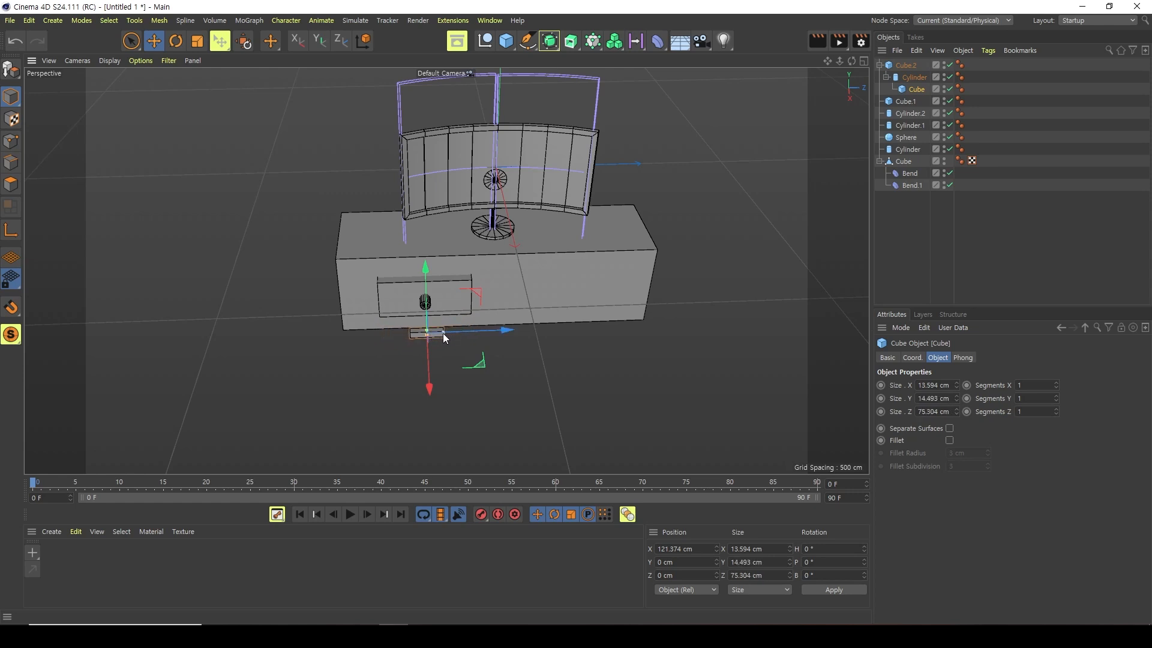
left_click_drag(427, 386, 470, 365)
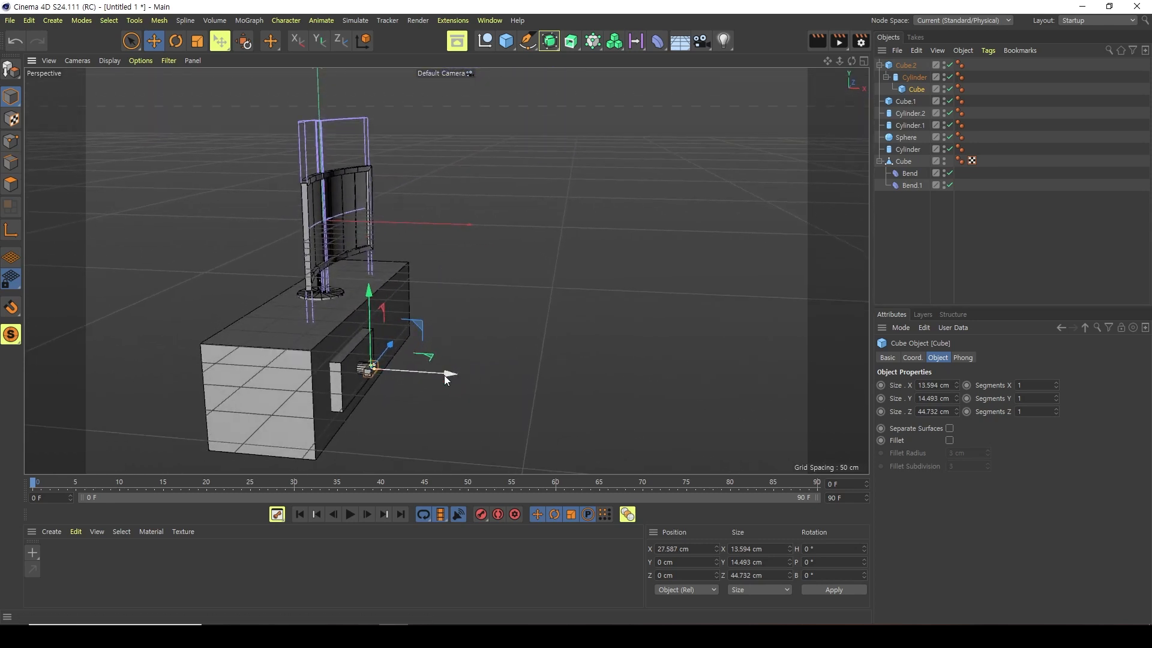
Move the handle's cylinder back to about X 31 cm and reduce it to about 8.5 cm radius and 50 cm height
left_click(940, 78)
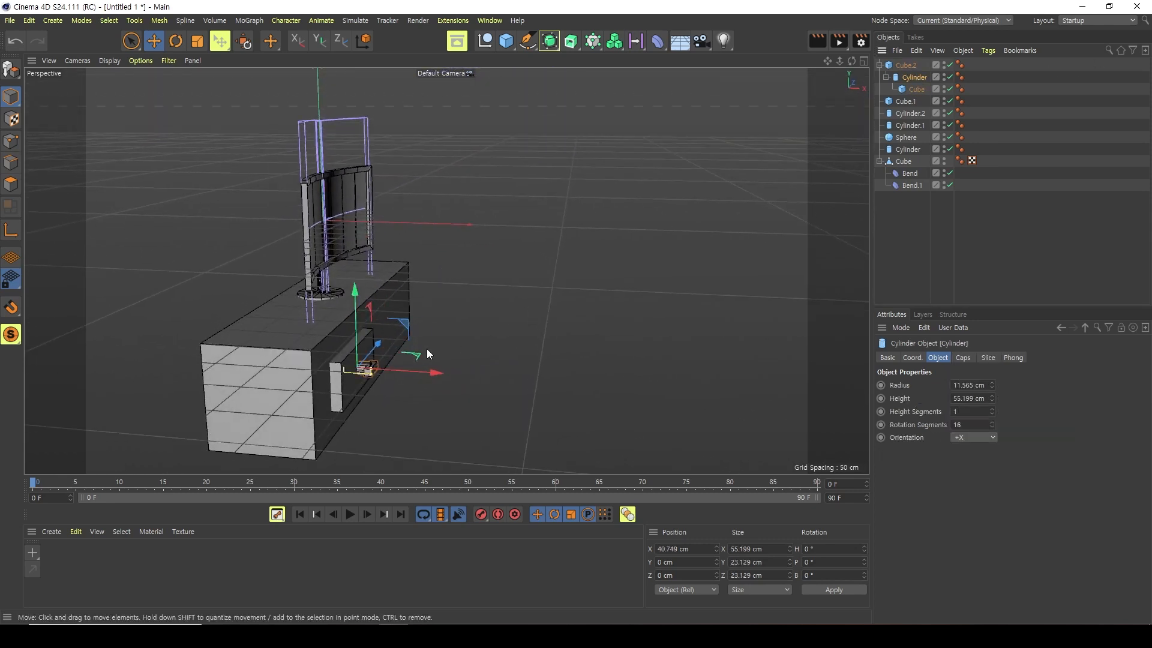
left_click_drag(427, 375, 413, 453)
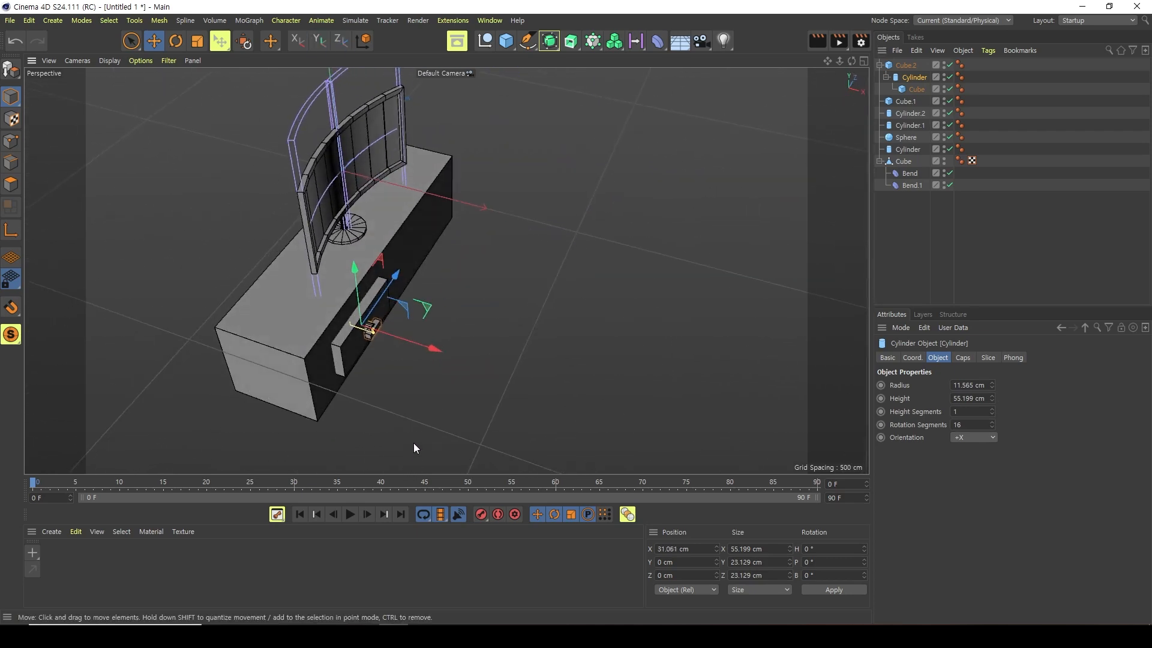
scroll(411, 346, "up", 5)
left_click_drag(394, 378, 355, 362, "alt")
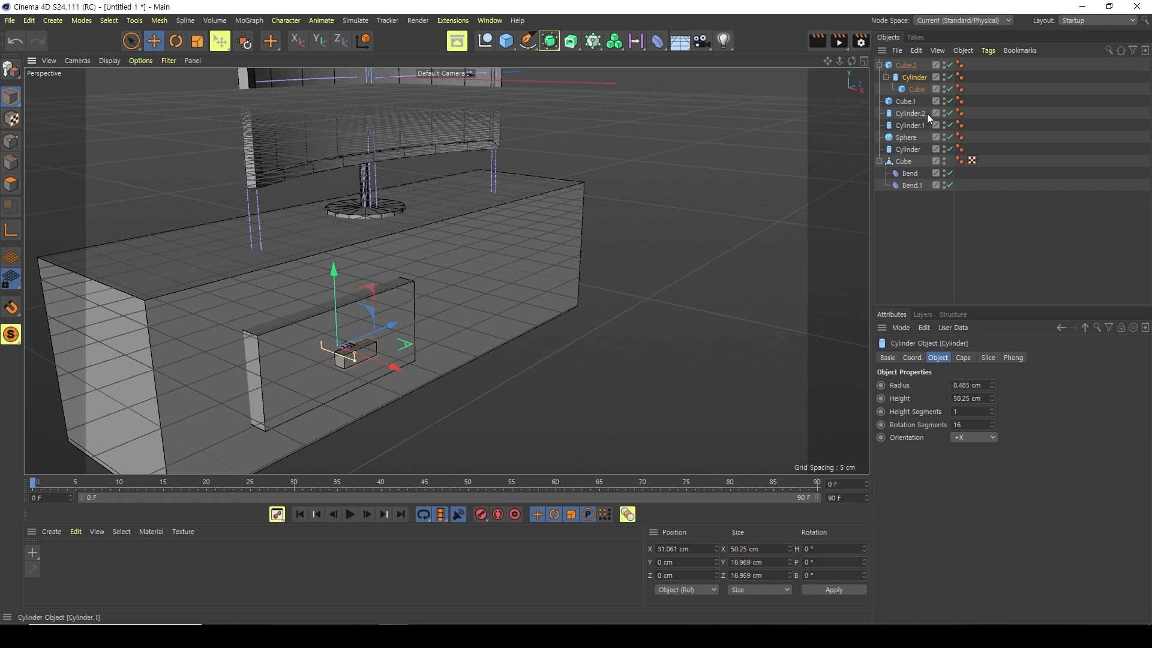
Adjust the handle cube's height on the cylinder to about Y -0.35 cm
left_click(917, 90)
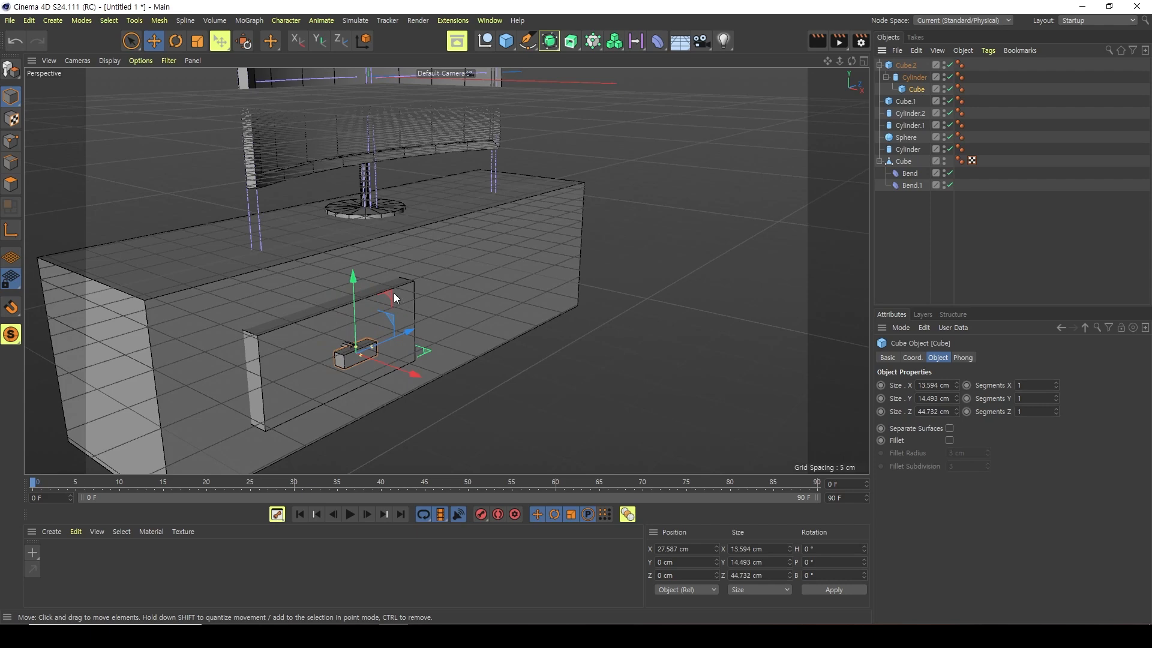
left_click_drag(360, 278, 354, 272)
left_click_drag(506, 397, 413, 343, "alt")
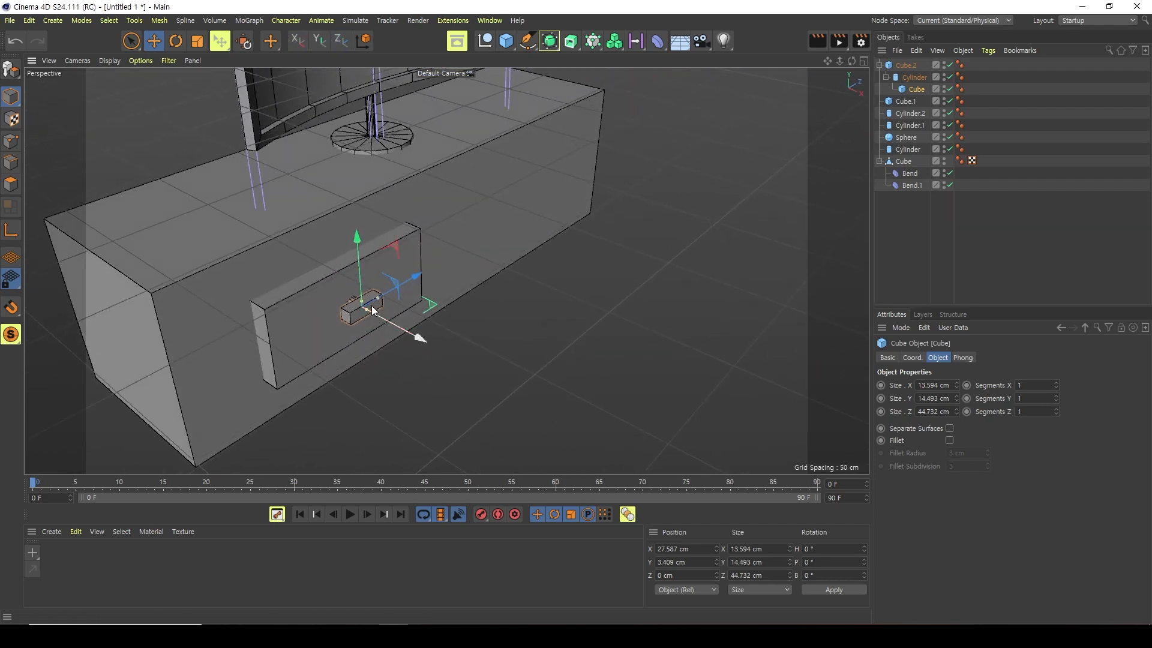
left_click_drag(363, 306, 482, 372, "alt")
mouse_move(476, 301)
left_mouse_down()
mouse_move(479, 312)
mouse_move(474, 300)
left_mouse_up()
Place the small drawer box with its handle under a Symmetry object and set the mirror plane to XY
left_click_drag(422, 402, 370, 422, "alt")
scroll(654, 262, "down", 5)
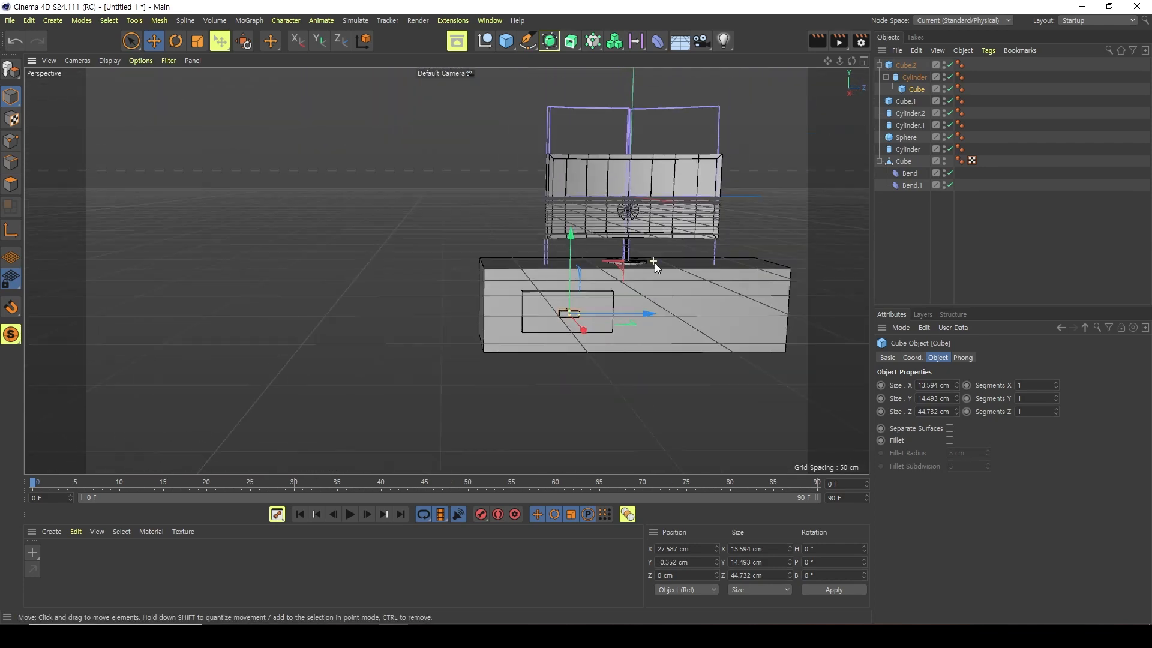
scroll(699, 360, "up", 3)
scroll(698, 360, "up", 1)
middle_click_drag(677, 363, 565, 361, "alt")
scroll(558, 359, "up", 1)
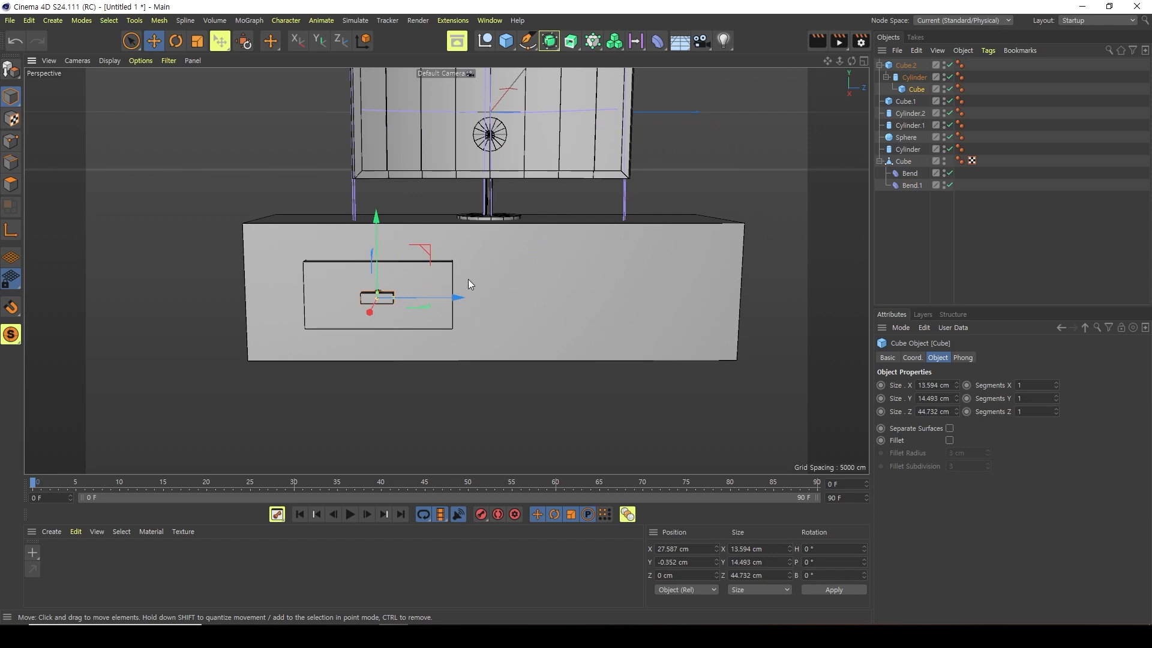
left_click(922, 66)
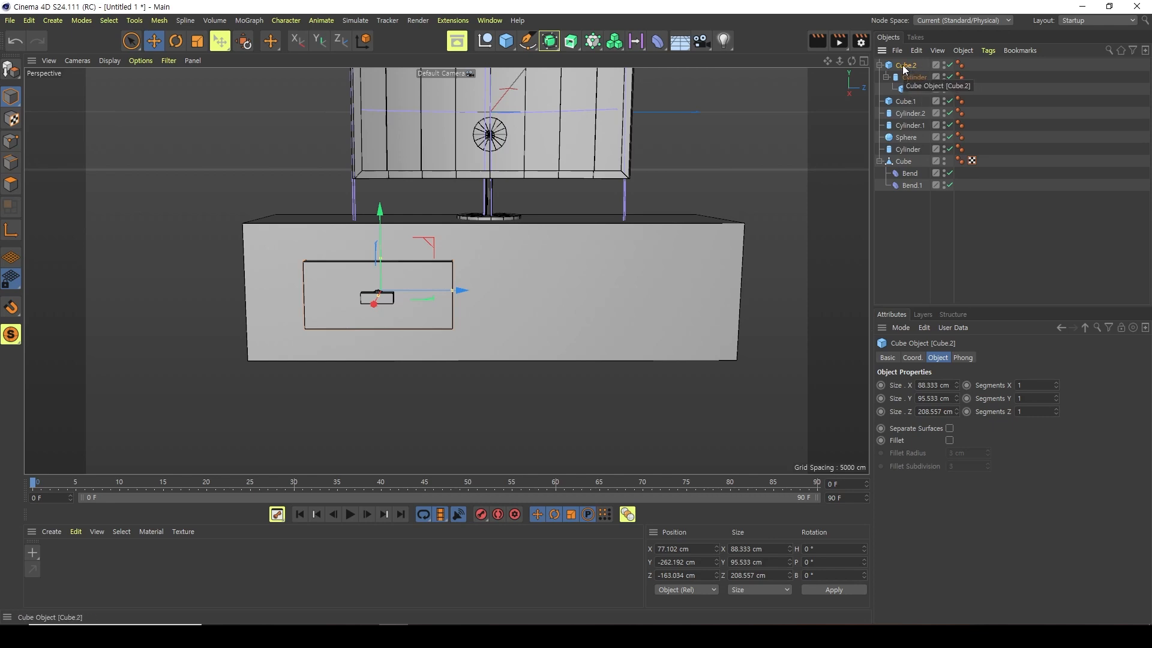
left_click(551, 51)
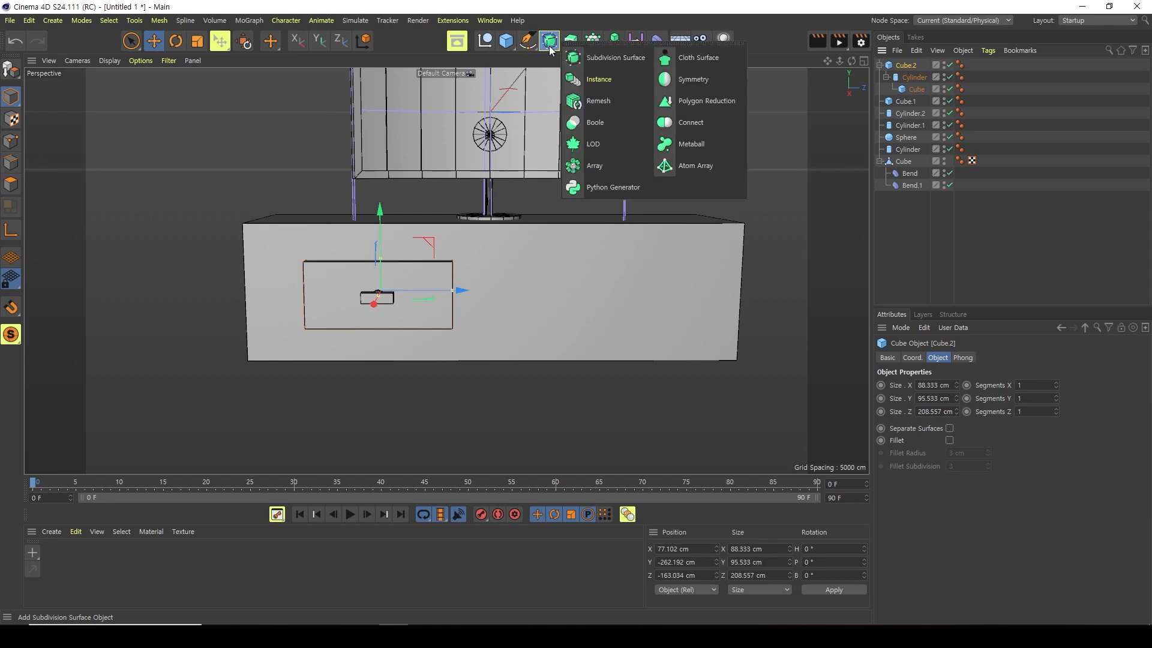
left_click(723, 81, "alt")
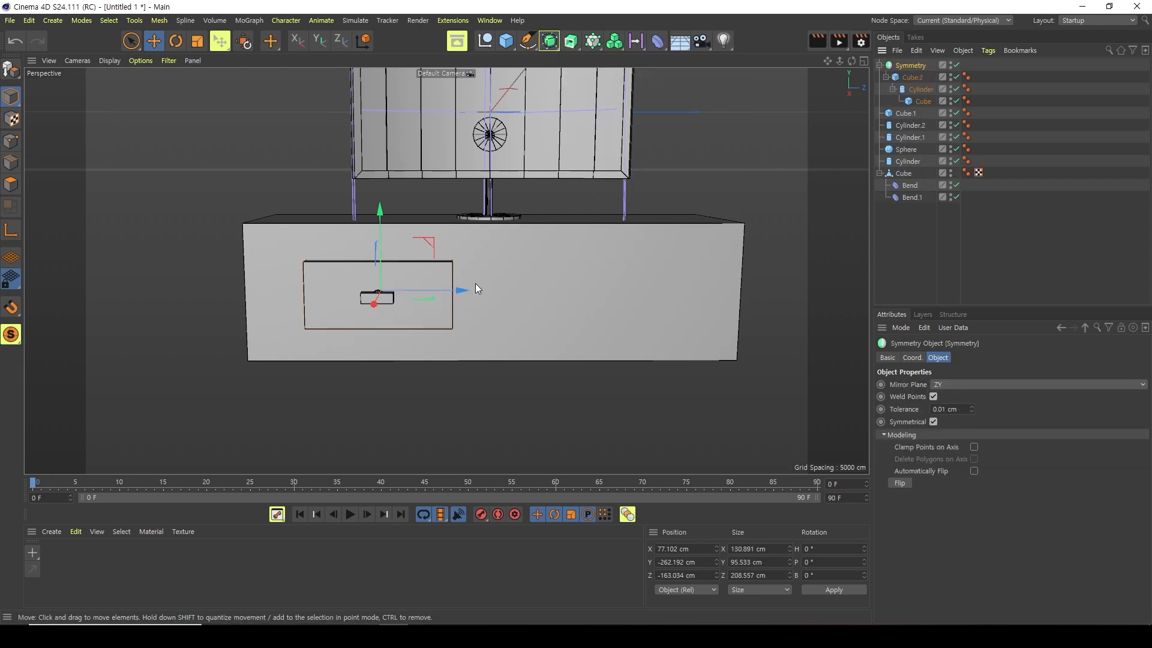
left_click(936, 384)
left_click(950, 398)
Offset the drawer box inside the Symmetry to about Z 124.8 cm and centre the Symmetry on the wide box at about Z 1.3 cm
left_click(913, 78)
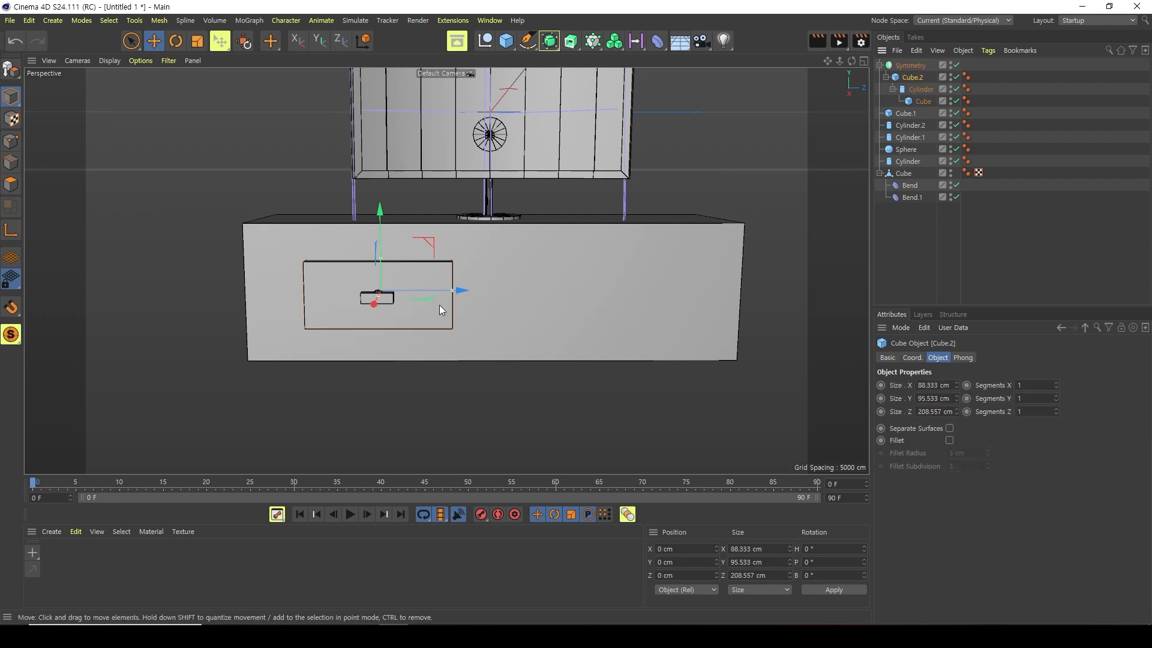
left_click_drag(462, 290, 548, 286)
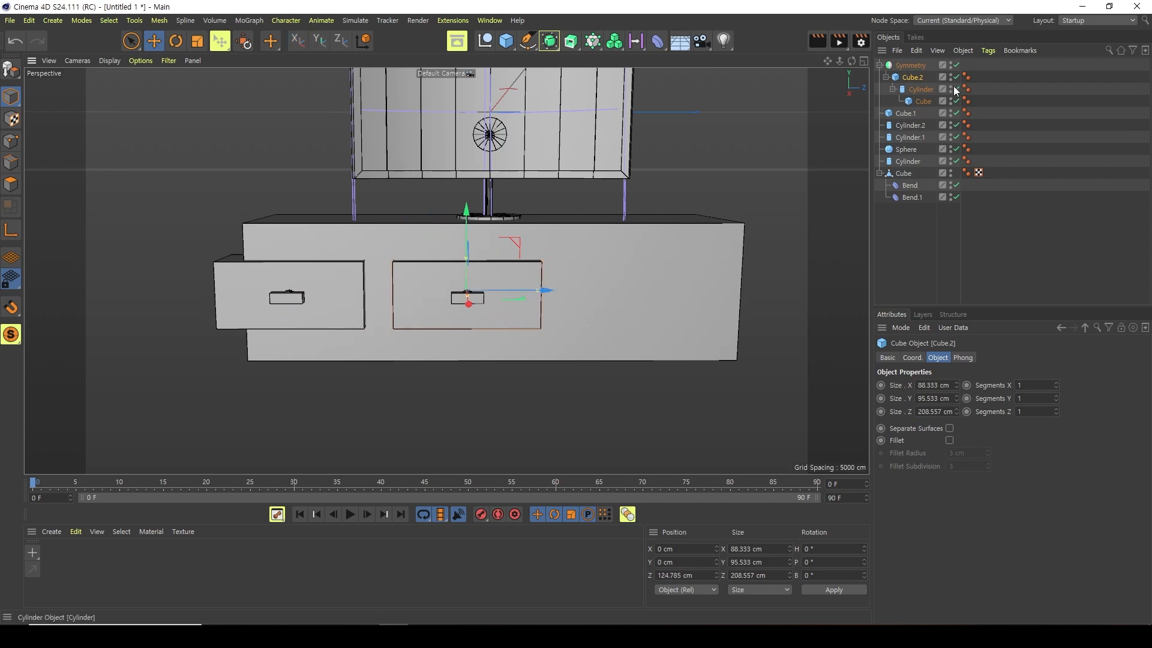
left_click(911, 65)
left_click_drag(460, 292, 572, 287)
scroll(826, 179, "down", 3)
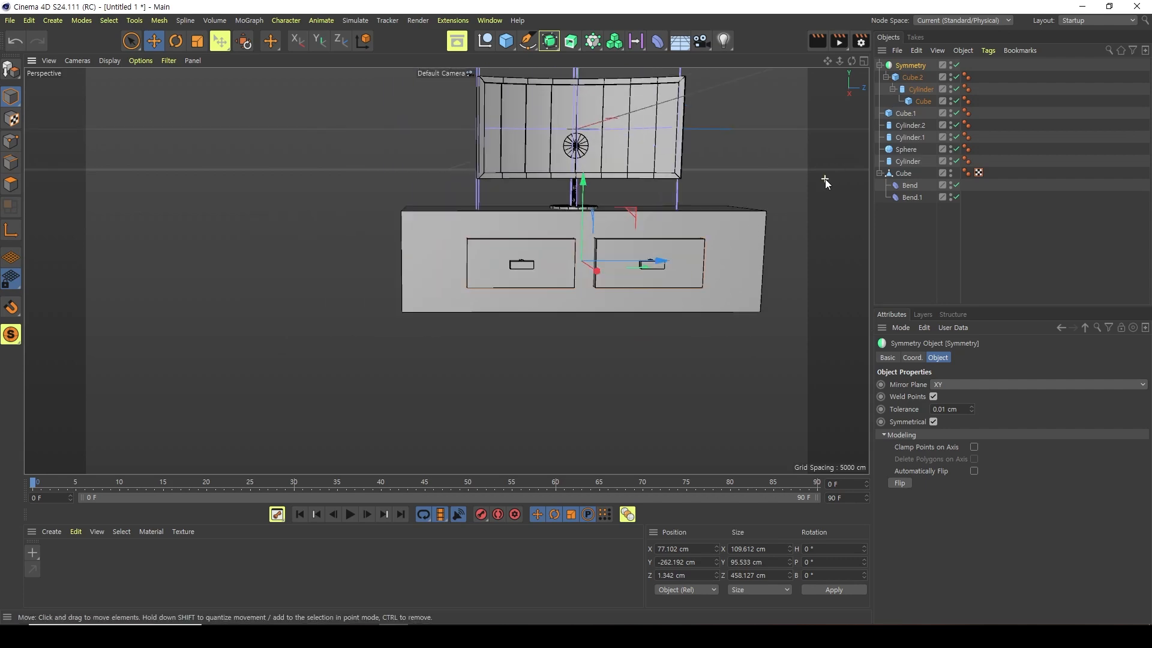
scroll(826, 178, "up", 2)
left_click_drag(387, 384, 394, 420, "alt")
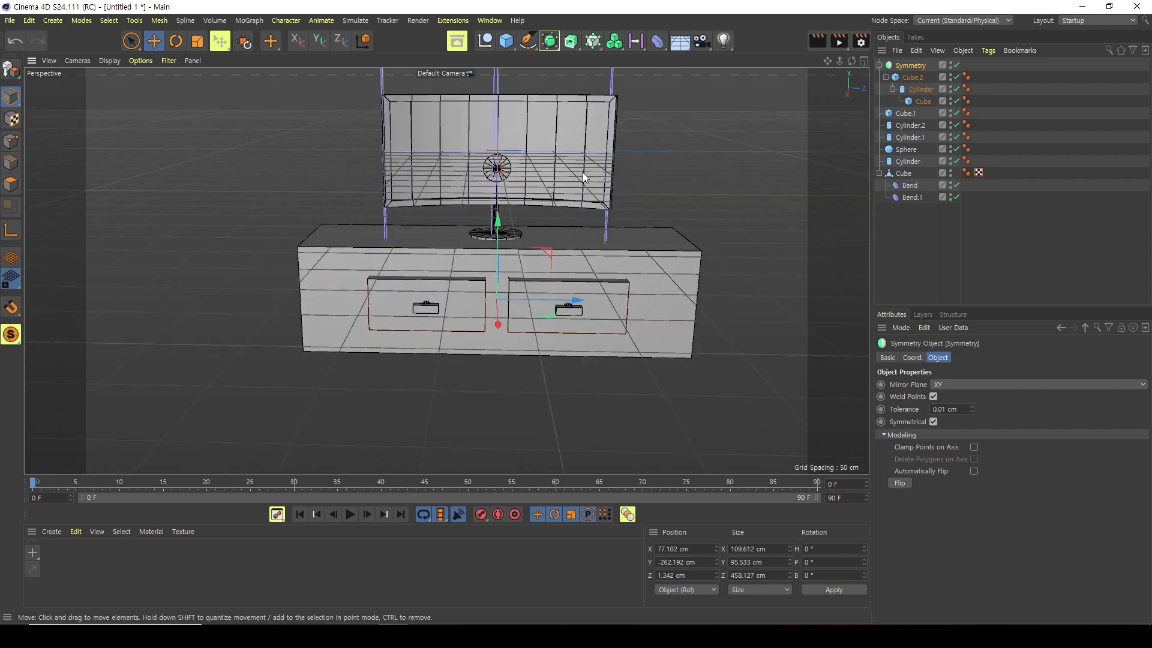
mouse_move(366, 359)
left_mouse_down("alt")
mouse_move(445, 374)
mouse_move(380, 369)
mouse_move(360, 345)
left_mouse_up("alt")
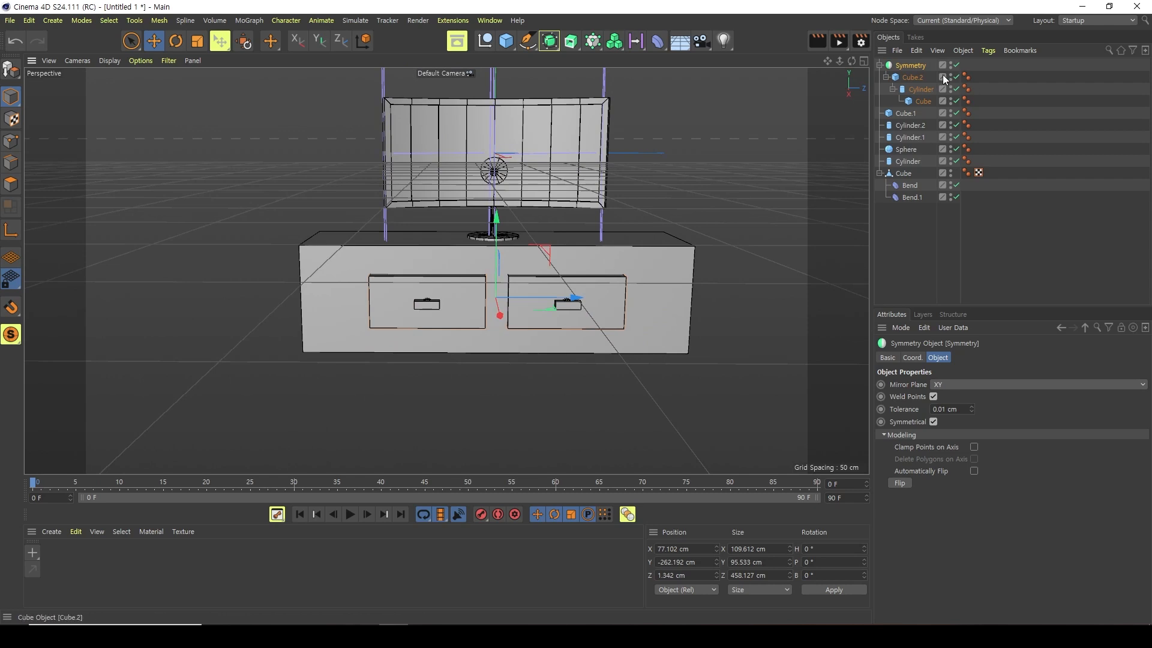
Group all the scene objects under one null and add a Bevel deformer inside the group
left_click(903, 173, "shift")
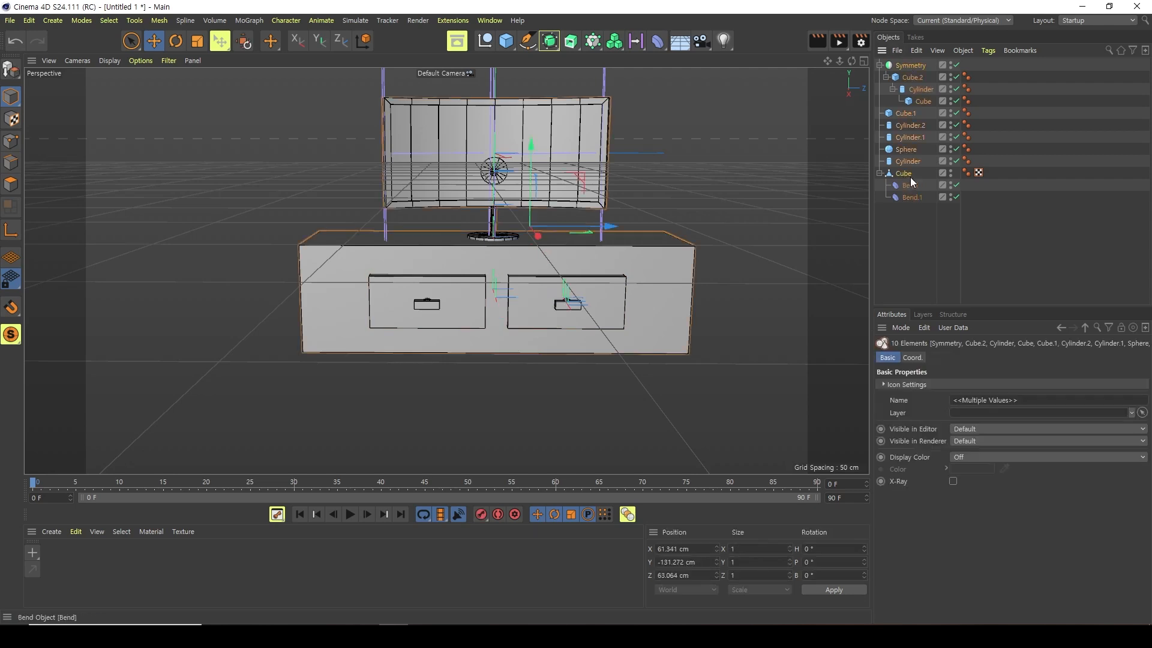
key("alt+g")
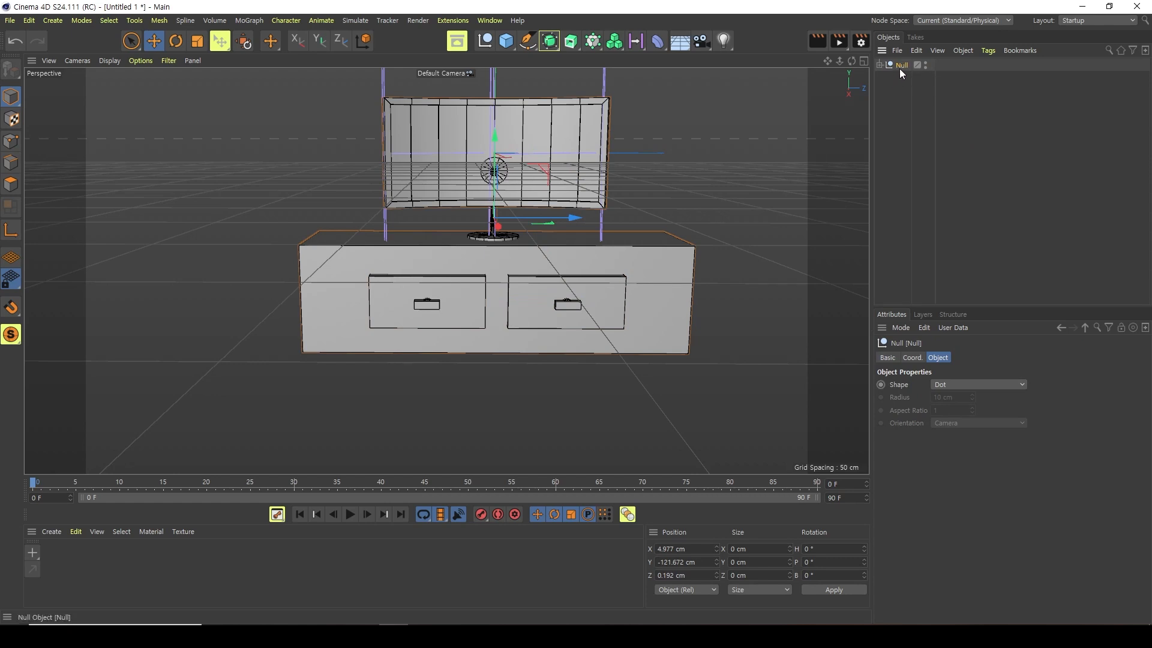
left_click(659, 45)
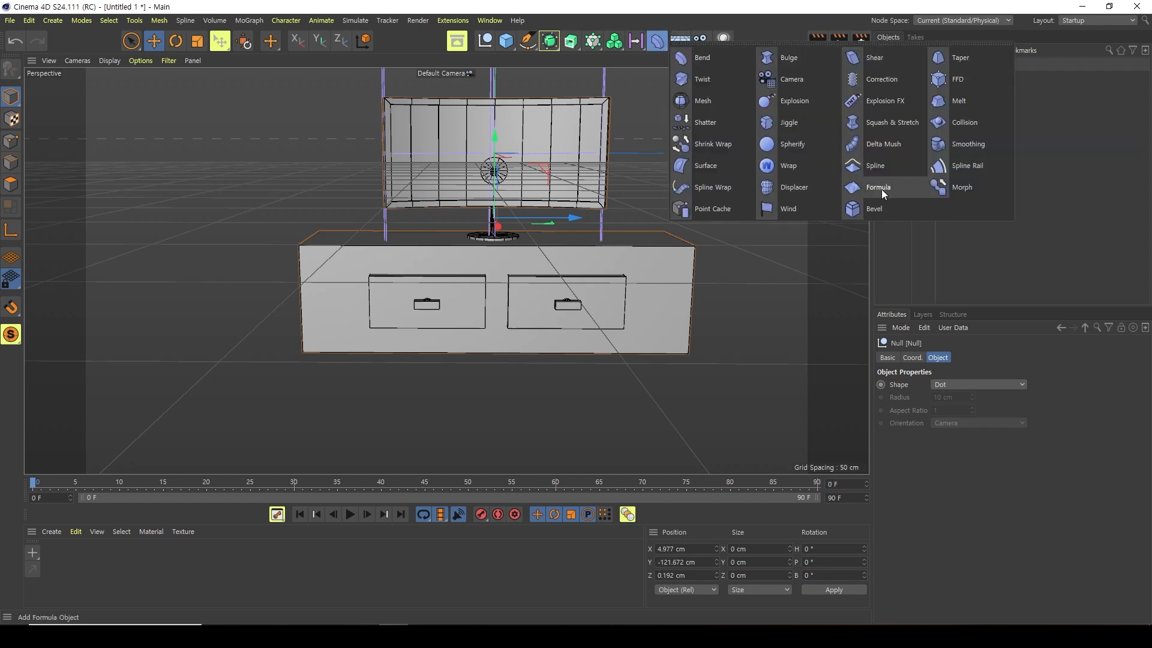
left_click(880, 210)
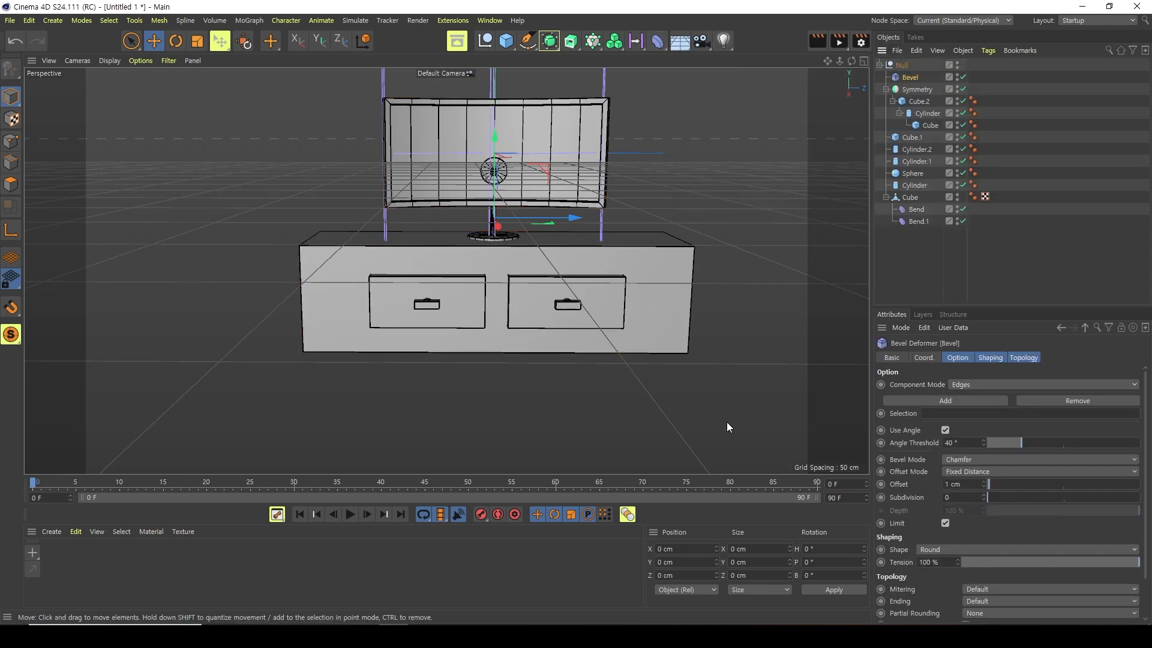
Set the Bevel deformer's offset to 5 cm and its subdivision to 2
left_click(984, 482)
left_click(984, 482)
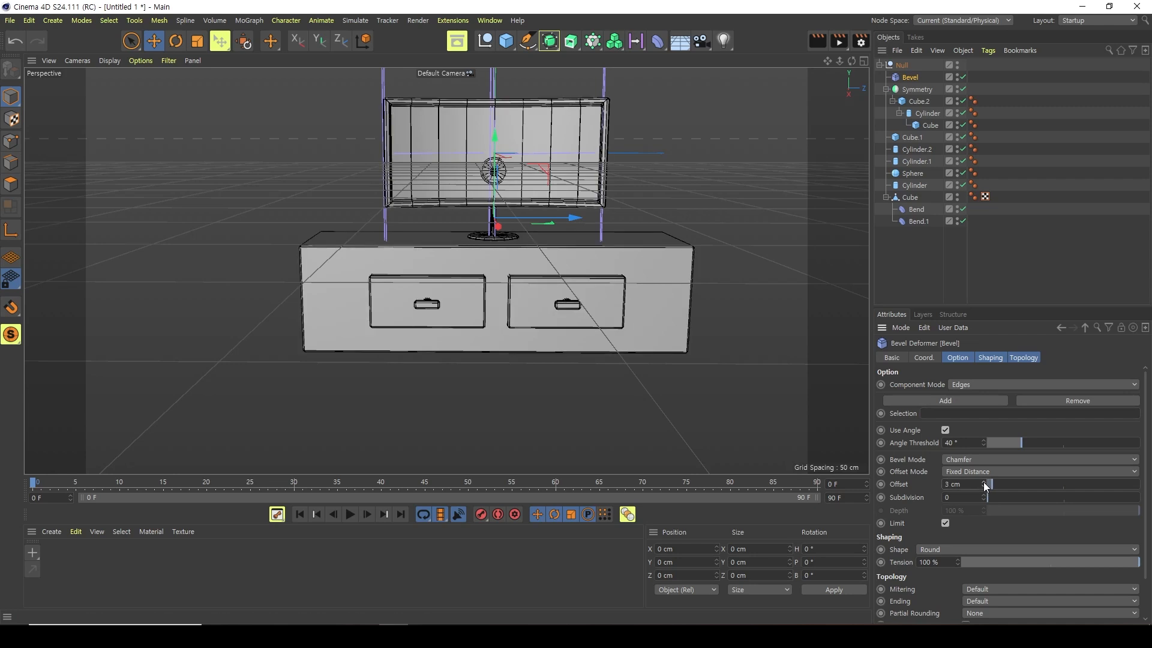
left_click(984, 495)
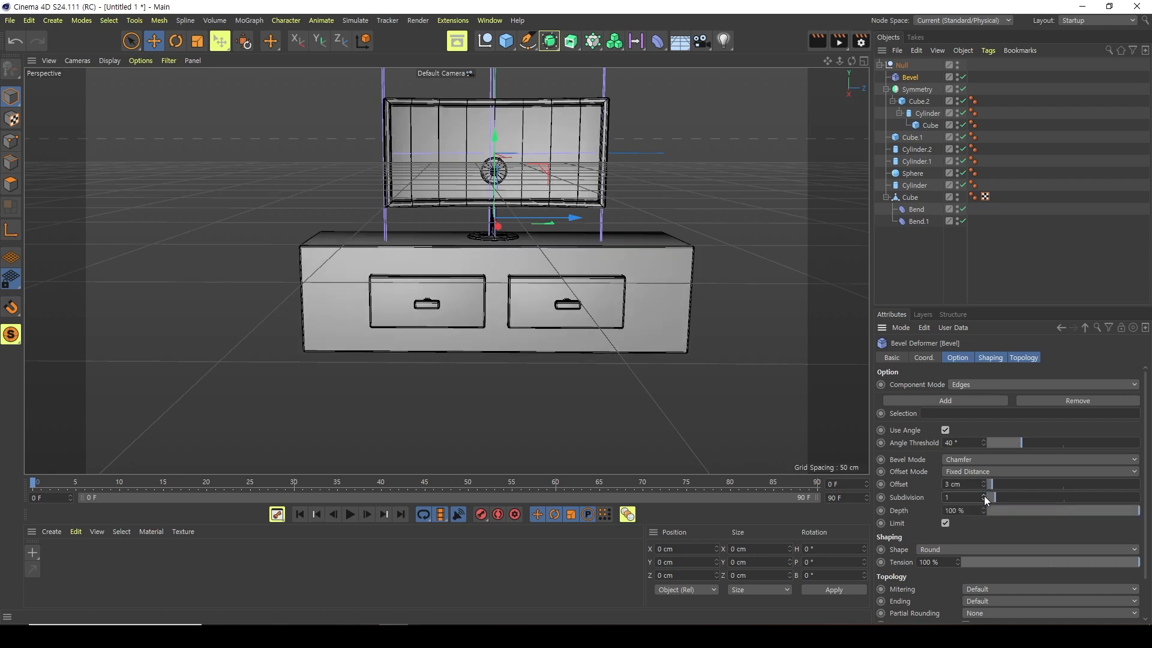
left_click(984, 496)
left_click(984, 500)
left_click(984, 482)
left_click(984, 481)
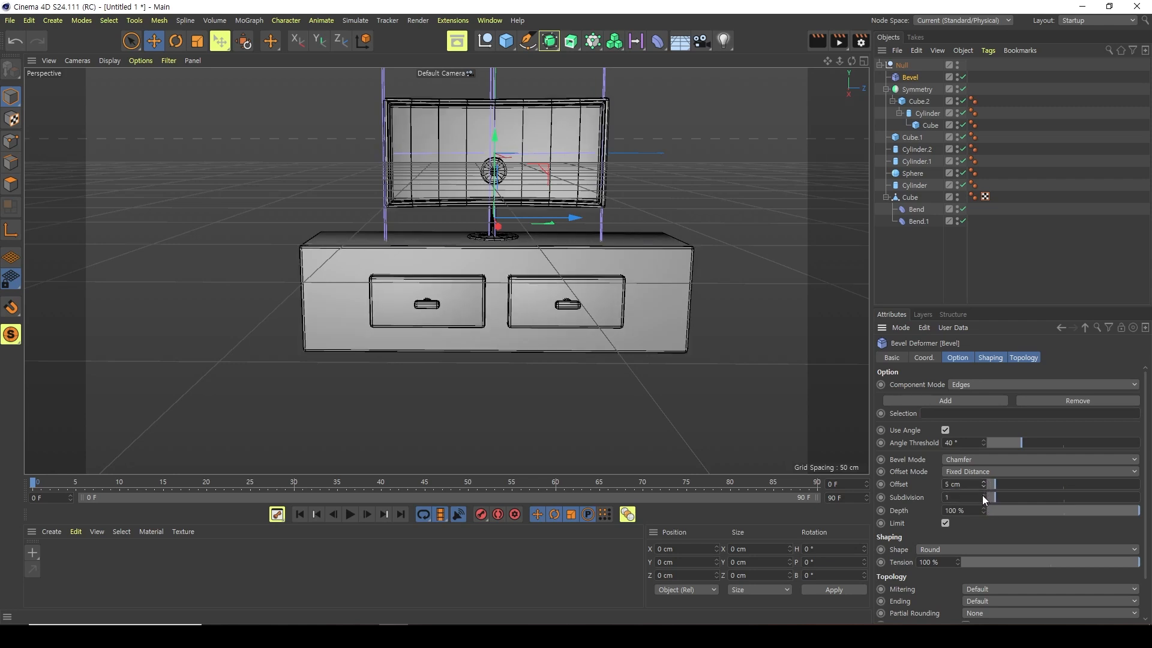
left_click(985, 495)
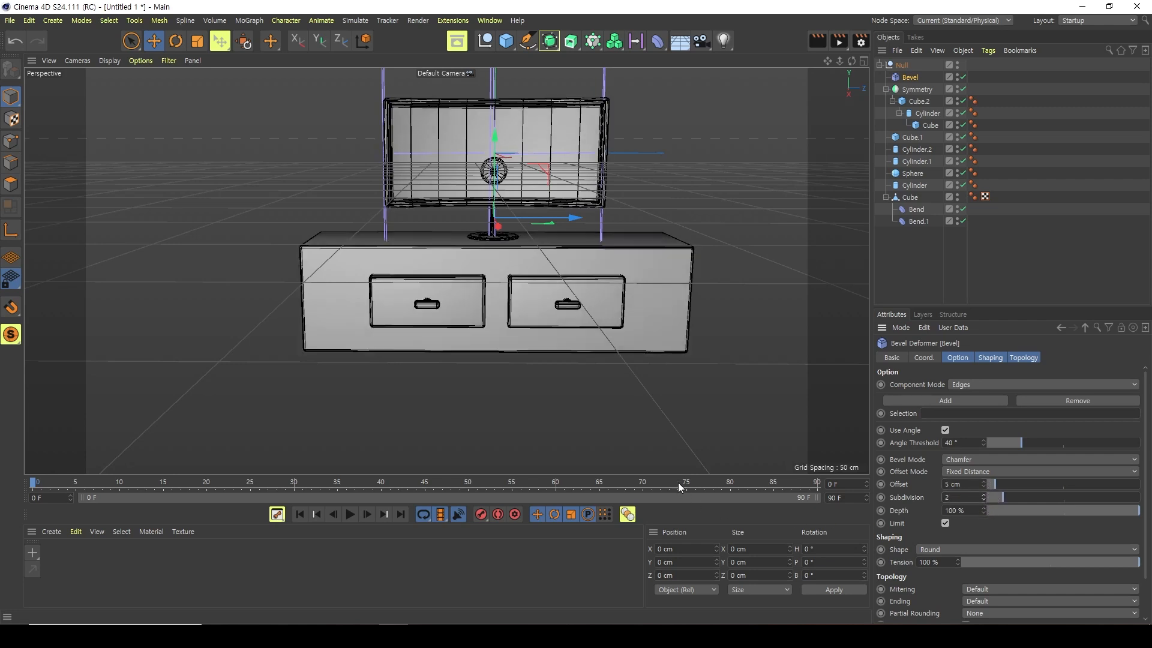
Render the model in the viewport from an angled view and examine the bevelled edges
left_click_drag(577, 405, 372, 364, "alt")
scroll(431, 340, "down", 5)
left_click_drag(488, 358, 420, 402, "alt")
scroll(478, 363, "up", 5)
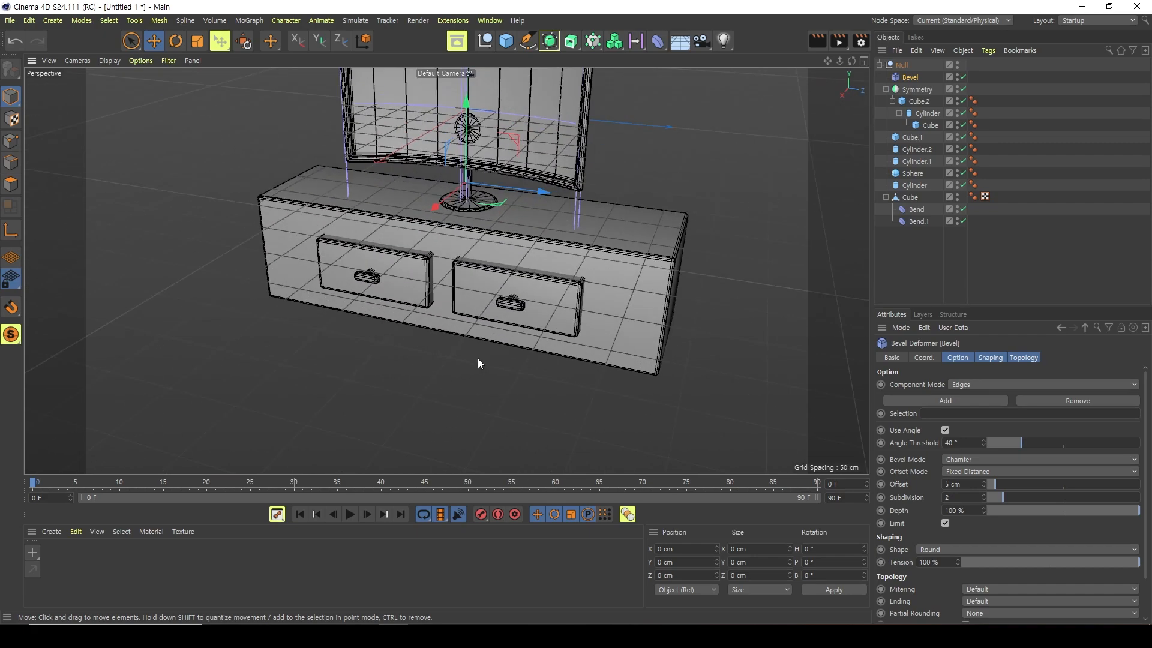
left_click_drag(477, 345, 360, 420, "alt")
left_click(818, 40)
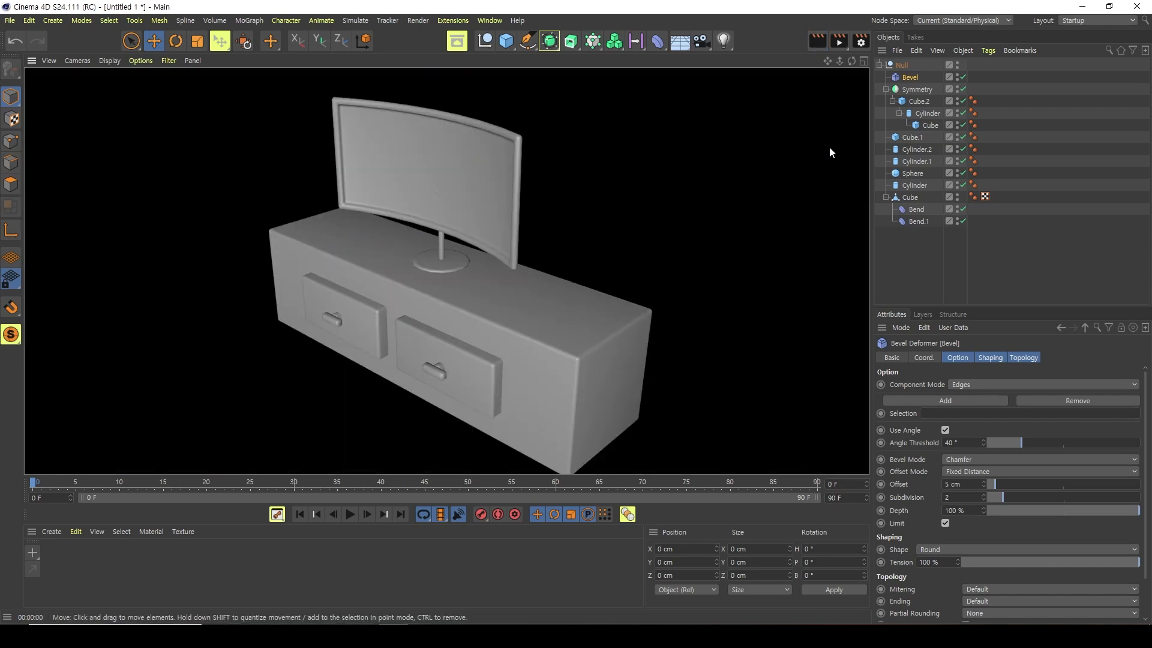
left_click(623, 237)
Shorten the wide box beneath the monitor to about 604 cm along Z
left_click_drag(268, 348, 353, 338, "alt")
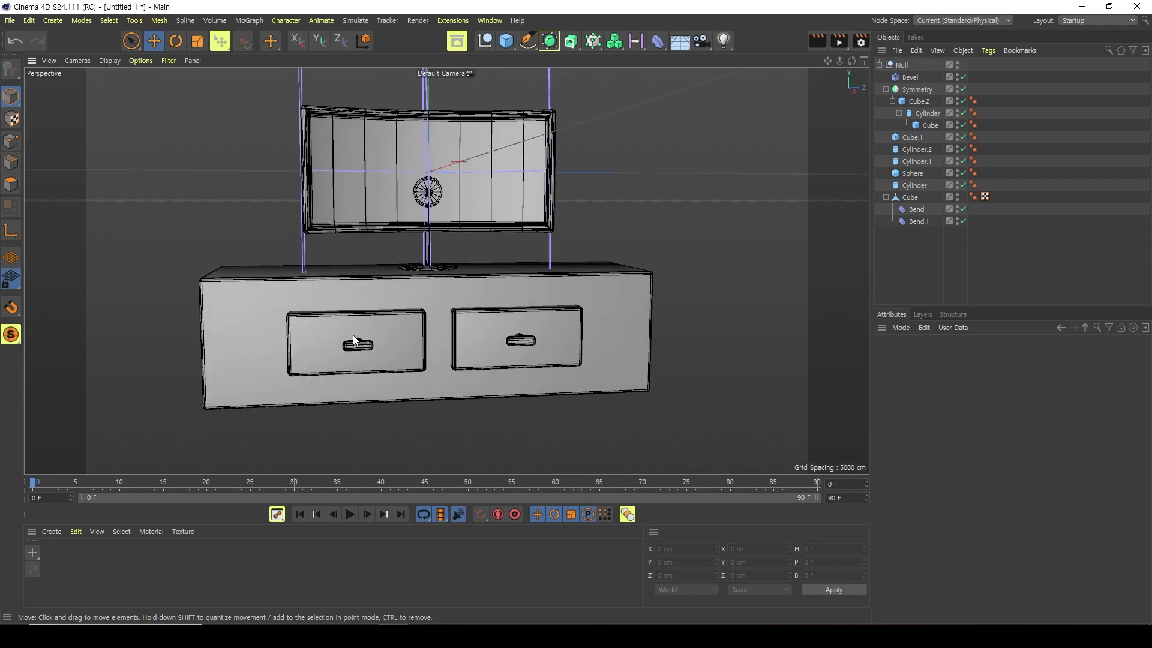
left_click(264, 325)
left_click_drag(635, 322, 598, 329)
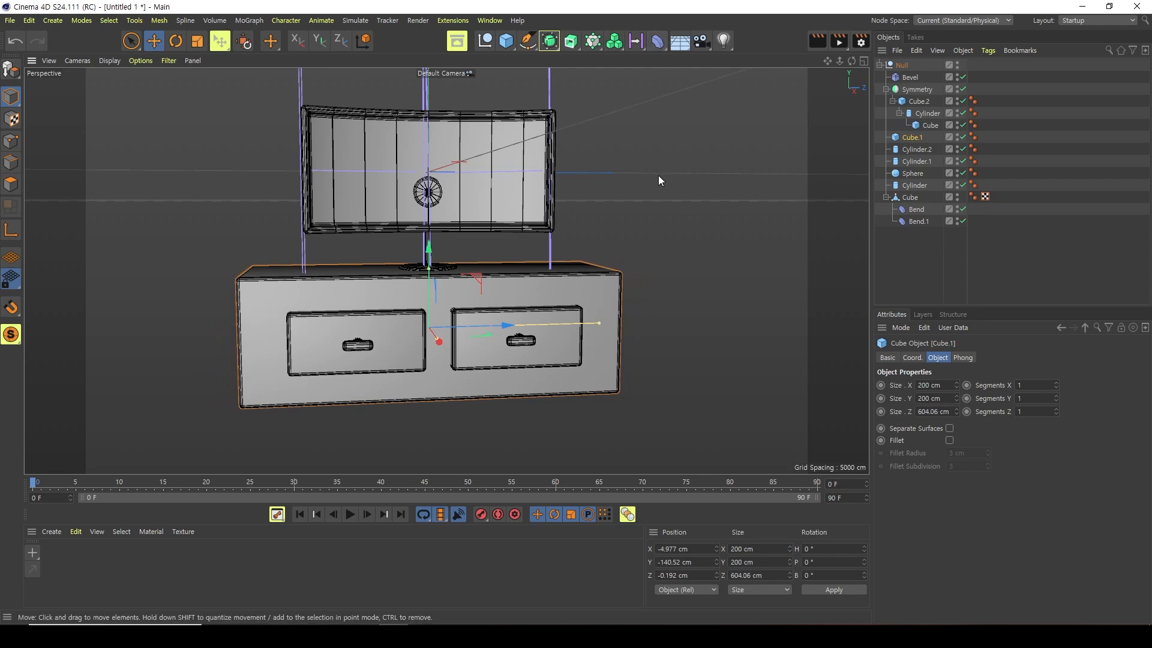
left_click_drag(678, 195, 502, 274, "alt")
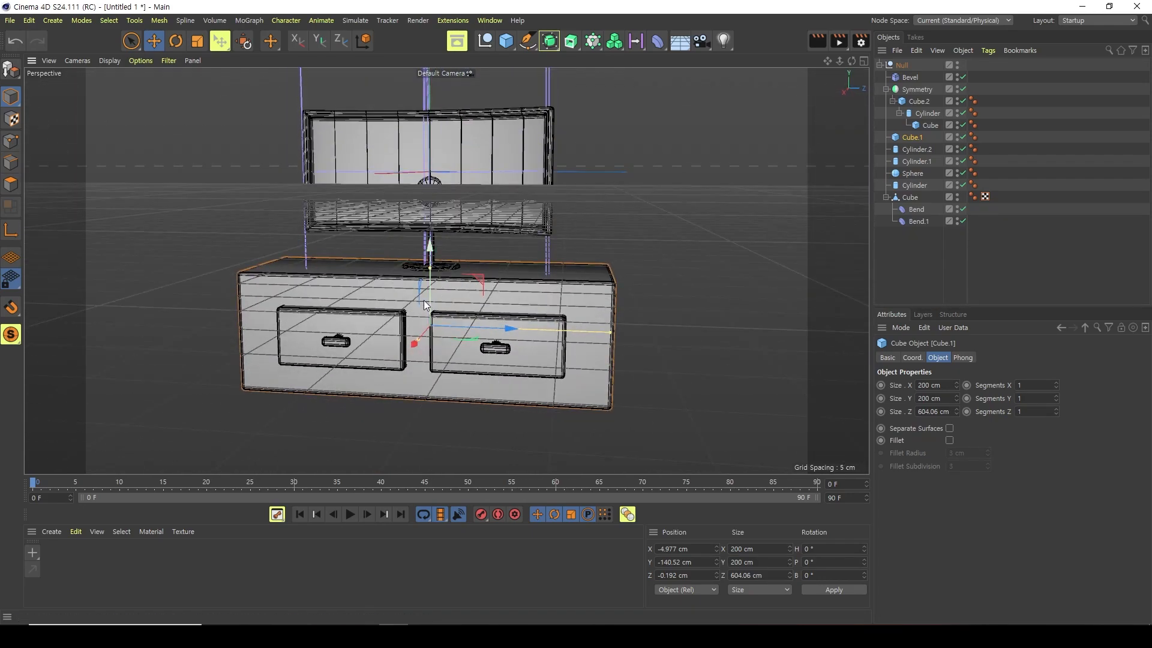
Reduce the cabinet box's height and raise the mirrored drawers to about Y -117 cm to sit centred on its front
left_click_drag(430, 267, 396, 327)
left_click(379, 327)
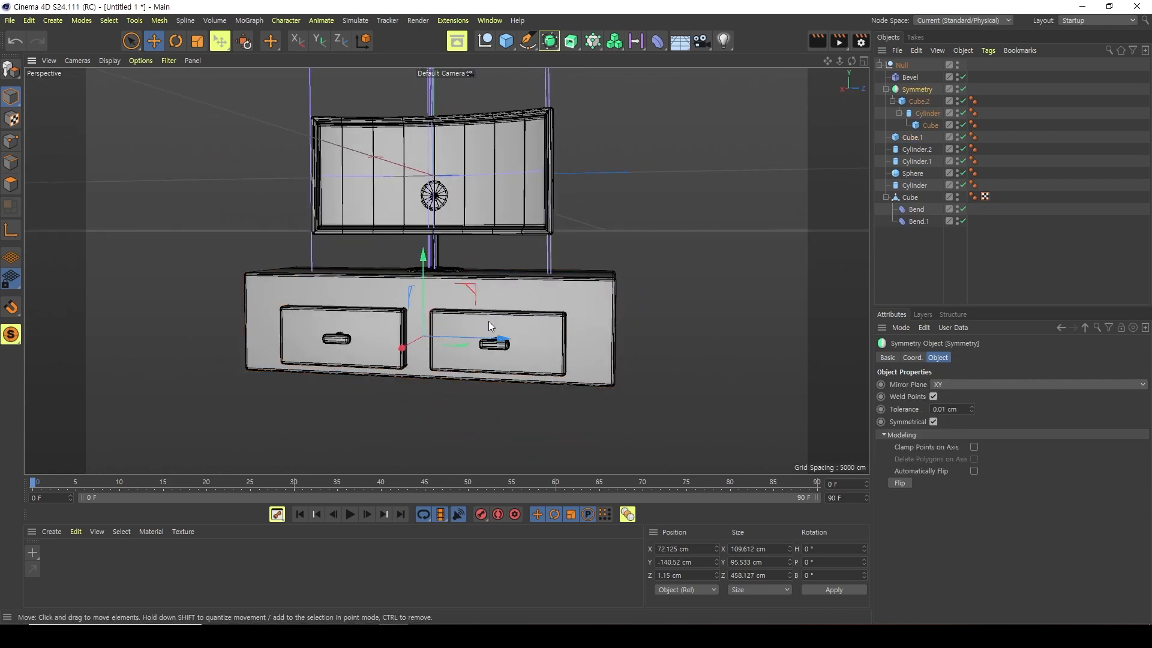
left_click_drag(423, 251, 424, 238)
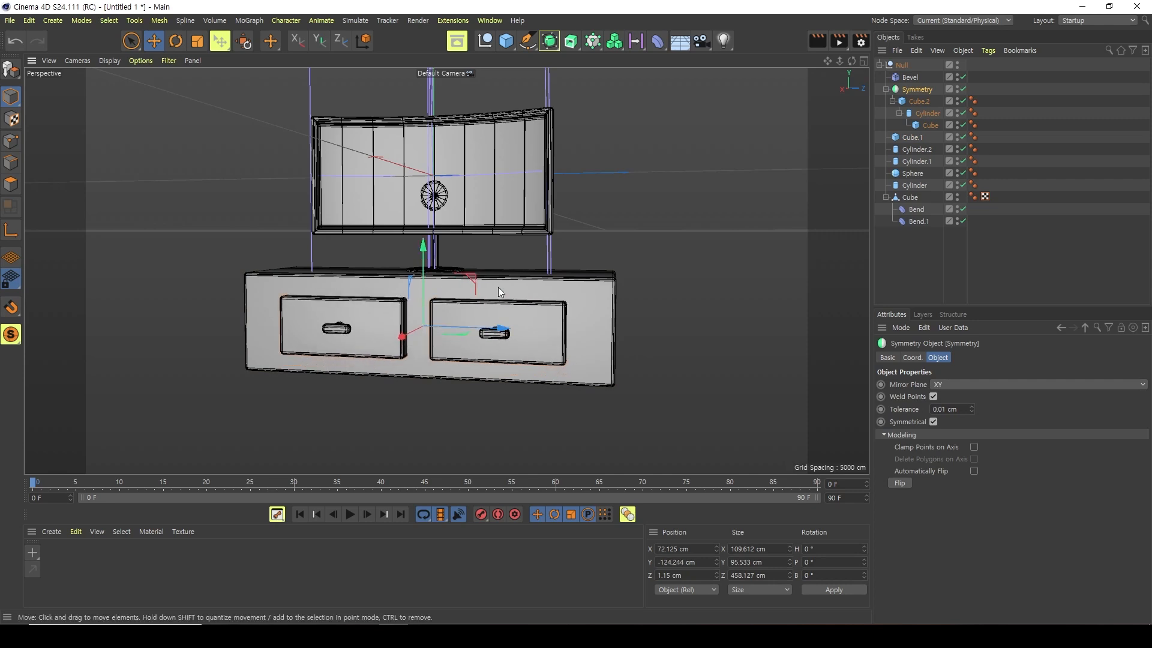
left_click(536, 291)
left_click_drag(433, 272, 434, 237)
left_click(387, 319)
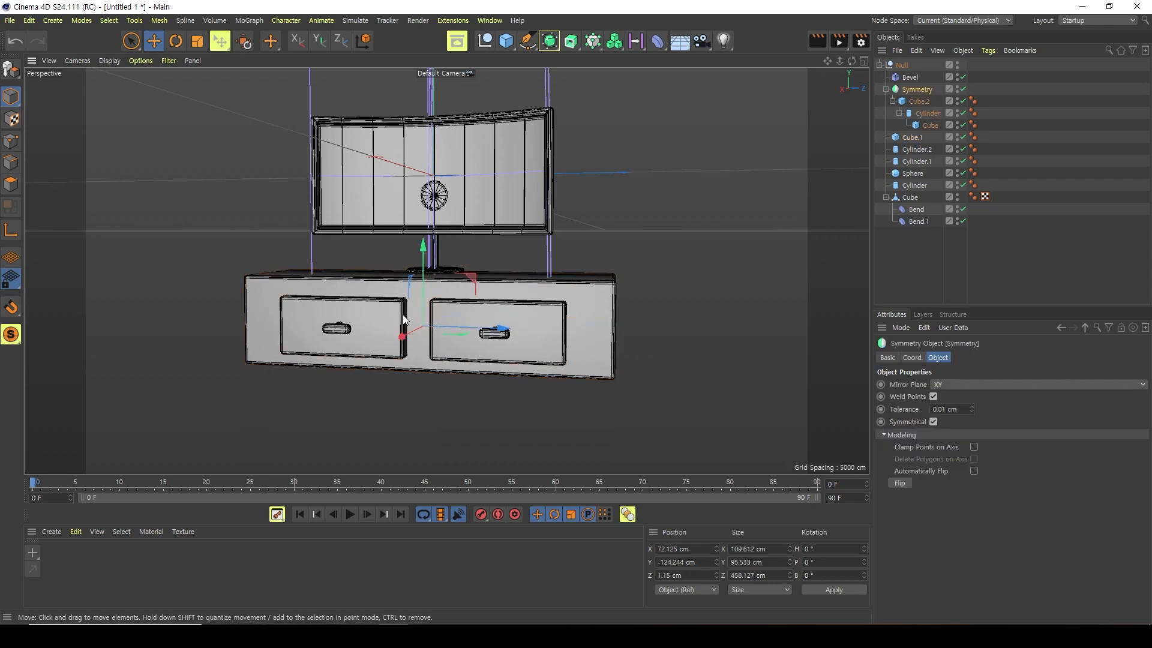
left_click_drag(423, 251, 423, 247)
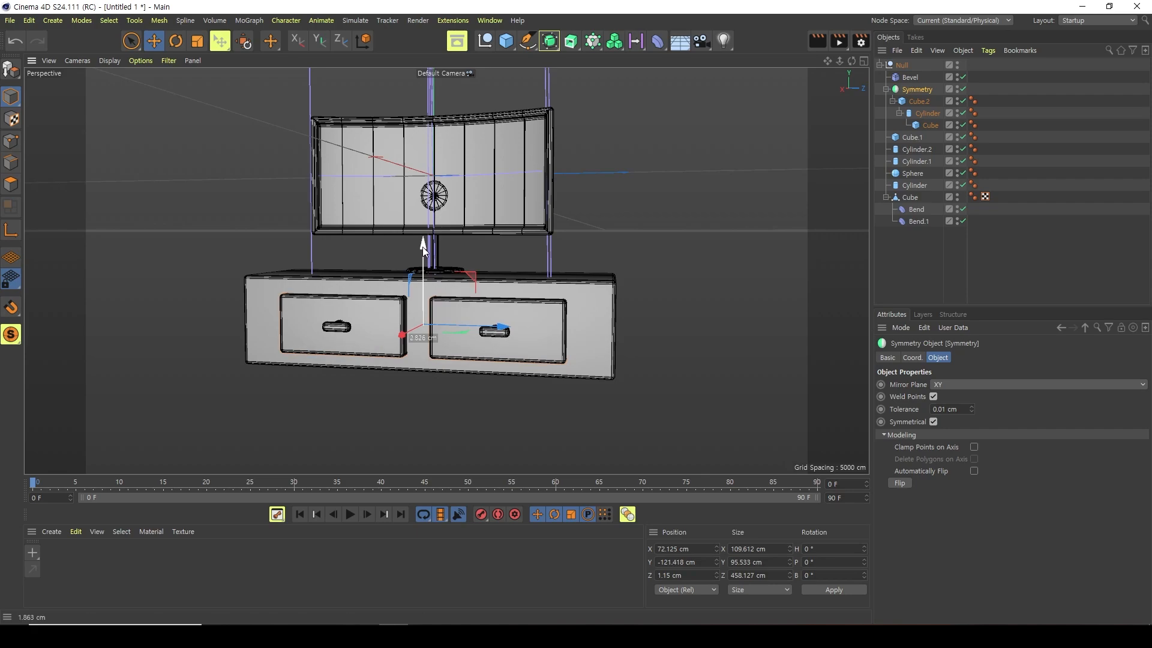
Render the monitor and cabinet in the viewport from a raised angled view to check the drawer placement
left_click_drag(368, 293, 201, 401, "alt")
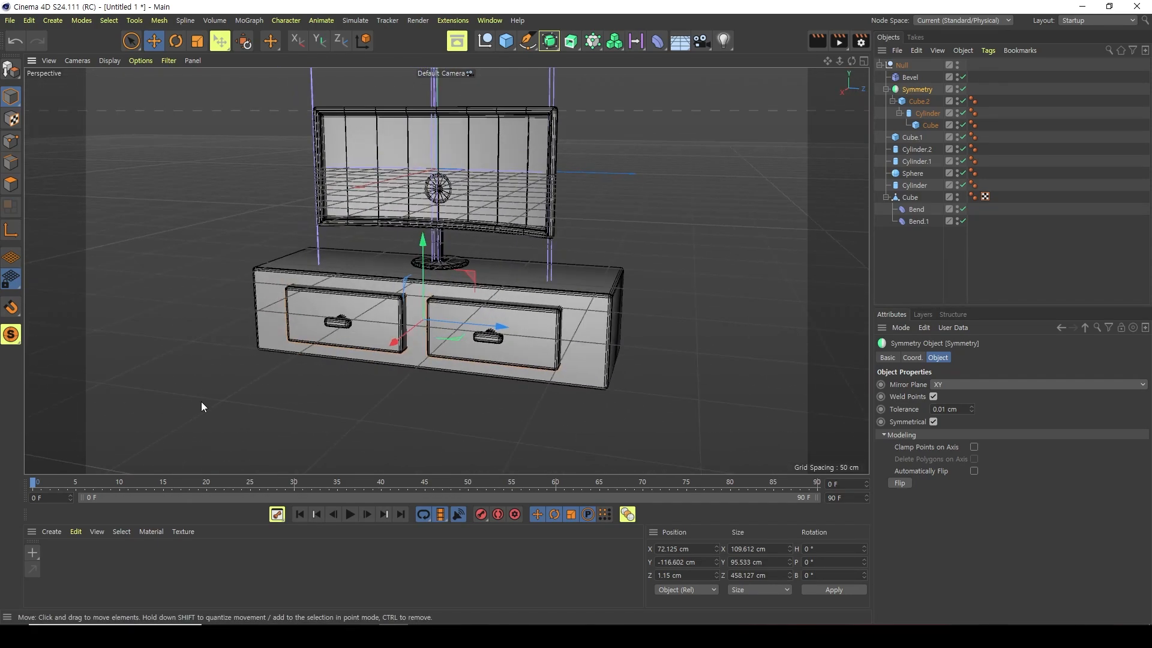
left_click(816, 42)
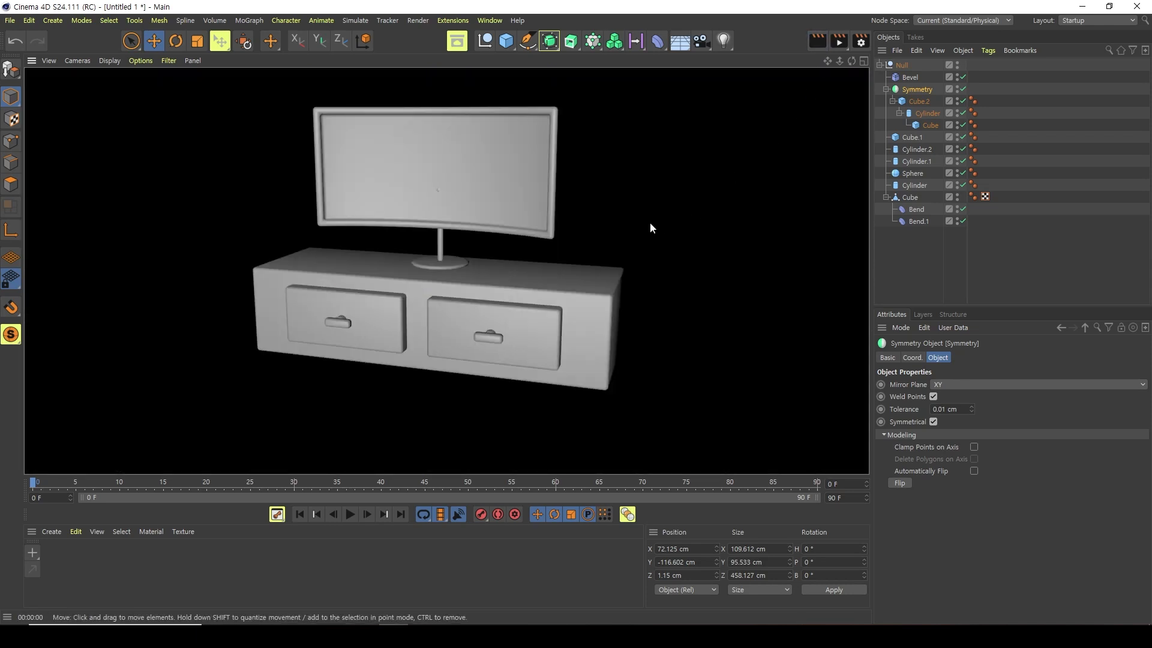